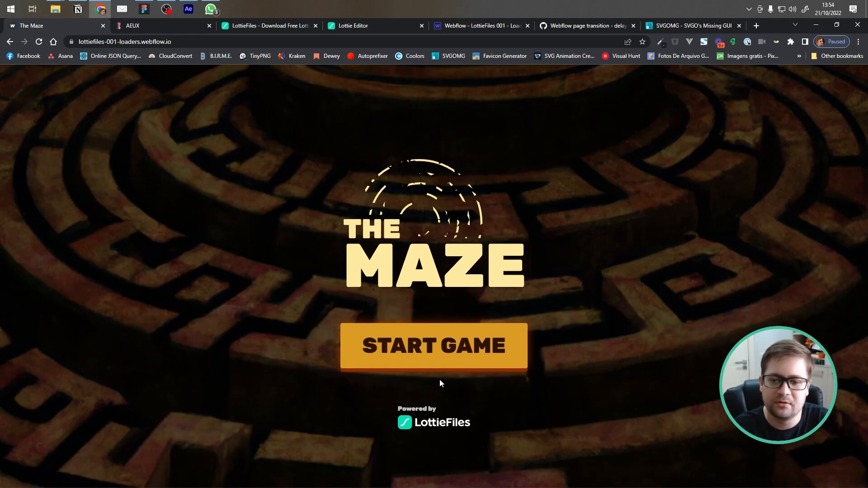
# - Start the game on The Maze page to preview the loader transition to the menu
pyautogui.click(422, 346)
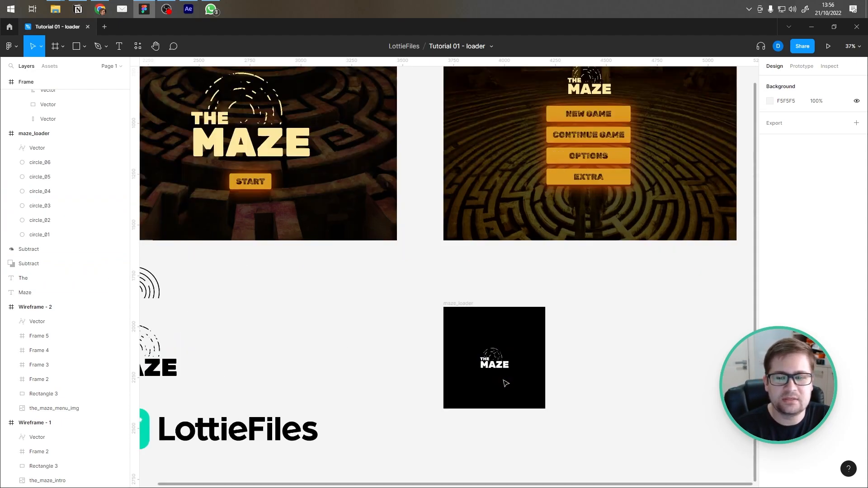
# - Examine the maze_loader frame and its properties up close
pyautogui.keyDown('ctrl'); pyautogui.scroll(10, 498, 380); pyautogui.keyUp('ctrl')
pyautogui.moveTo(315, 322); pyautogui.dragTo(303, 279)
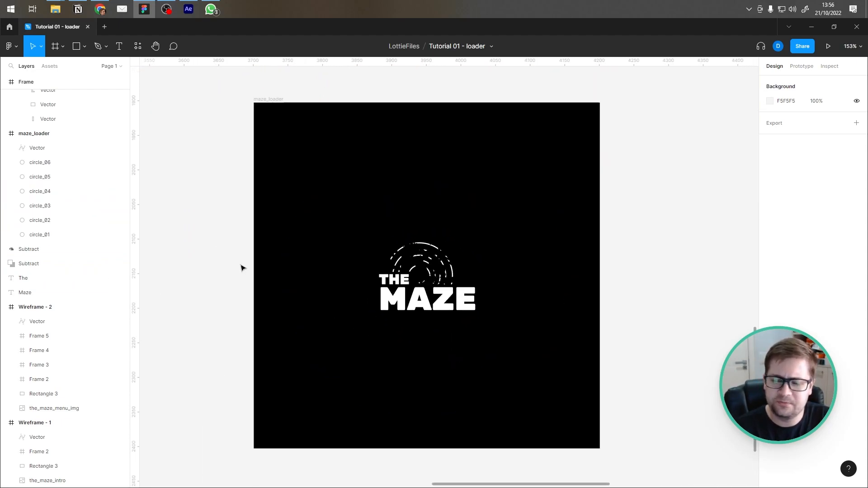
pyautogui.click(270, 100)
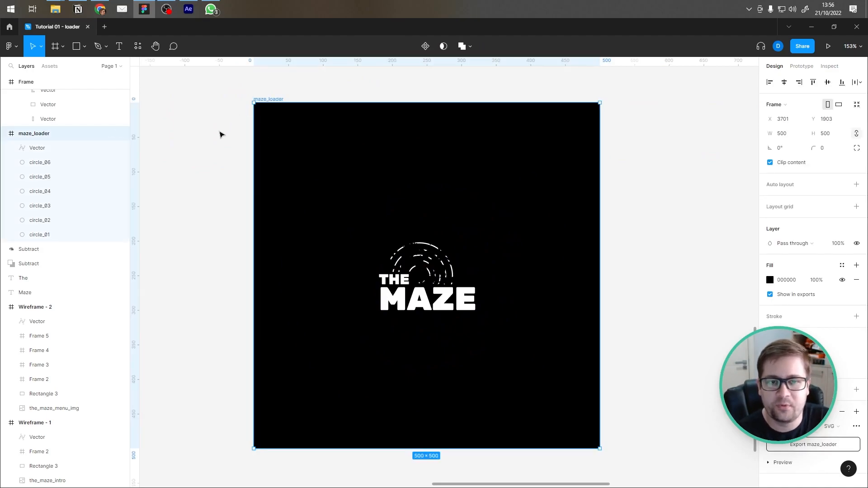
pyautogui.click(218, 141)
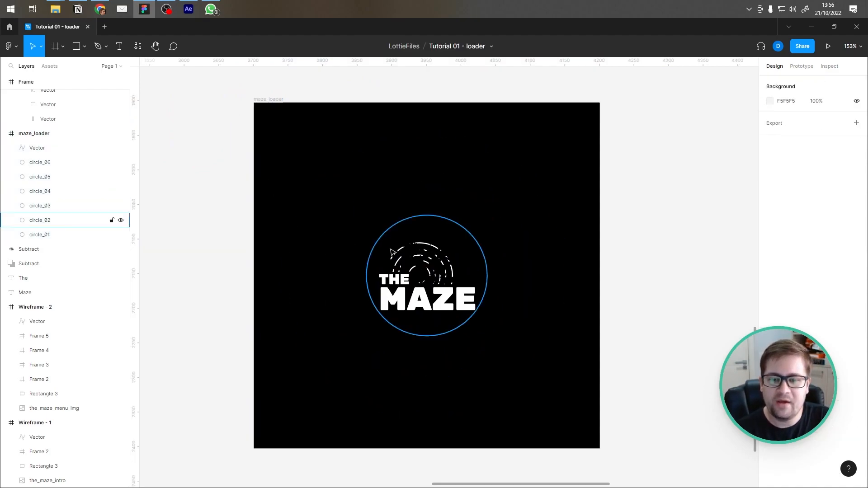
# - Try changing the stroke width of layers circle_01 to circle_06 together, and undo the change
pyautogui.click(43, 163)
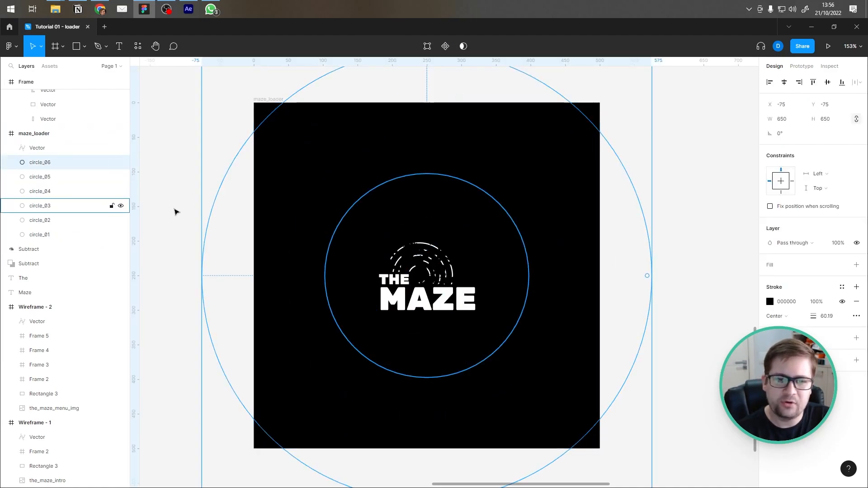
pyautogui.keyDown('shift'); pyautogui.click(43, 235); pyautogui.keyUp('shift')
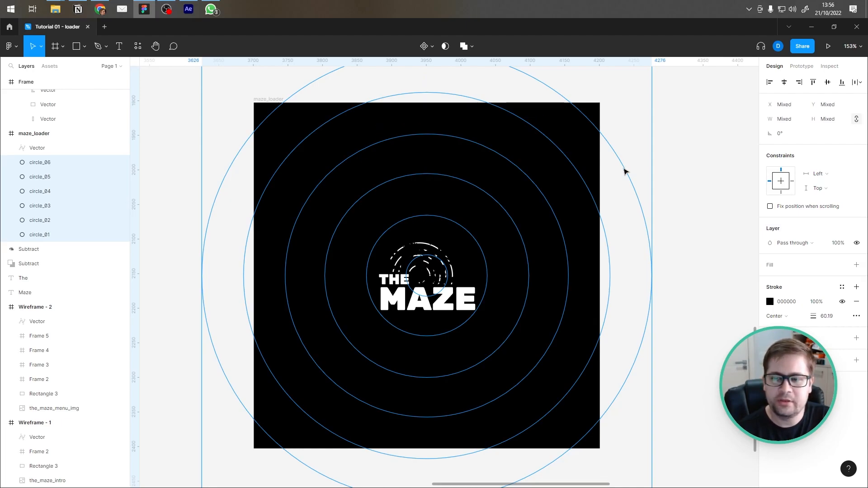
pyautogui.moveTo(820, 317); pyautogui.dragTo(737, 311)
pyautogui.hotkey('ctrl', 'z')
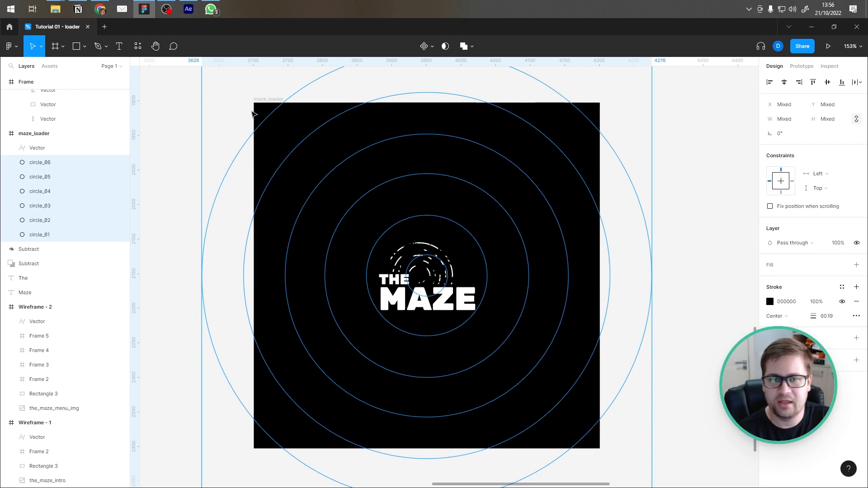
# - Change the fill of the maze_loader frame to white, FFFFFF
pyautogui.click(256, 100)
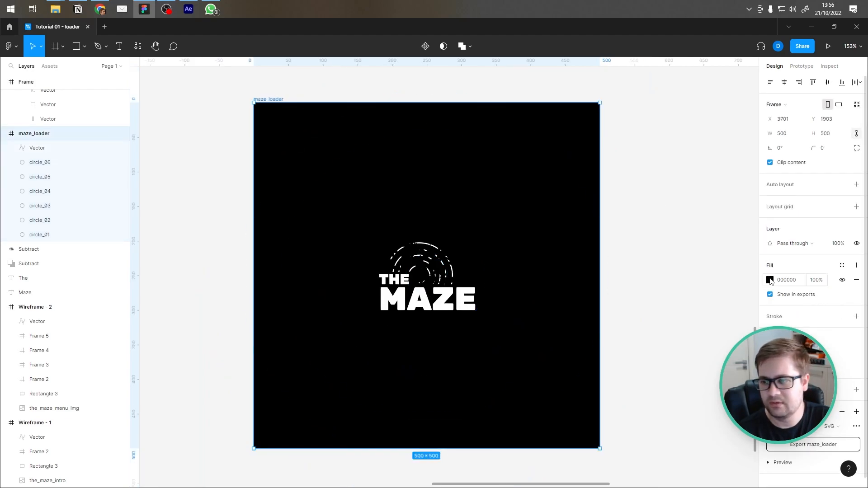
pyautogui.click(770, 280)
pyautogui.click(221, 120)
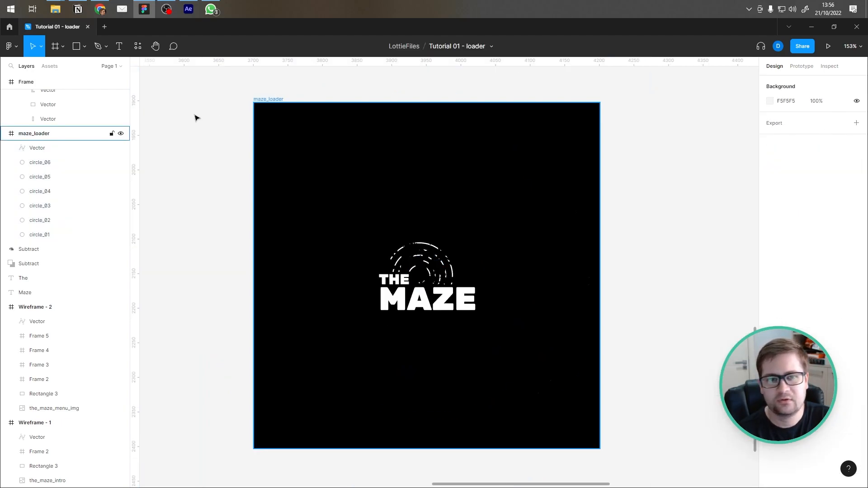
# - Test a different stroke width on all six circle layers against the frame's background, and undo it
pyautogui.click(40, 162)
pyautogui.keyDown('shift'); pyautogui.click(40, 235); pyautogui.keyUp('shift')
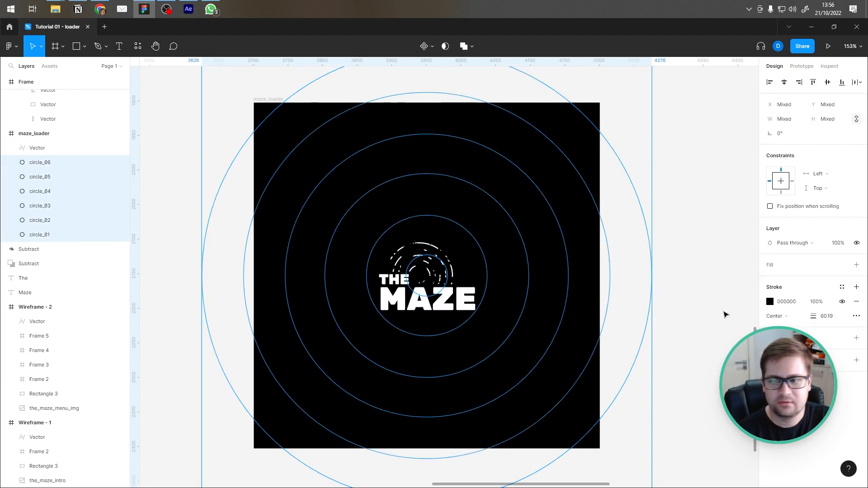
pyautogui.moveTo(814, 316)
pyautogui.mouseDown()
pyautogui.moveTo(761, 309)
pyautogui.moveTo(809, 316)
pyautogui.mouseUp()
pyautogui.hotkey('ctrl', 'z')
pyautogui.click(679, 217)
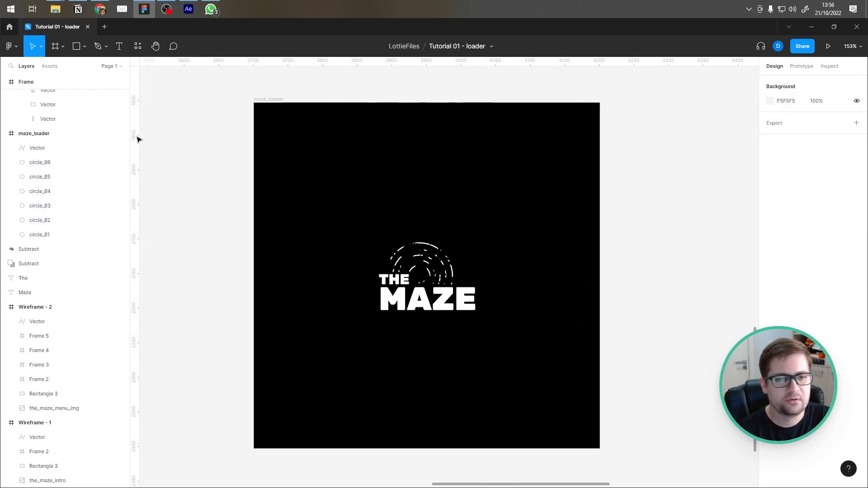
# - Inspect the Vector logo layer and the size and fill of the maze_loader frame
pyautogui.click(44, 153)
pyautogui.click(250, 104)
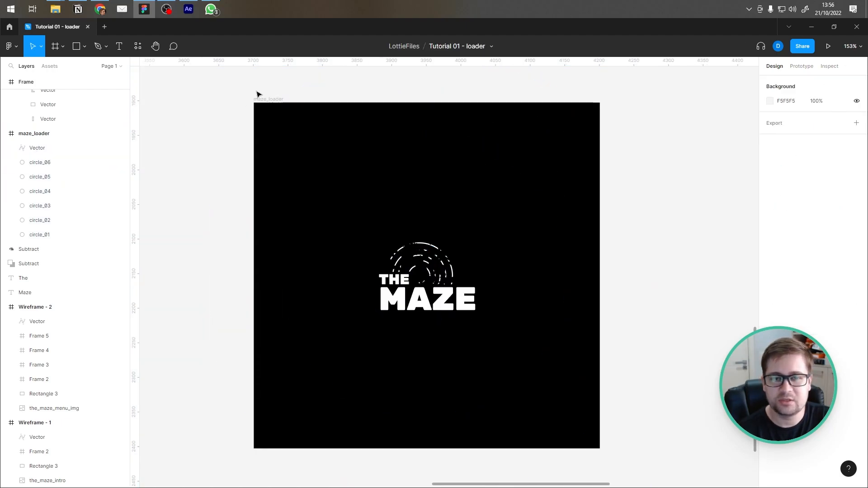
pyautogui.click(261, 98)
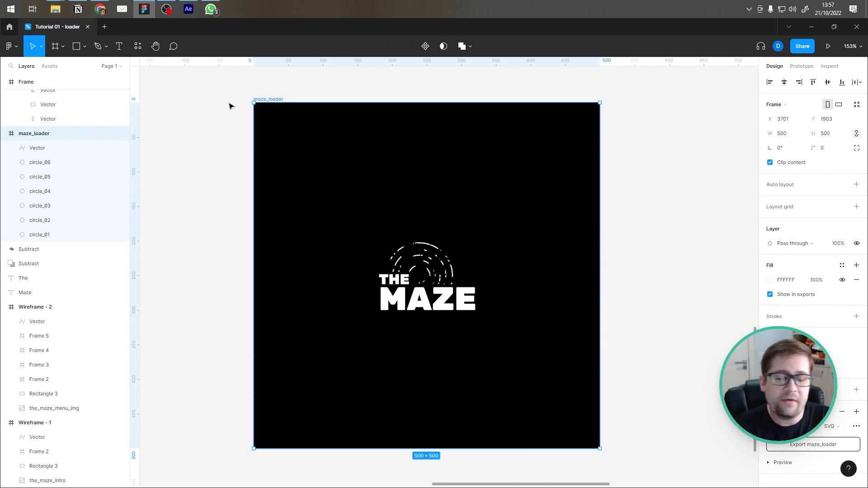
pyautogui.click(209, 153)
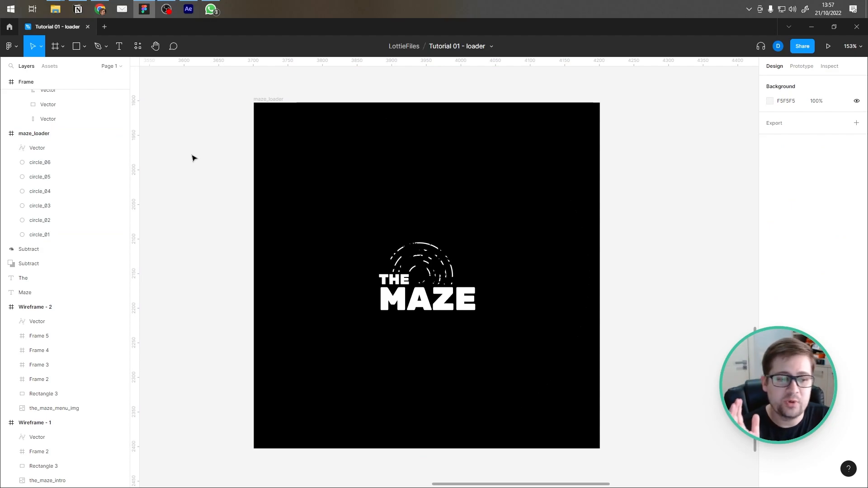
pyautogui.click(262, 99)
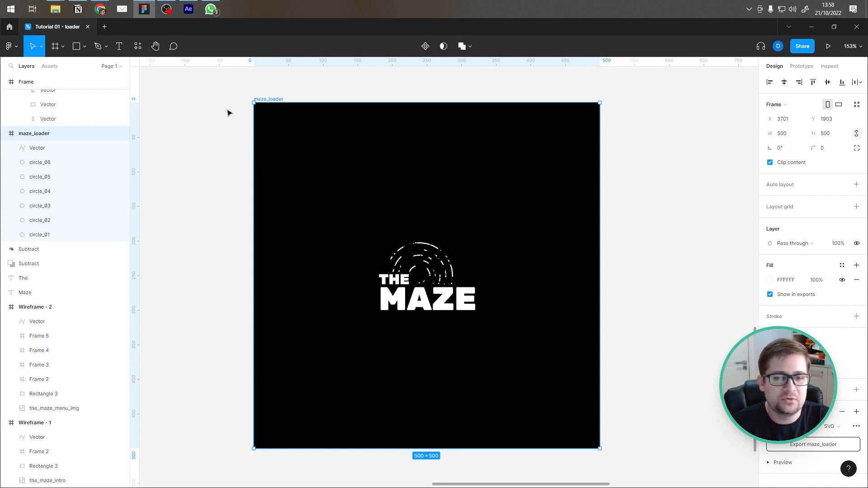
pyautogui.click(228, 113)
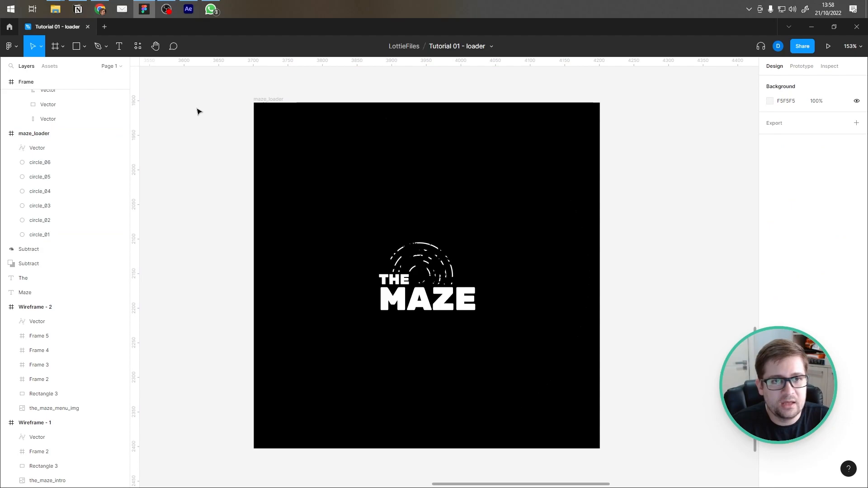
# - Switch to Chrome and view the AEUX website
pyautogui.moveTo(104, 10)
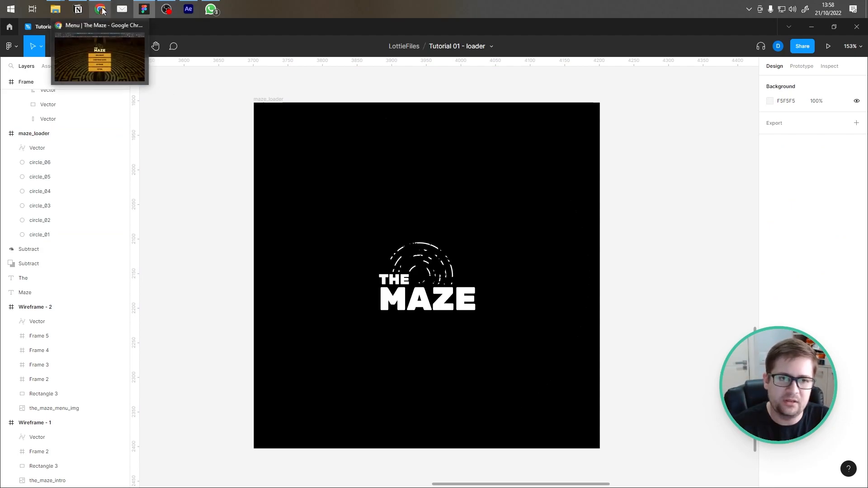
pyautogui.click(103, 10)
pyautogui.click(127, 26)
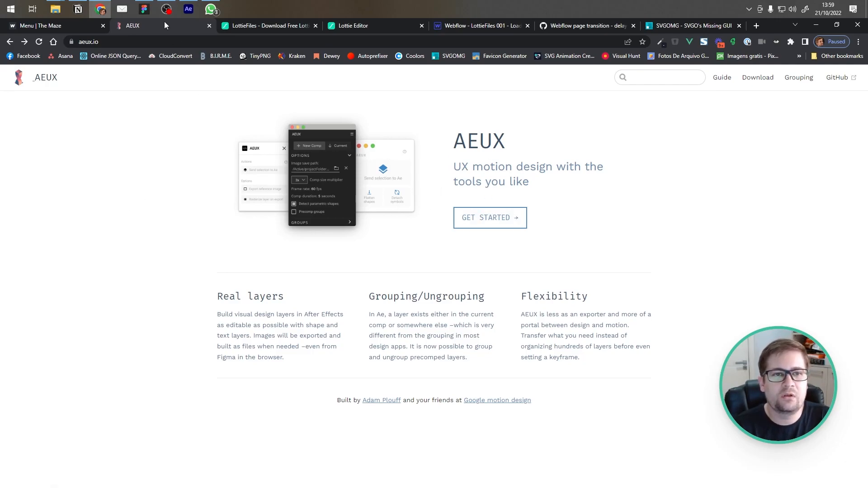
pyautogui.click(188, 9)
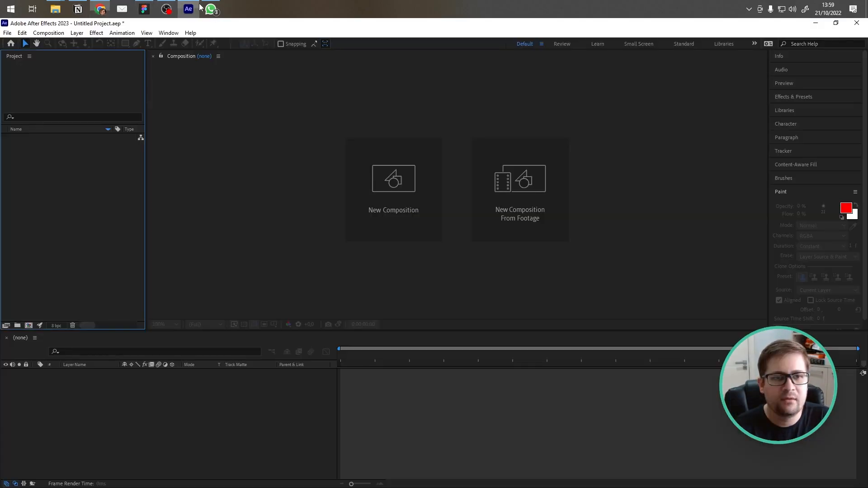
pyautogui.click(436, 212)
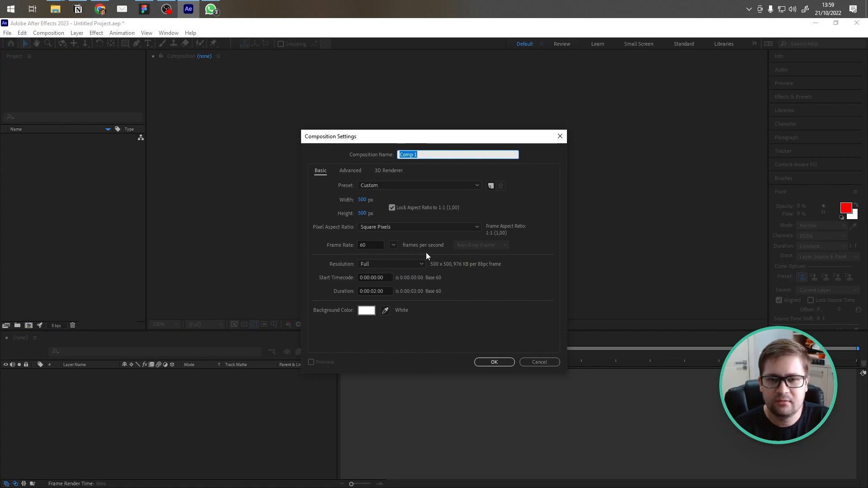
pyautogui.click(530, 360)
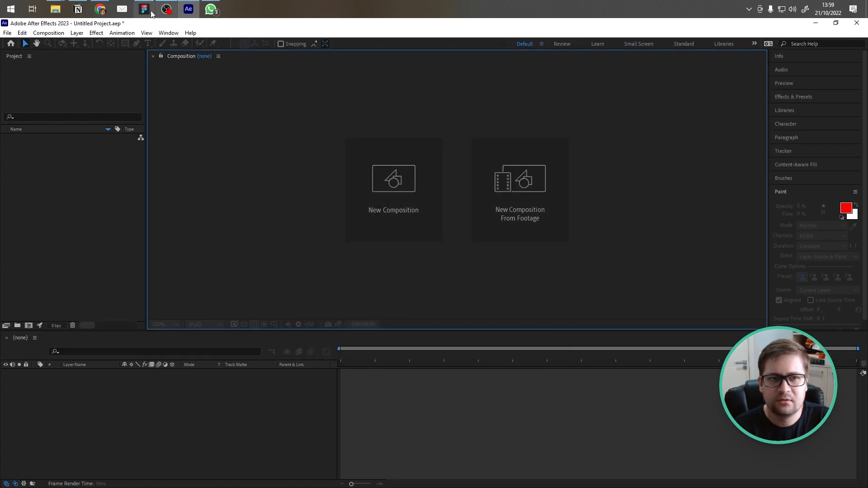
# - Switch to Figma and launch the AEUX development plugin
pyautogui.click(145, 10)
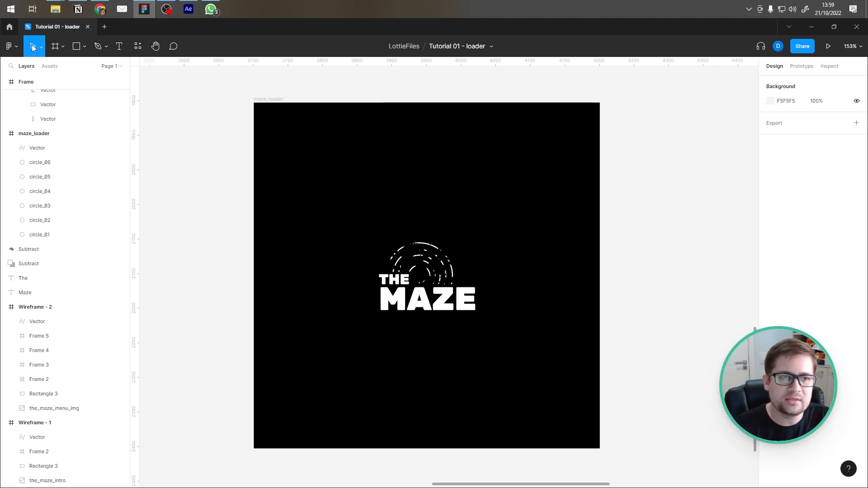
pyautogui.click(10, 50)
pyautogui.moveTo(41, 171)
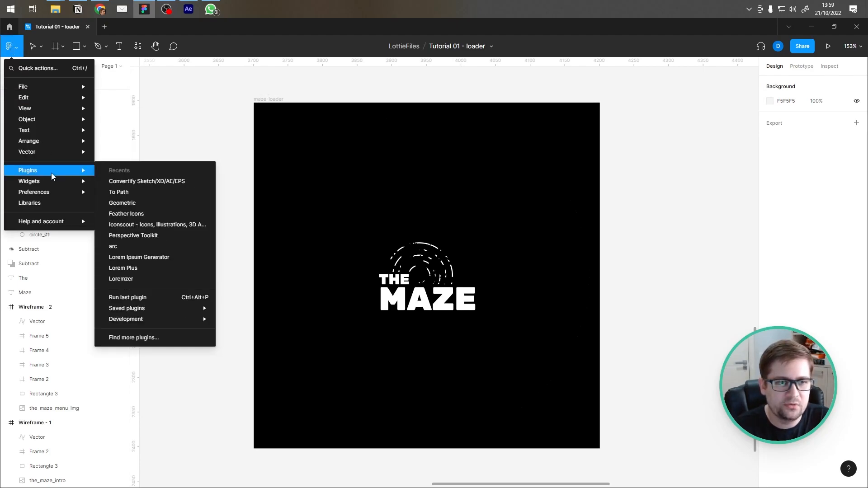
pyautogui.moveTo(161, 320)
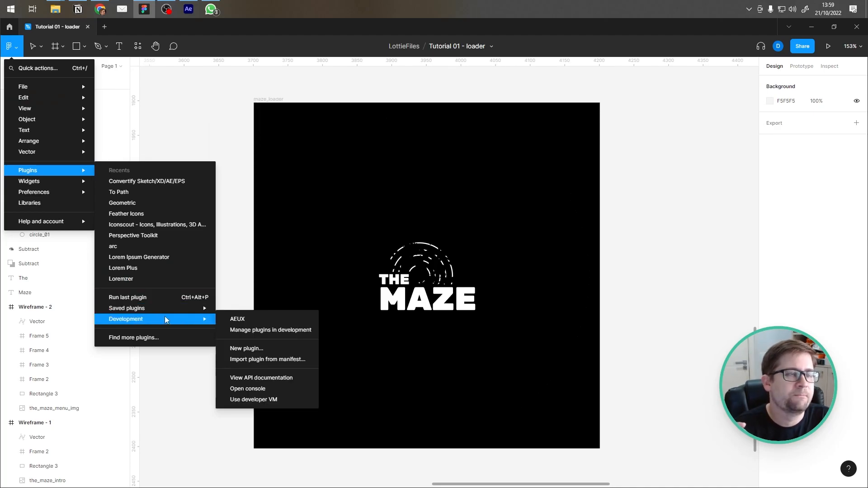
pyautogui.click(237, 320)
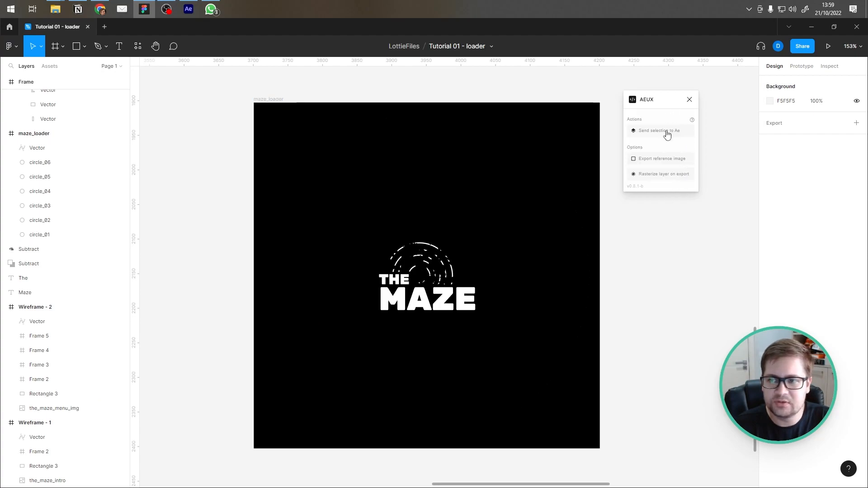
# - Send the maze_loader frame to After Effects with the AEUX plugin
pyautogui.click(273, 100)
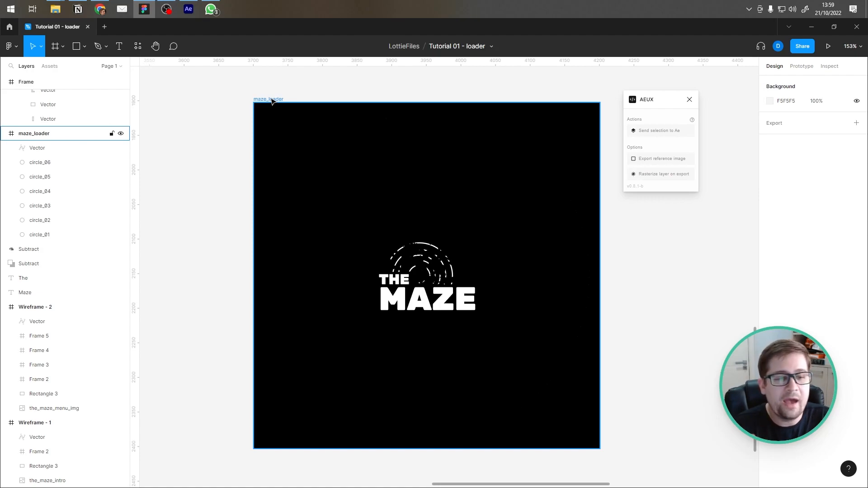
pyautogui.click(272, 100)
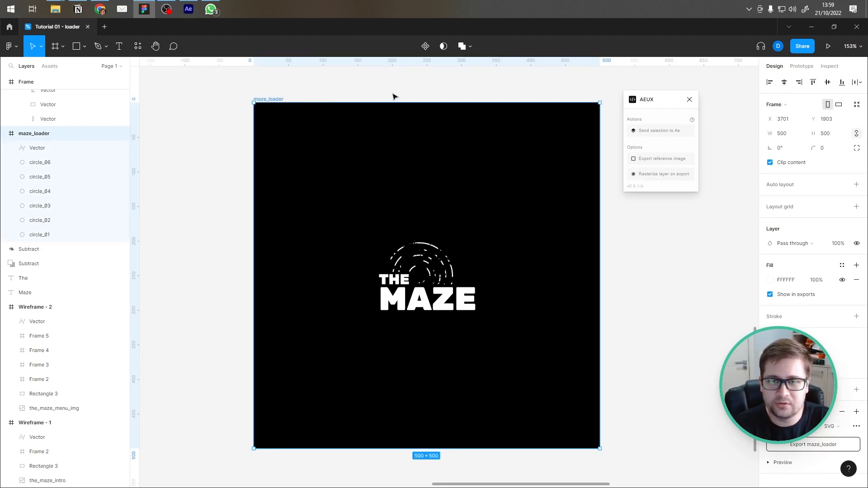
pyautogui.click(655, 135)
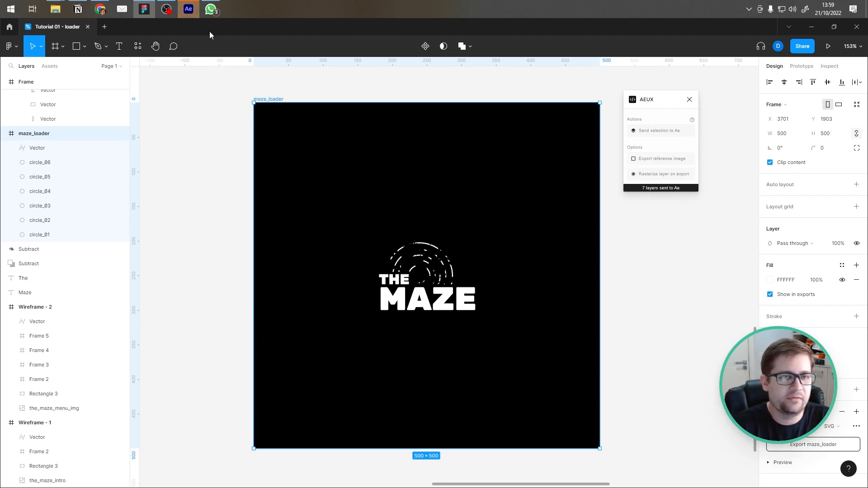
# - Switch to After Effects and expand the AEUX and maze_loader folders to select the imported maze_loader composition
pyautogui.click(189, 9)
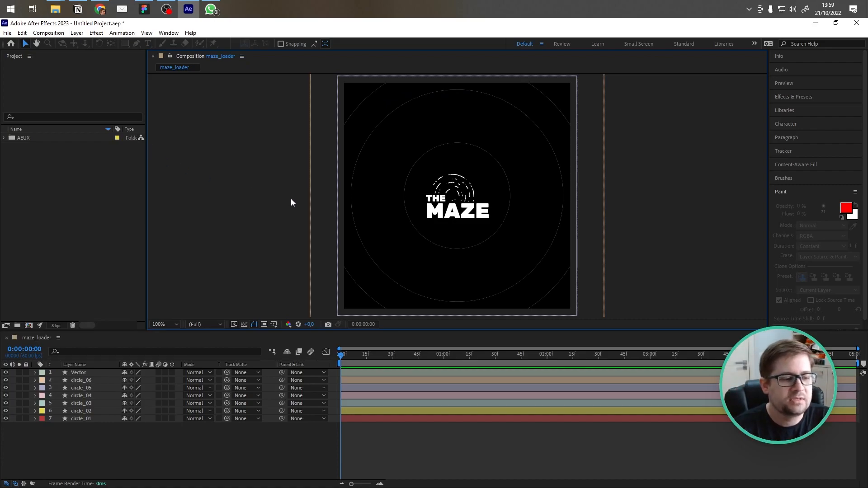
pyautogui.click(4, 138)
pyautogui.click(12, 147)
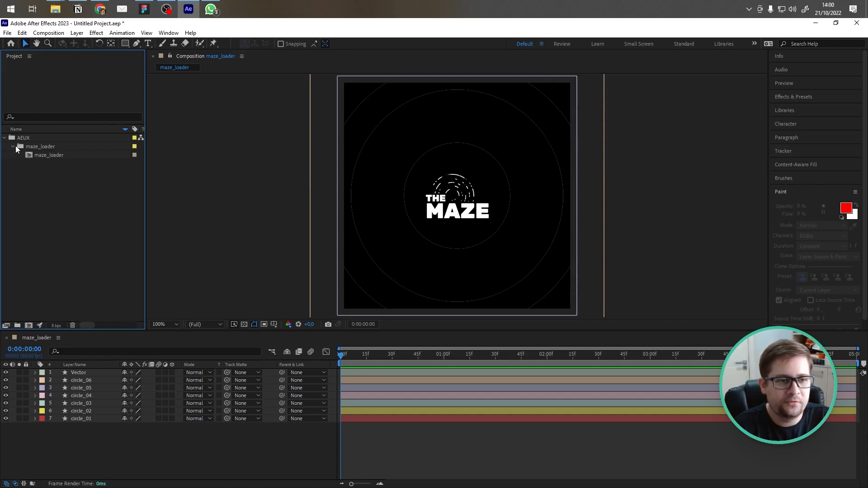
pyautogui.click(42, 156)
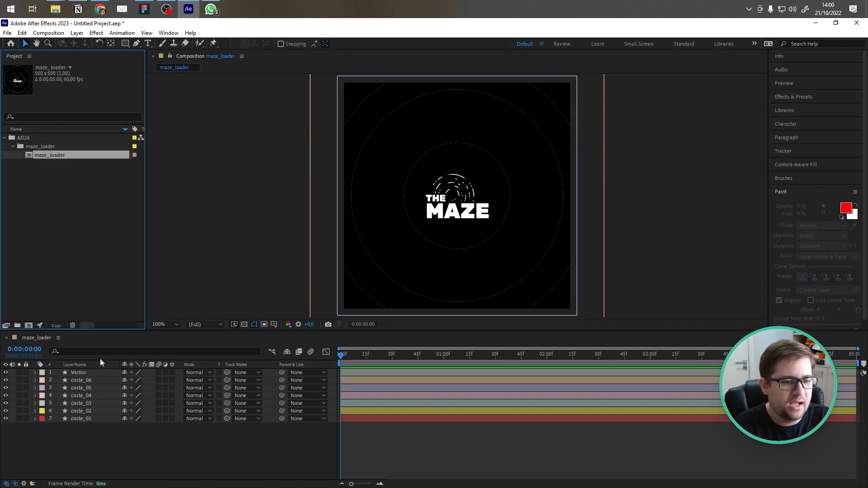
# - Check the imported layers circle_06 to circle_01 and the Vector layer in the maze_loader timeline
pyautogui.click(86, 381)
pyautogui.keyDown('shift'); pyautogui.click(105, 418); pyautogui.keyUp('shift')
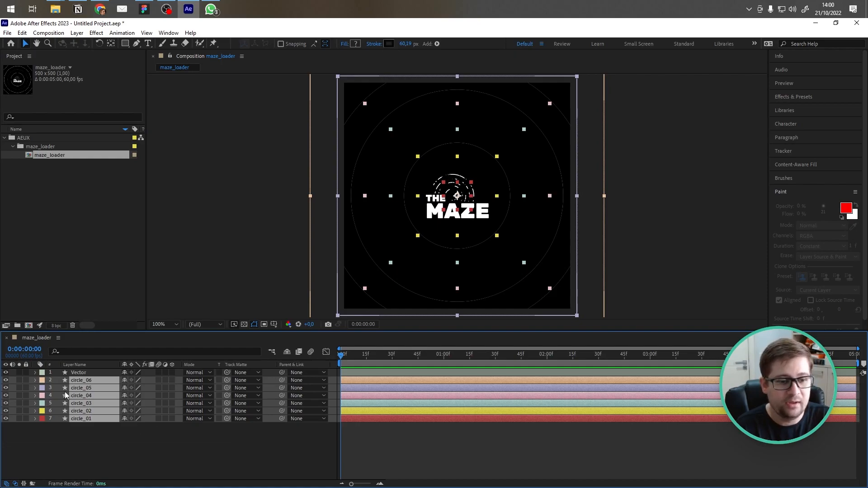
pyautogui.click(82, 372)
pyautogui.click(229, 182)
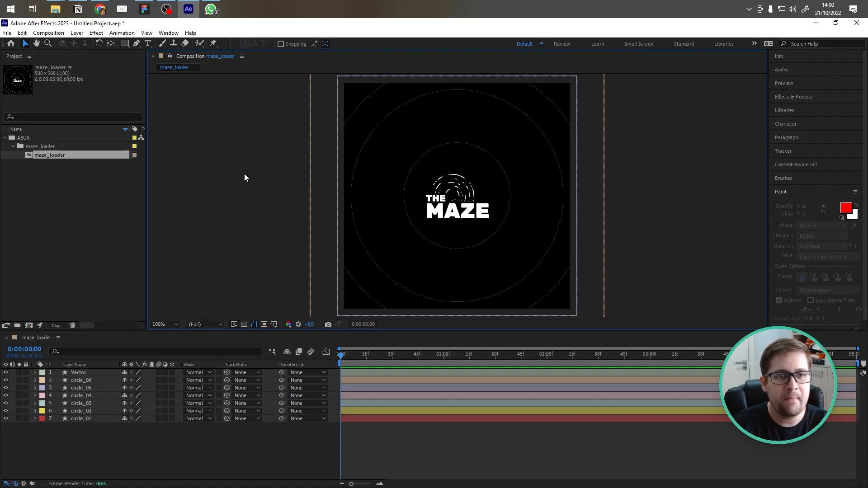
# - Duplicate the maze_loader composition and name the copy maze_loader_mask in its composition settings
pyautogui.click(100, 212)
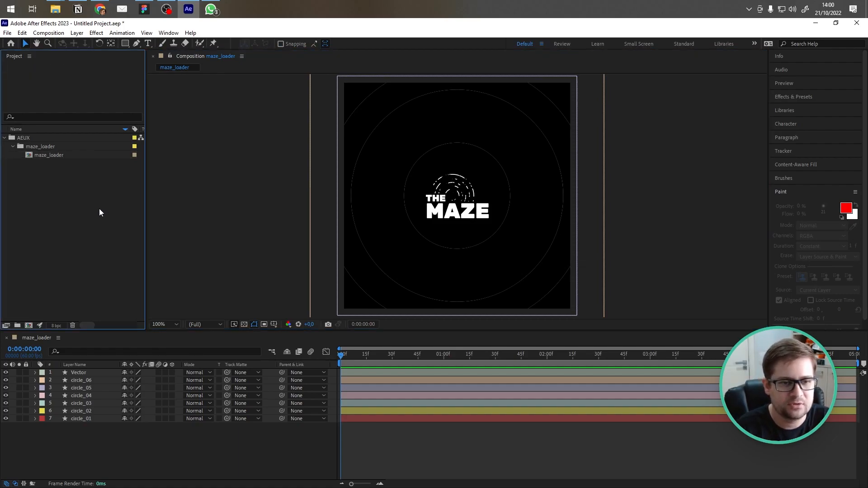
pyautogui.click(51, 156)
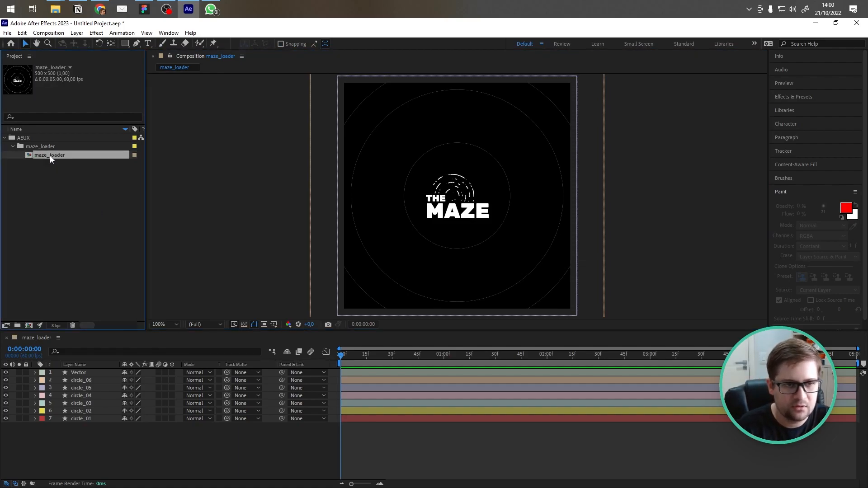
pyautogui.hotkey('ctrl', 'd')
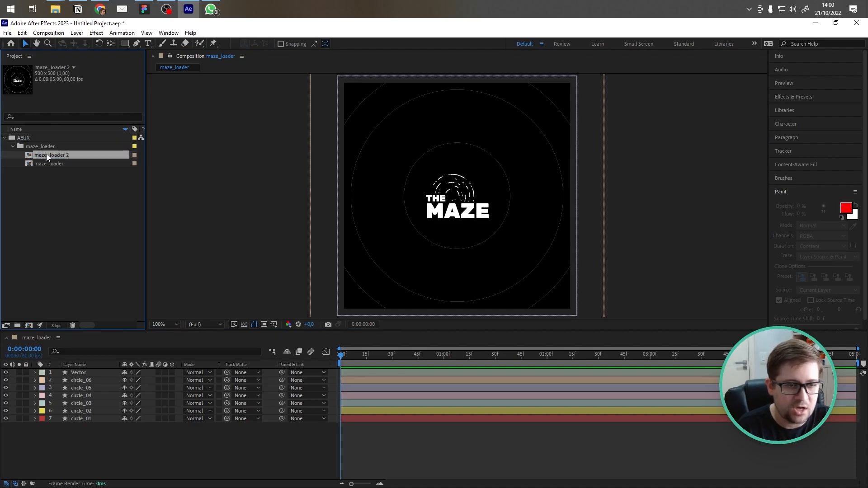
pyautogui.rightClick(52, 157)
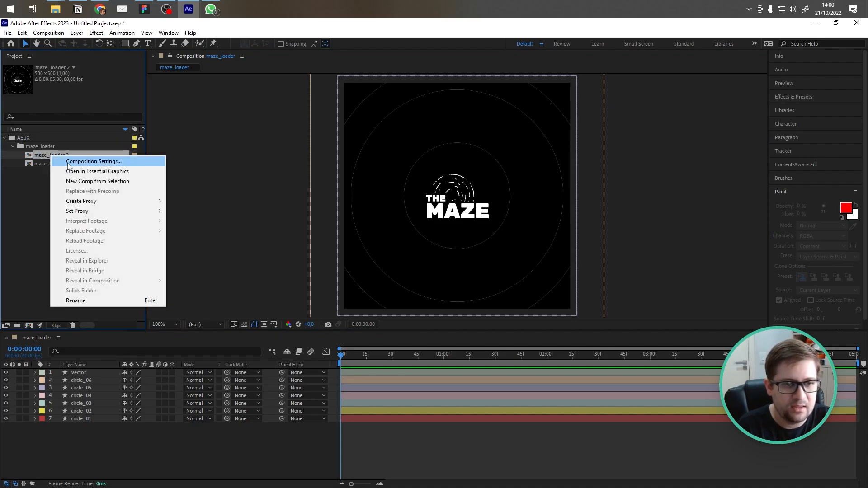
pyautogui.click(69, 162)
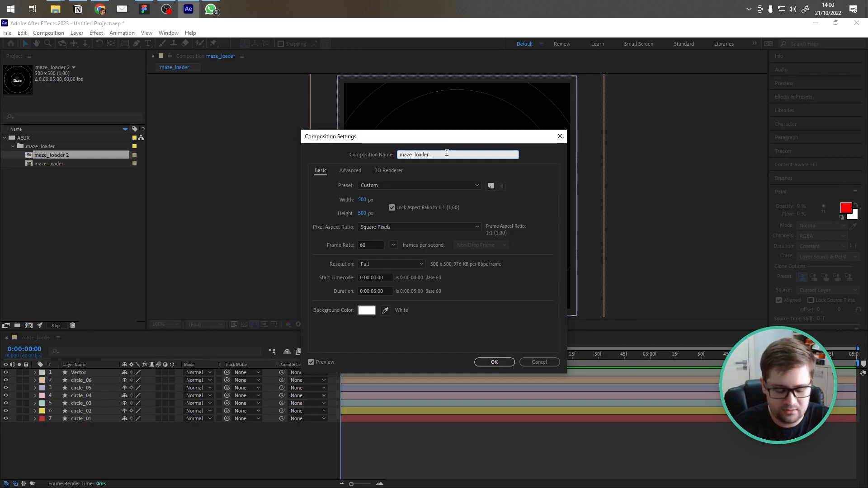
pyautogui.write('_maks')
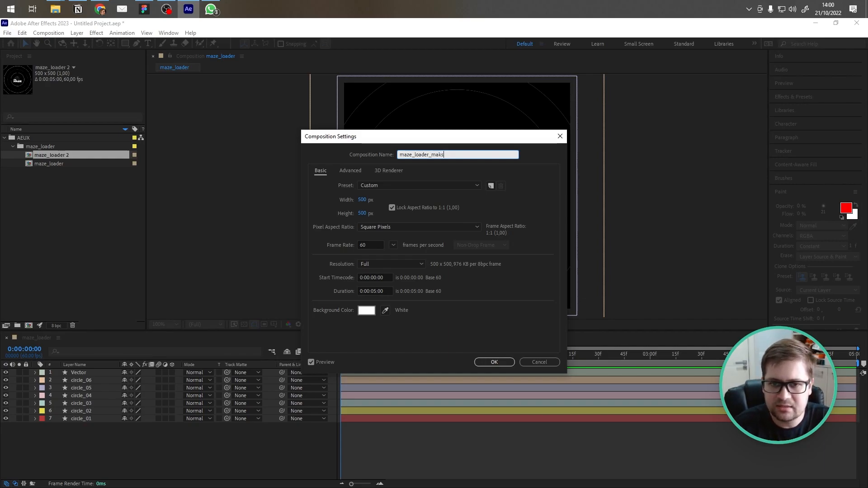
pyautogui.press('BackSpace')
pyautogui.press('BackSpace')
pyautogui.write('sk')
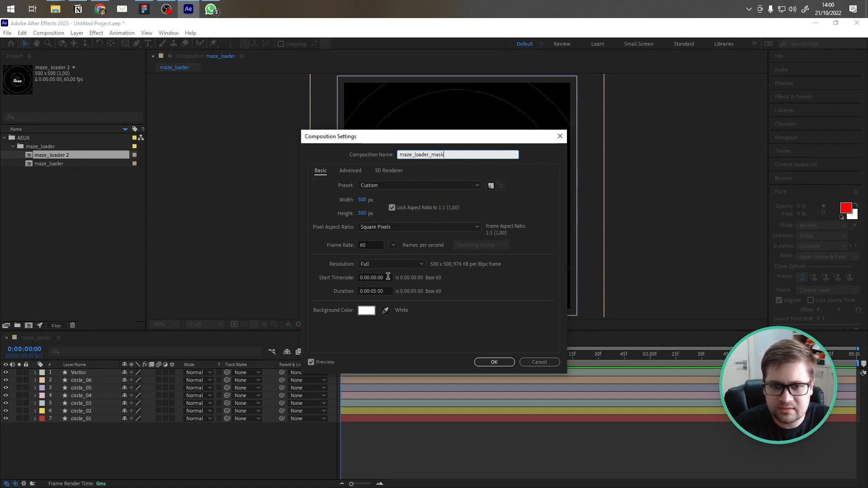
# - Set the maze_loader_mask composition's duration to 0:00:02:00, keeping its white background
pyautogui.click(373, 290)
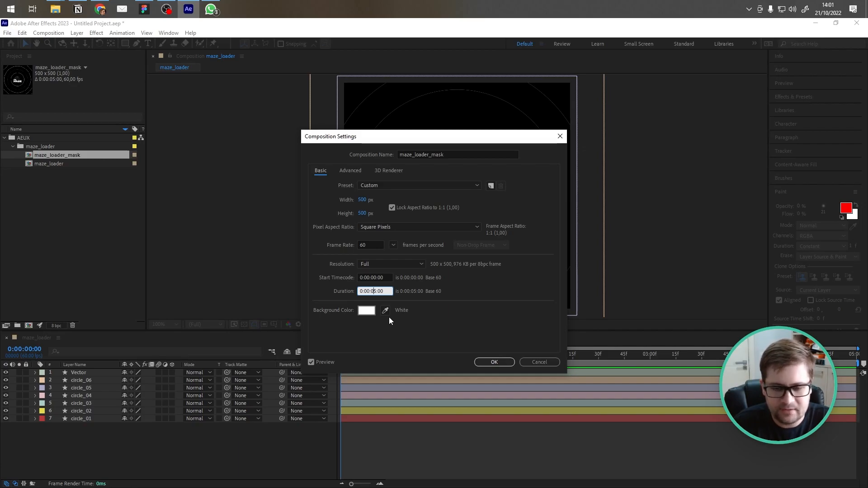
pyautogui.click(366, 310)
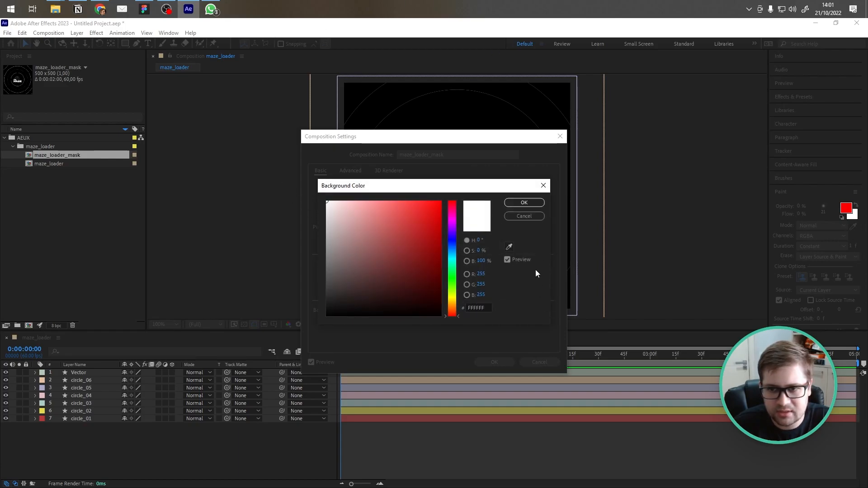
pyautogui.click(524, 203)
pyautogui.click(495, 363)
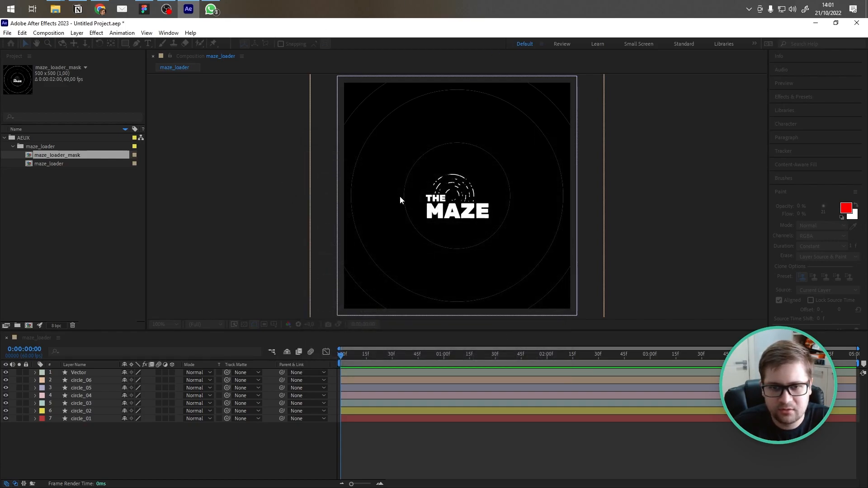
# - Set the original maze_loader composition's duration to 0:00:02:00 and its background color to a medium red
pyautogui.click(47, 165)
pyautogui.rightClick(46, 165)
pyautogui.click(65, 172)
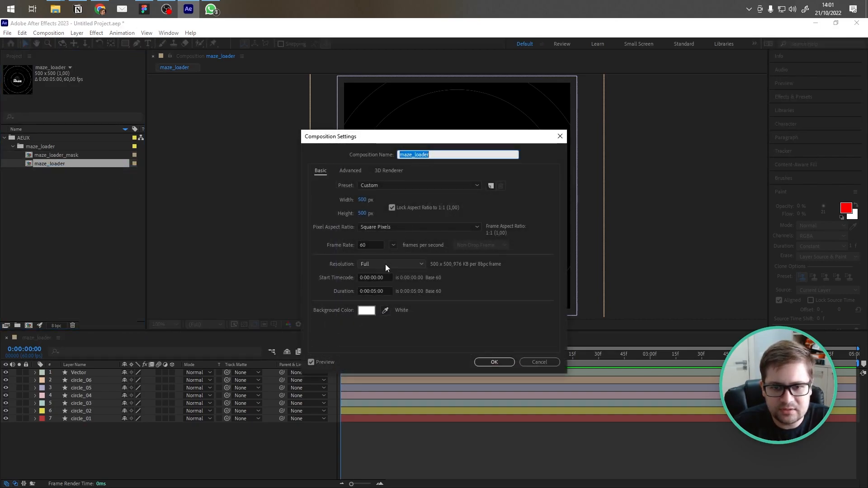
pyautogui.click(376, 291)
pyautogui.write('2')
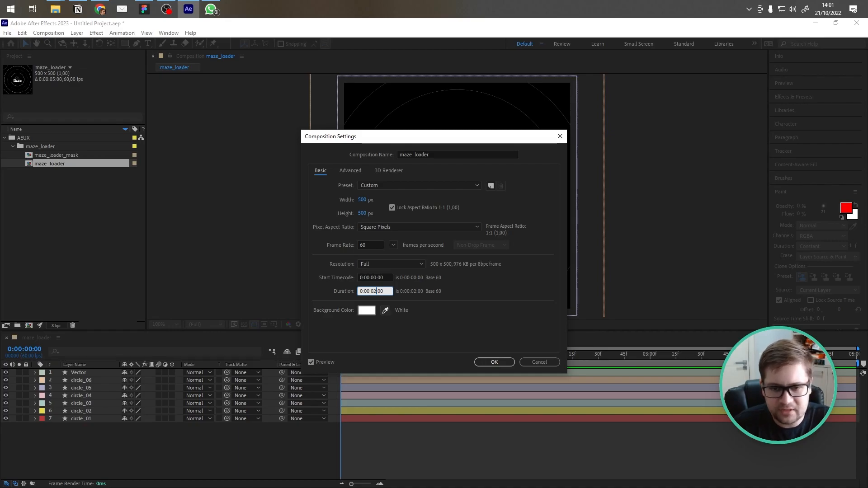
pyautogui.click(366, 311)
pyautogui.click(382, 222)
pyautogui.click(376, 214)
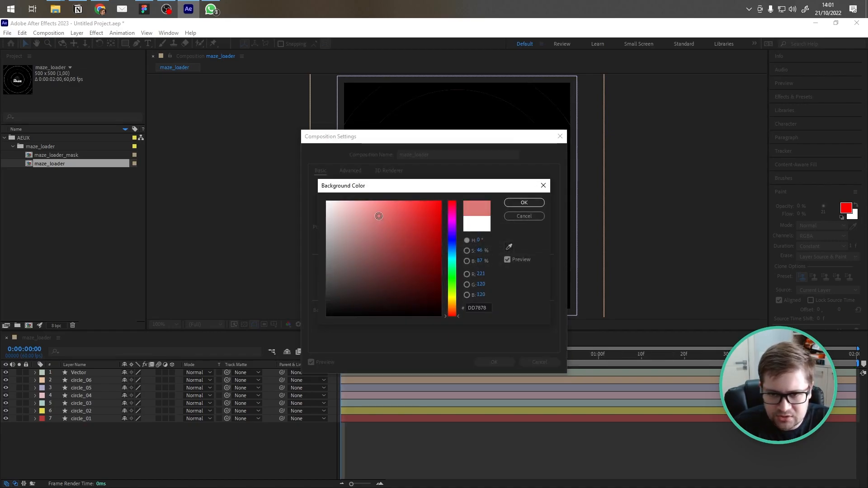
pyautogui.click(512, 204)
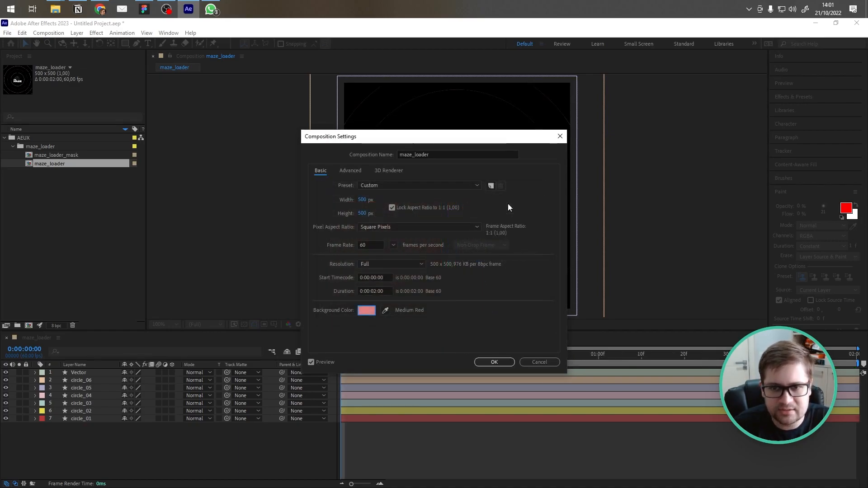
pyautogui.click(495, 363)
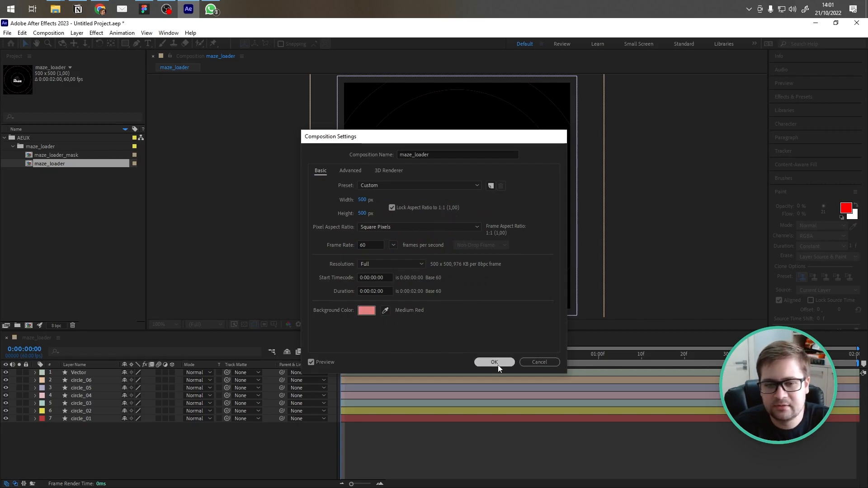
# - Delete layers circle_06 through circle_01 from the maze_loader composition, keeping only the Vector logo layer
pyautogui.doubleClick(61, 165)
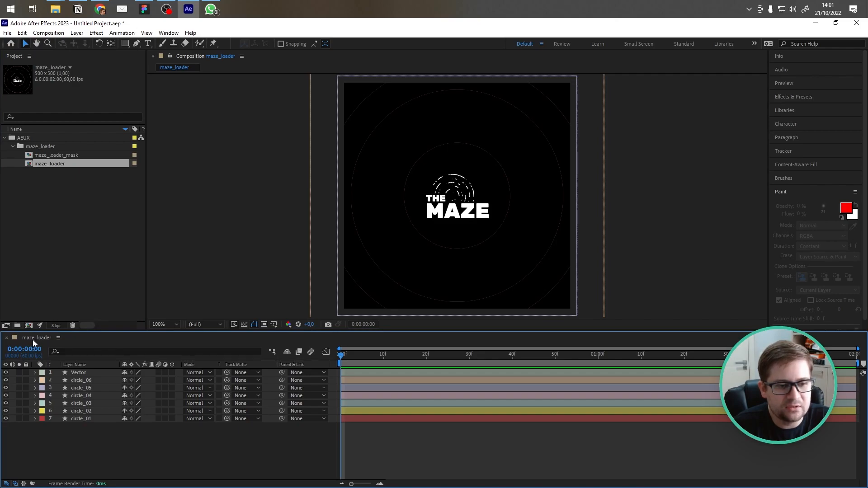
pyautogui.click(86, 380)
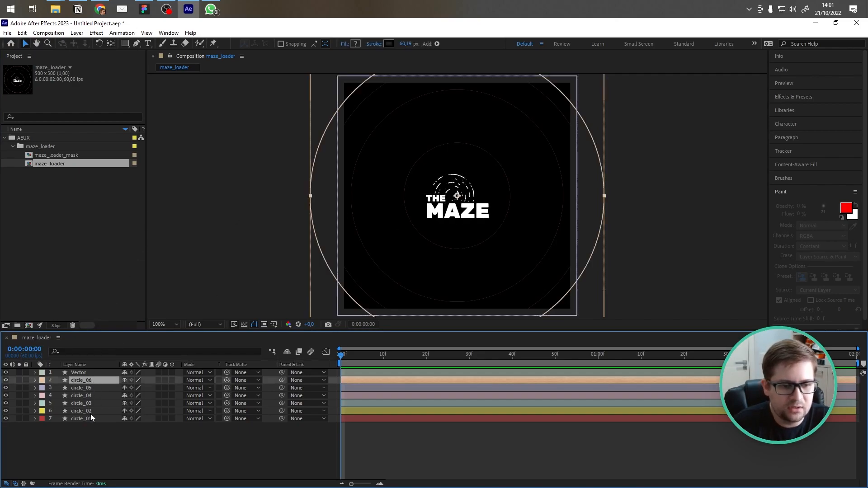
pyautogui.keyDown('shift'); pyautogui.click(91, 416); pyautogui.keyUp('shift')
pyautogui.press('Delete')
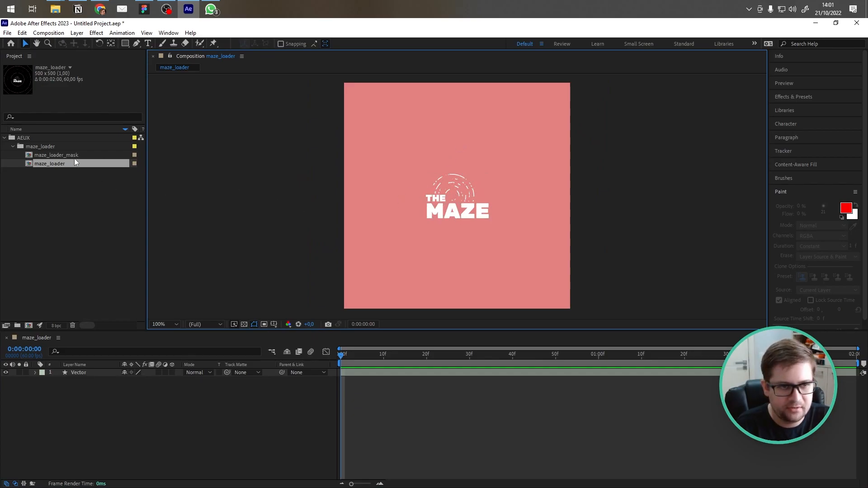
# - Open the maze_loader_mask composition and delete its Vector layer, keeping only the circle layers
pyautogui.doubleClick(61, 154)
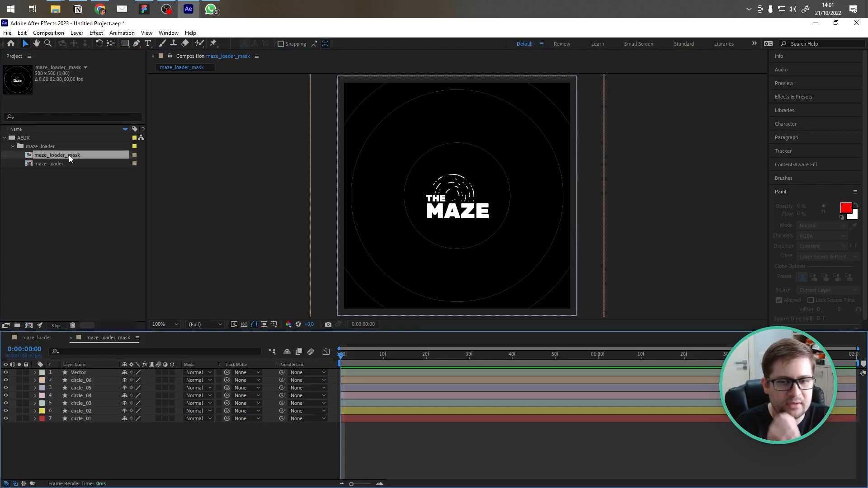
pyautogui.click(99, 372)
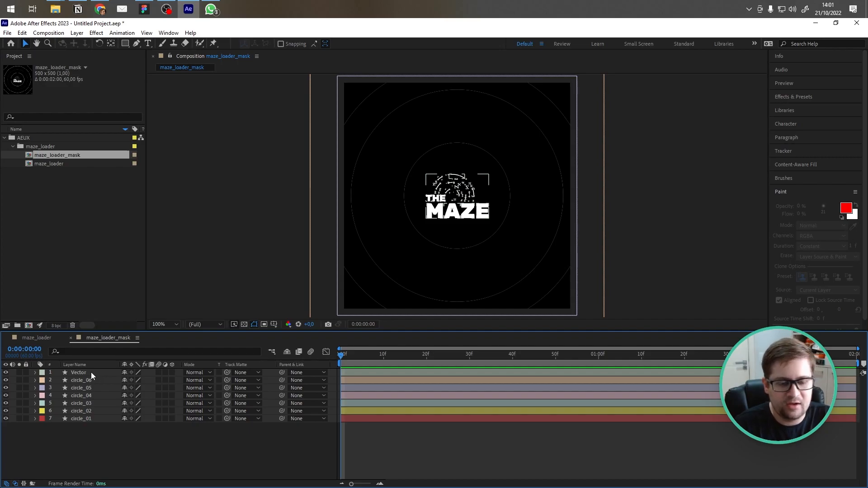
pyautogui.click(91, 373)
pyautogui.press('Delete')
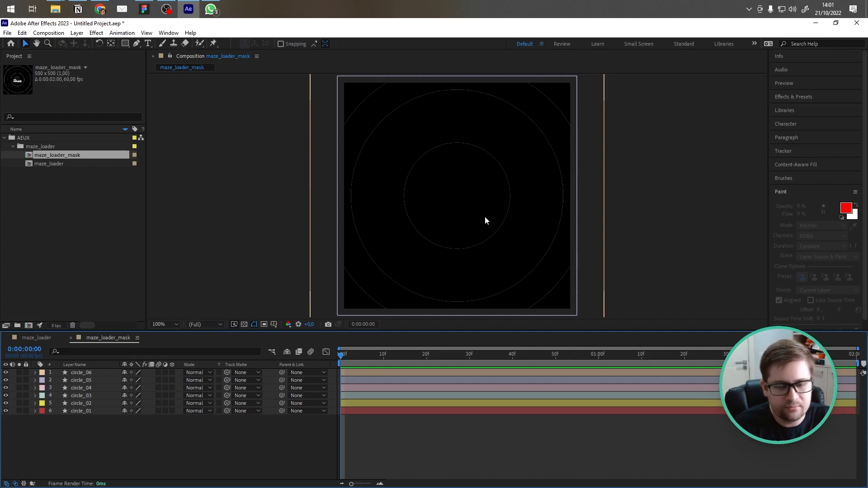
pyautogui.click(95, 372)
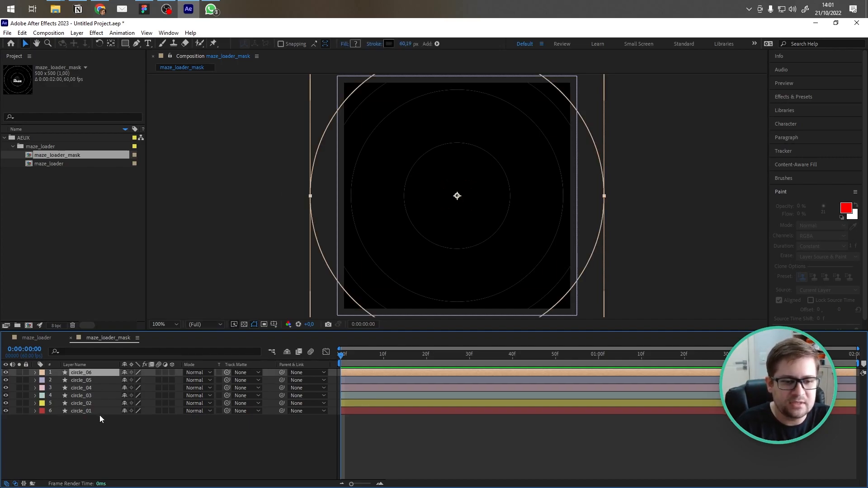
pyautogui.keyDown('shift'); pyautogui.click(102, 410); pyautogui.keyUp('shift')
pyautogui.click(262, 170)
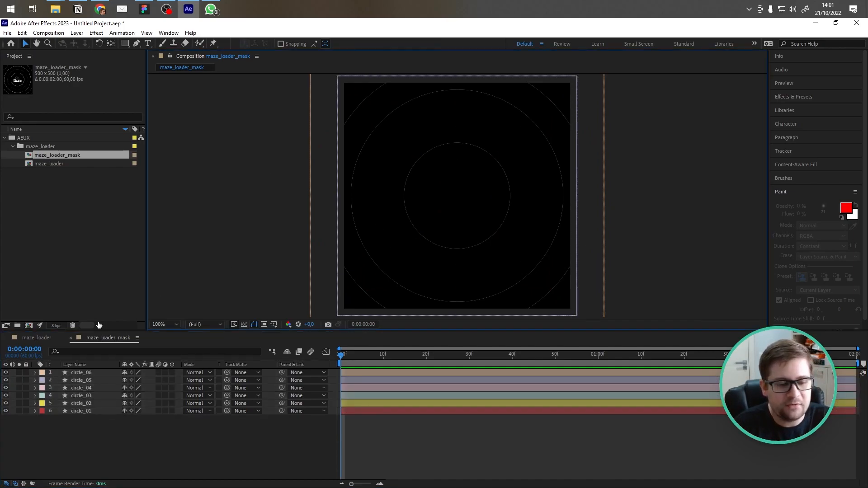
# - Add Trim Paths to the circle_06 layer's contents and expand its properties
pyautogui.click(35, 373)
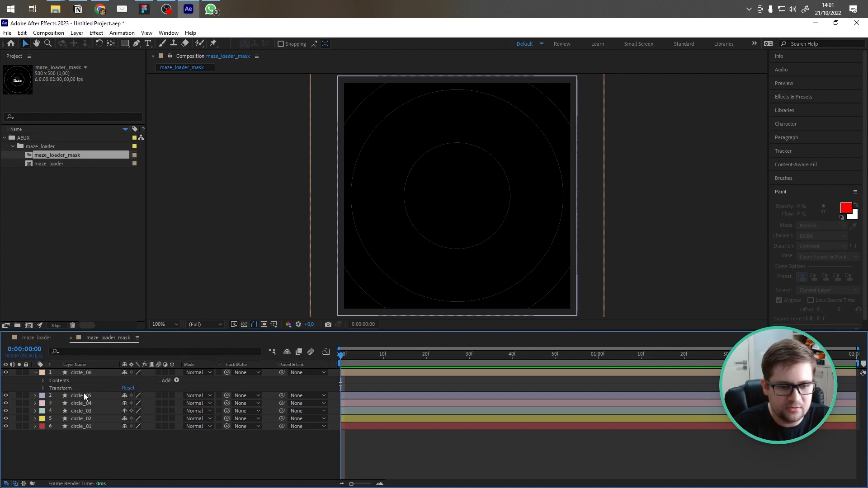
pyautogui.click(178, 381)
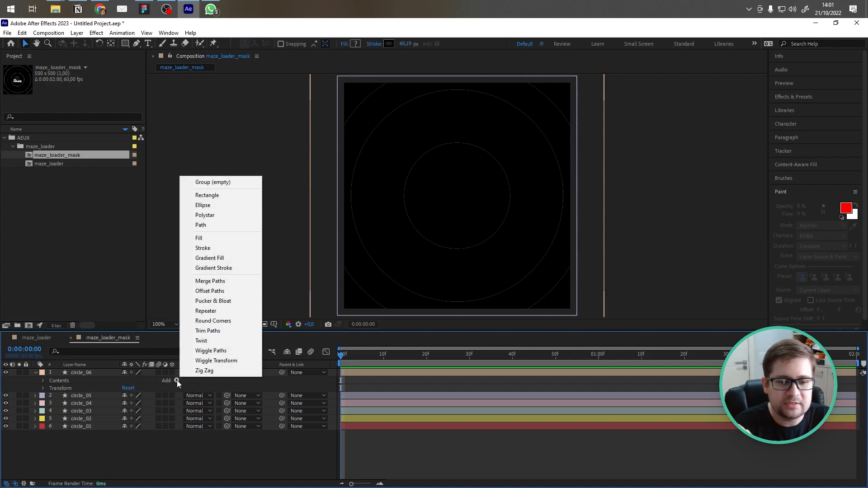
pyautogui.click(229, 330)
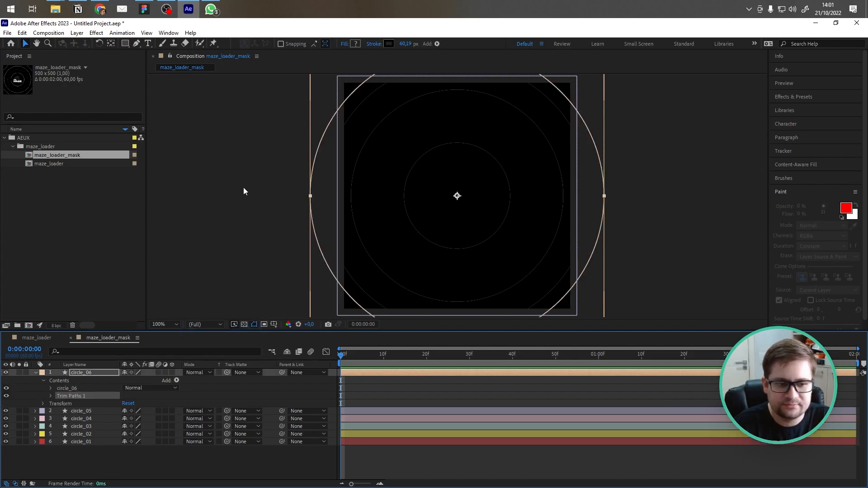
pyautogui.click(50, 396)
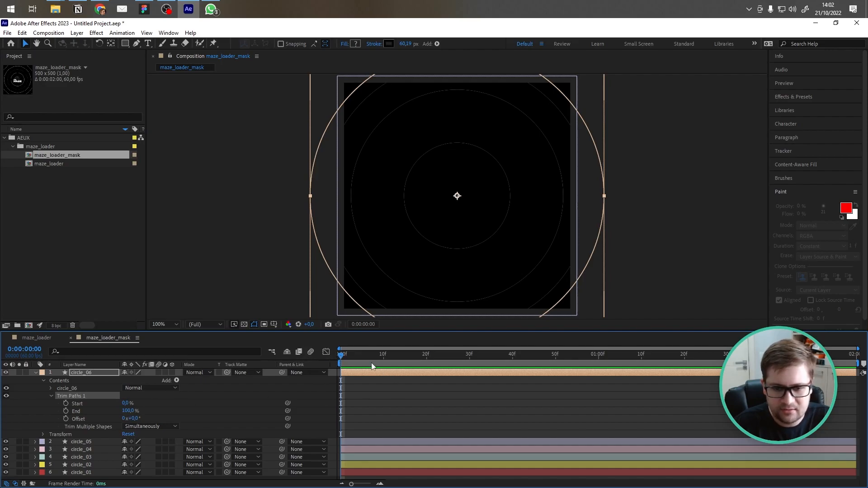
# - Keyframe the End value of circle_06's Trim Paths at 0% on the first frame and 100% at 0:00:01:59
pyautogui.moveTo(128, 411); pyautogui.dragTo(170, 409)
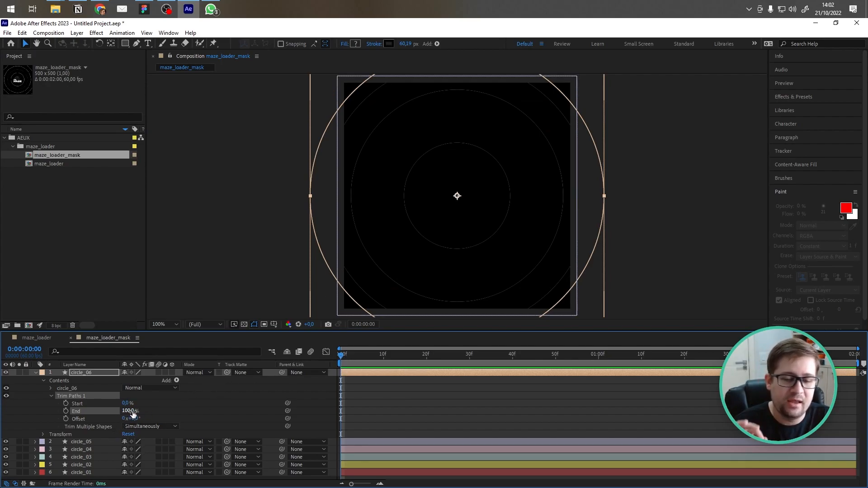
pyautogui.click(65, 412)
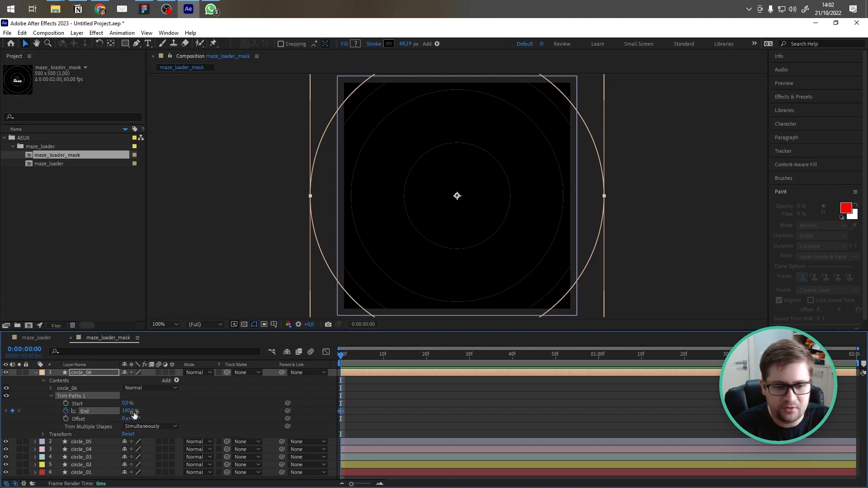
pyautogui.moveTo(128, 411); pyautogui.dragTo(50, 404)
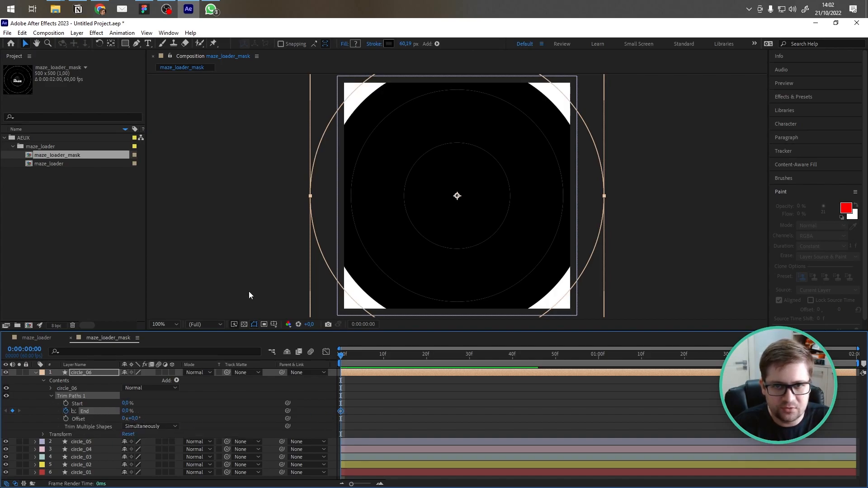
pyautogui.moveTo(341, 355); pyautogui.dragTo(664, 356)
pyautogui.press('End')
pyautogui.click(126, 411)
pyautogui.write('100')
pyautogui.press('Return')
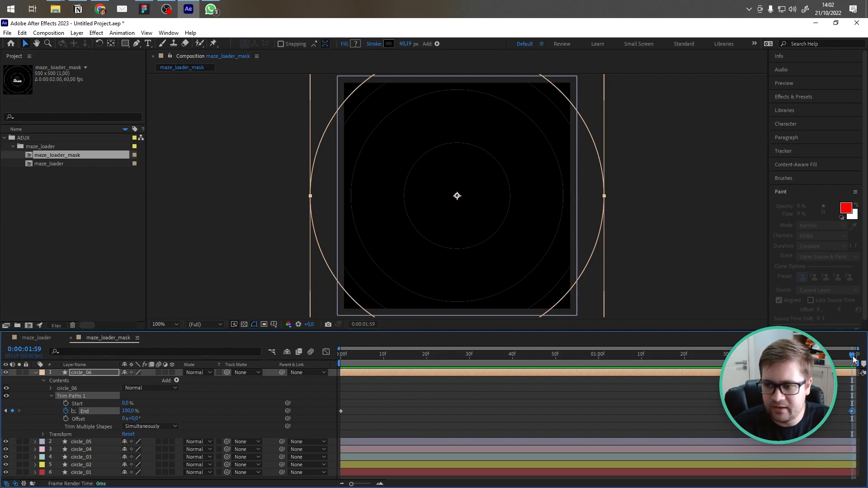
# - Preview the circle_06 trim animation from the start of the composition
pyautogui.moveTo(852, 355); pyautogui.dragTo(248, 361)
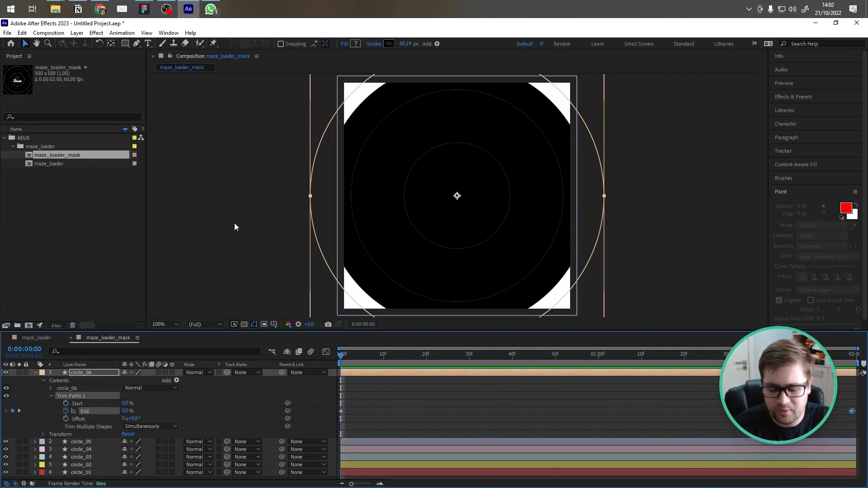
pyautogui.press('space')
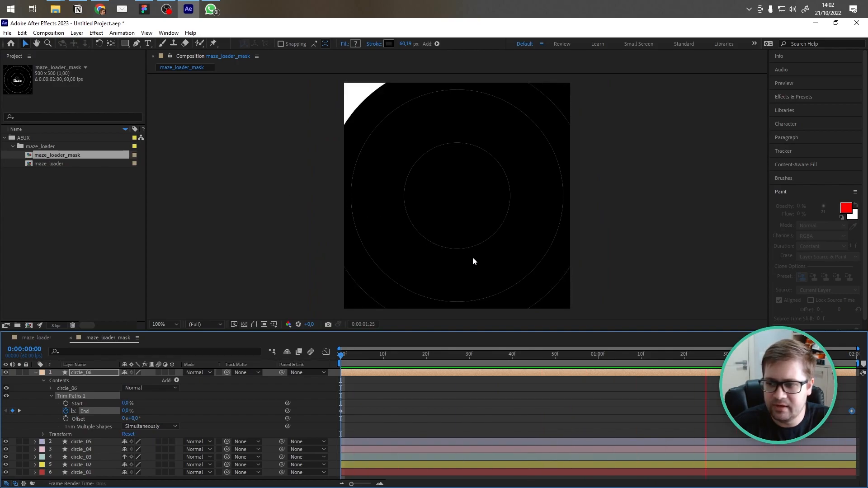
pyautogui.press('space')
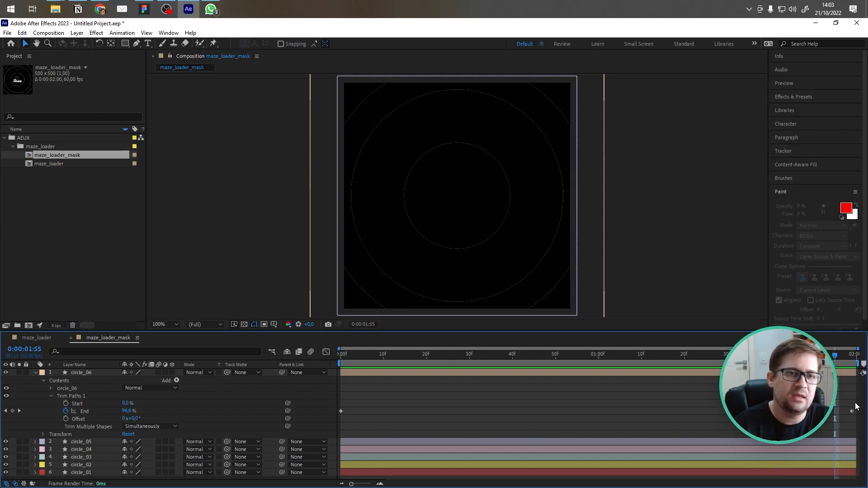
# - Apply Easy Ease to both End keyframes of circle_06's Trim Paths and preview the eased animation
pyautogui.moveTo(856, 407)
pyautogui.mouseDown()
pyautogui.moveTo(346, 401)
pyautogui.moveTo(335, 422)
pyautogui.mouseUp()
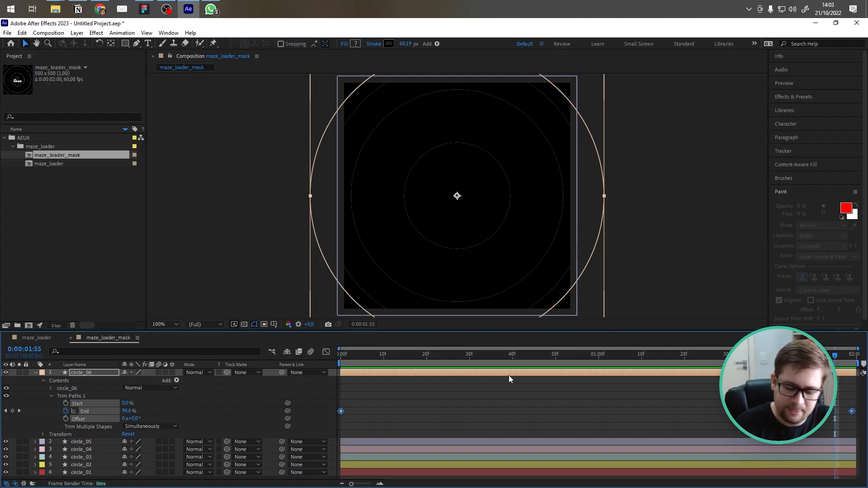
pyautogui.press('F9')
pyautogui.click(575, 390)
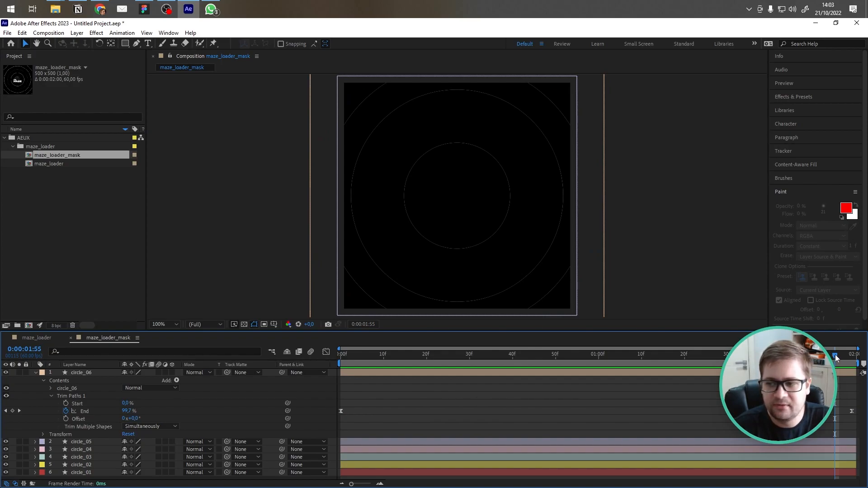
pyautogui.press('space')
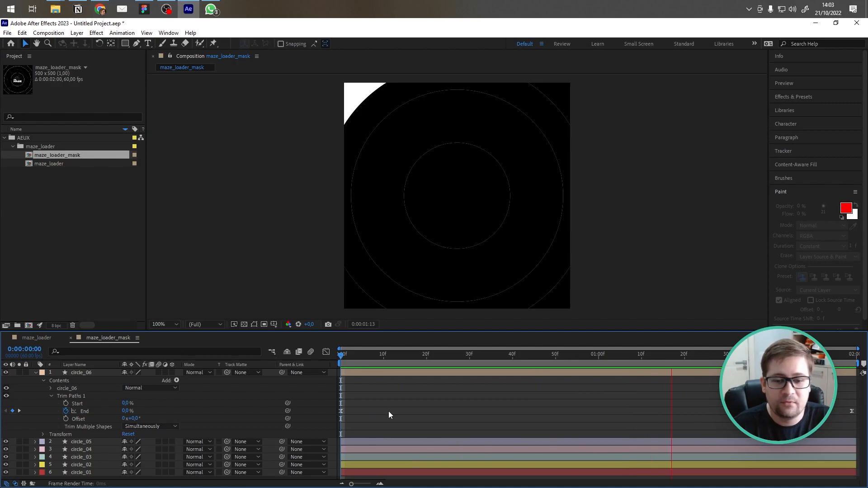
pyautogui.press('space')
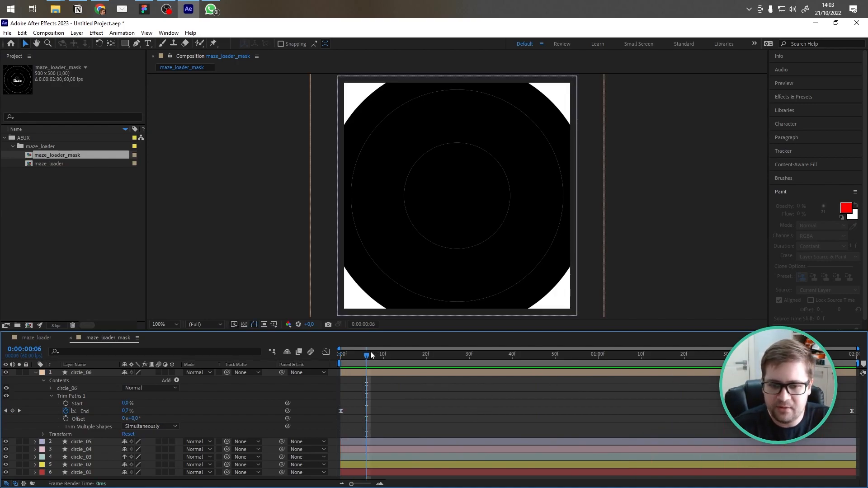
pyautogui.moveTo(369, 355); pyautogui.dragTo(340, 354)
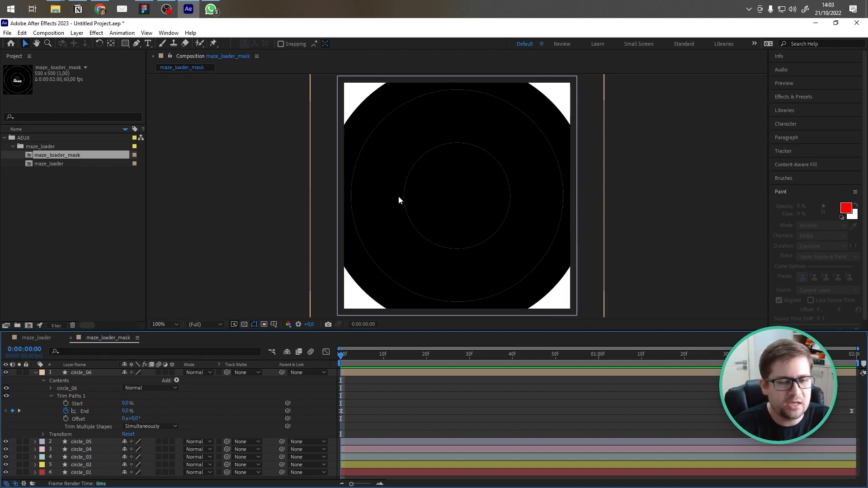
# - Copy circle_06's animated Trim Paths onto layers circle_05 through circle_01 at the first frame and check the combined wipe
pyautogui.click(52, 395)
pyautogui.click(80, 397)
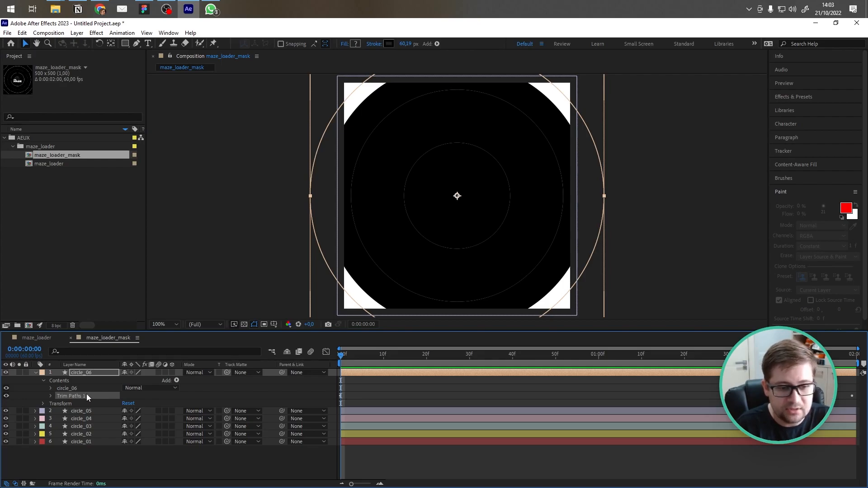
pyautogui.click(89, 412)
pyautogui.keyDown('shift'); pyautogui.click(99, 442); pyautogui.keyUp('shift')
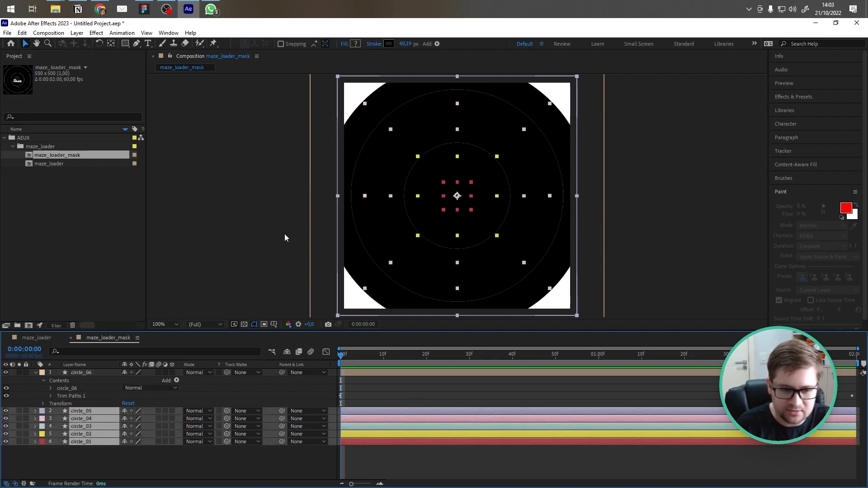
pyautogui.hotkey('ctrl', 'v')
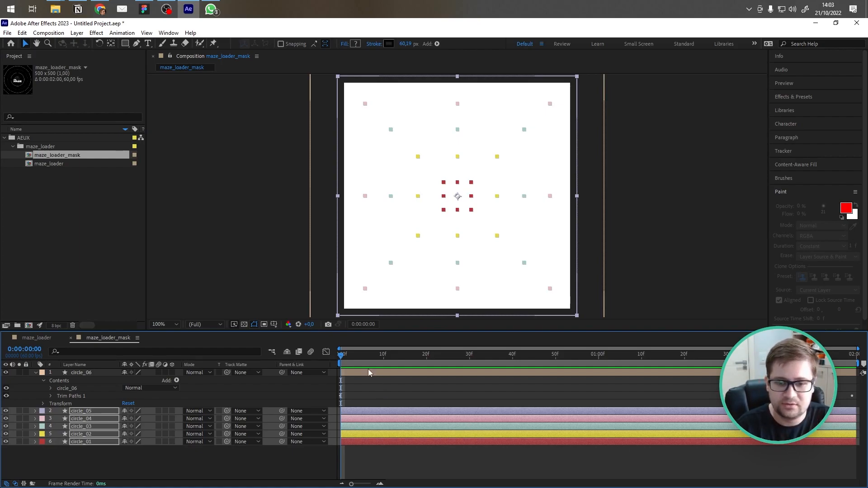
pyautogui.moveTo(341, 355); pyautogui.dragTo(565, 359)
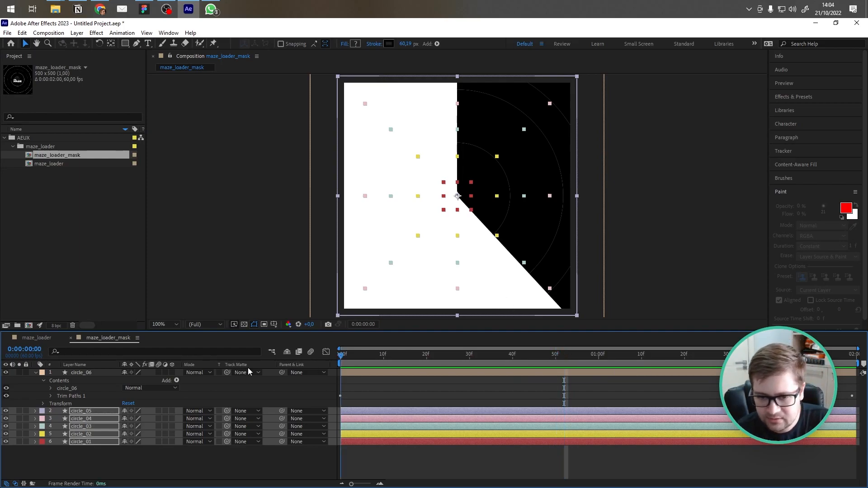
pyautogui.press('Home')
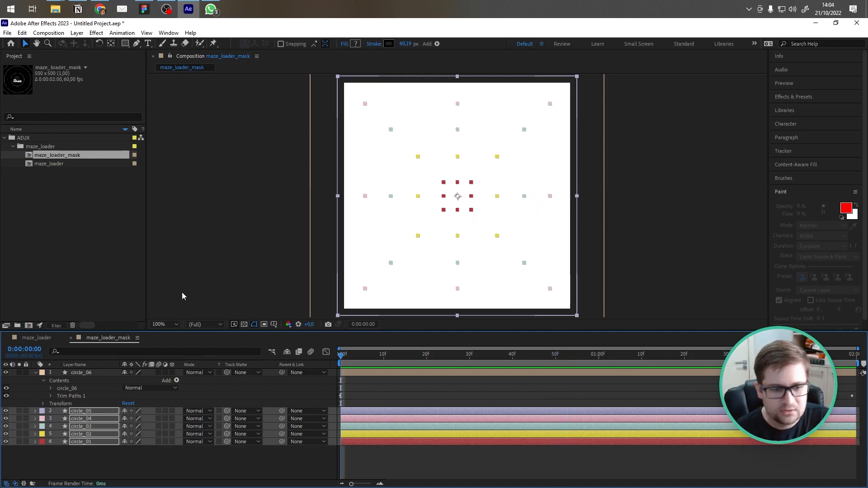
pyautogui.click(34, 373)
pyautogui.click(91, 448)
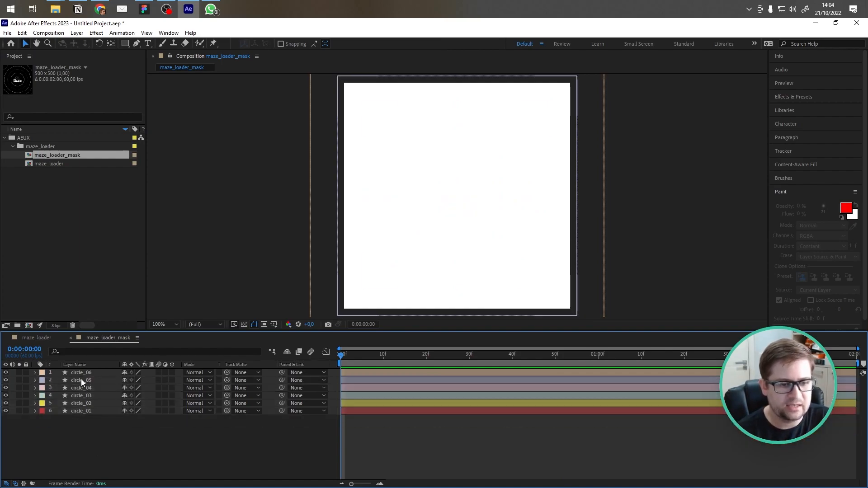
# - Examine the Transform properties of the circle_06 layer
pyautogui.click(82, 372)
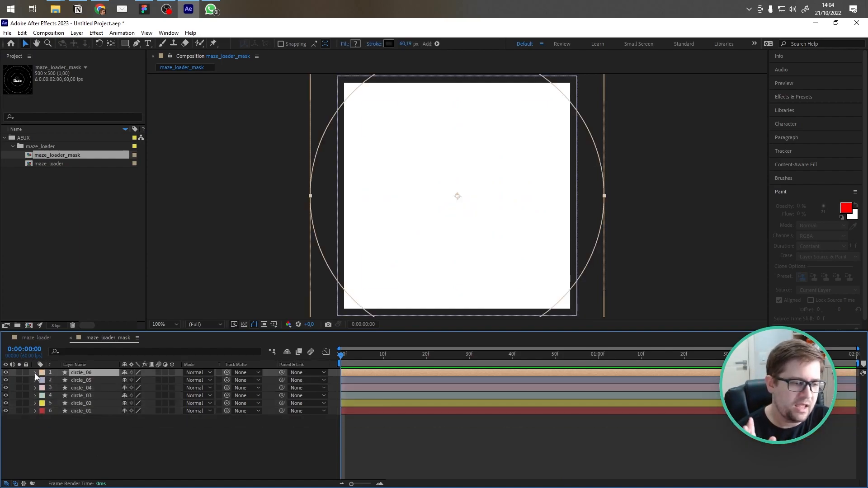
pyautogui.click(35, 373)
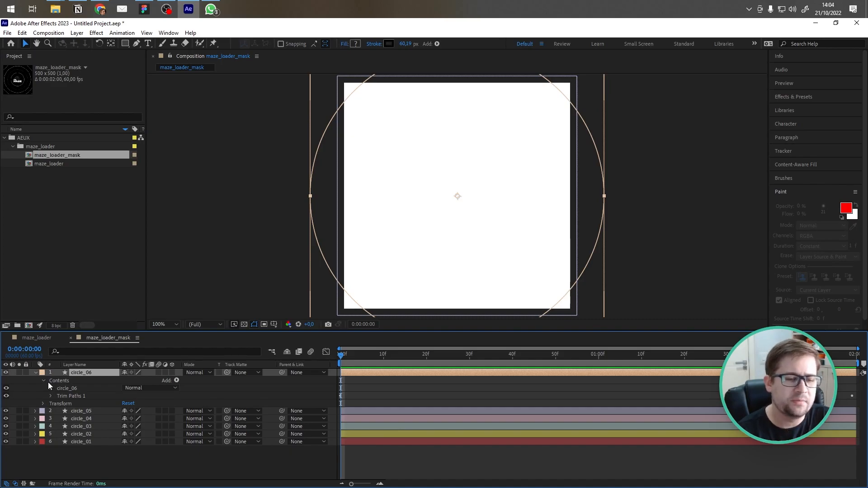
pyautogui.click(44, 381)
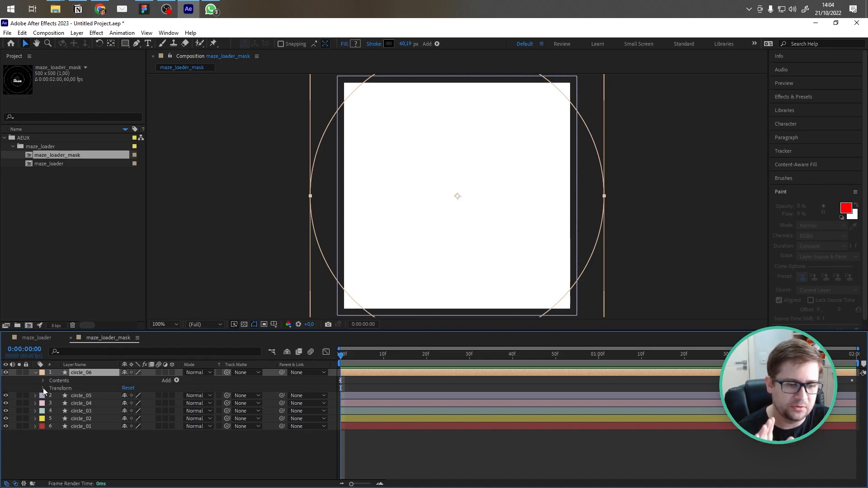
pyautogui.click(43, 389)
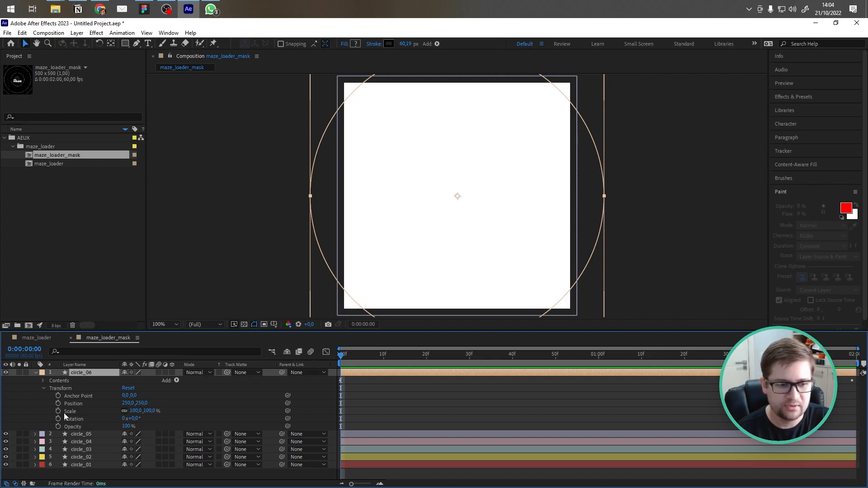
pyautogui.click(42, 387)
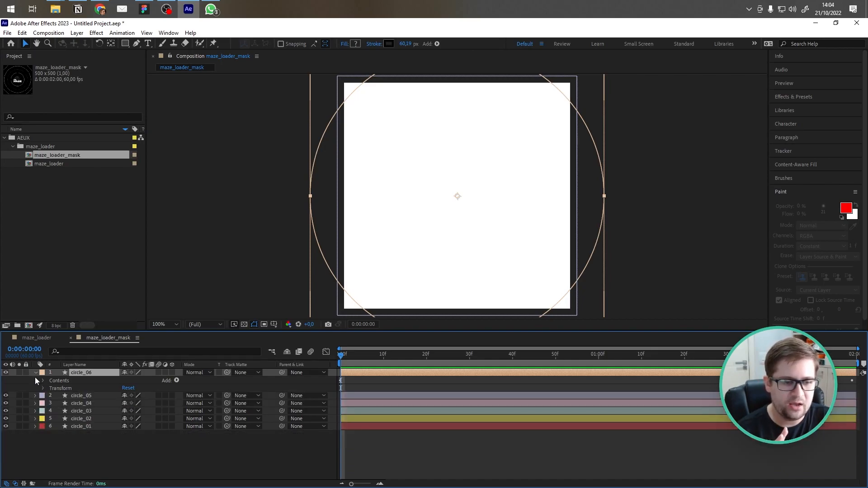
pyautogui.click(35, 372)
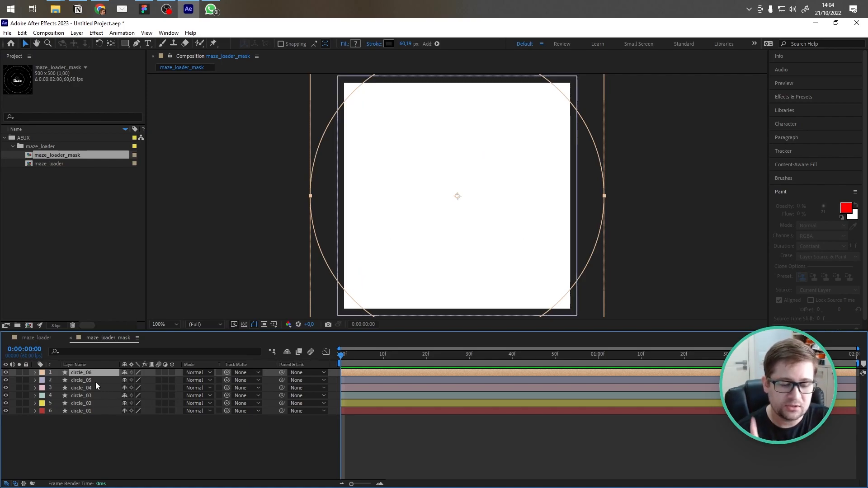
# - Set the layer rotations to 23° for circle_06, -32° for circle_05, 43° for circle_04, -36° for circle_03, 54° for circle_02 and -60° for circle_01
pyautogui.keyDown('shift'); pyautogui.click(94, 411); pyautogui.keyUp('shift')
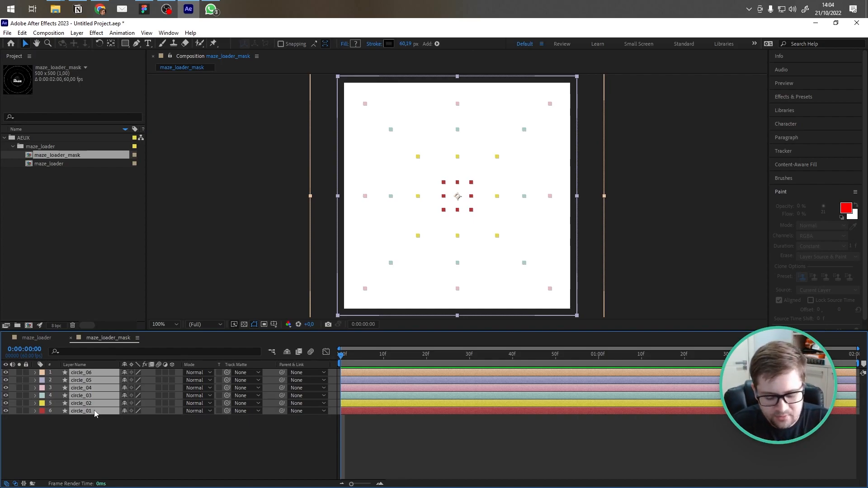
pyautogui.press('r')
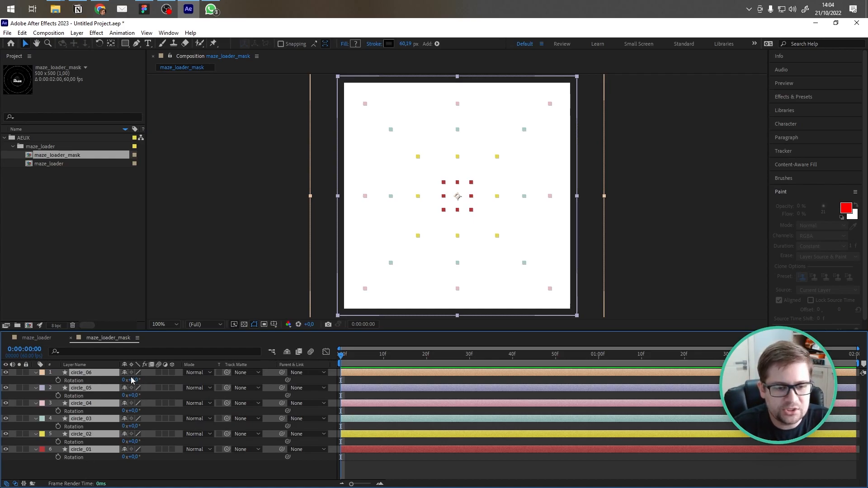
pyautogui.moveTo(343, 356); pyautogui.dragTo(492, 351)
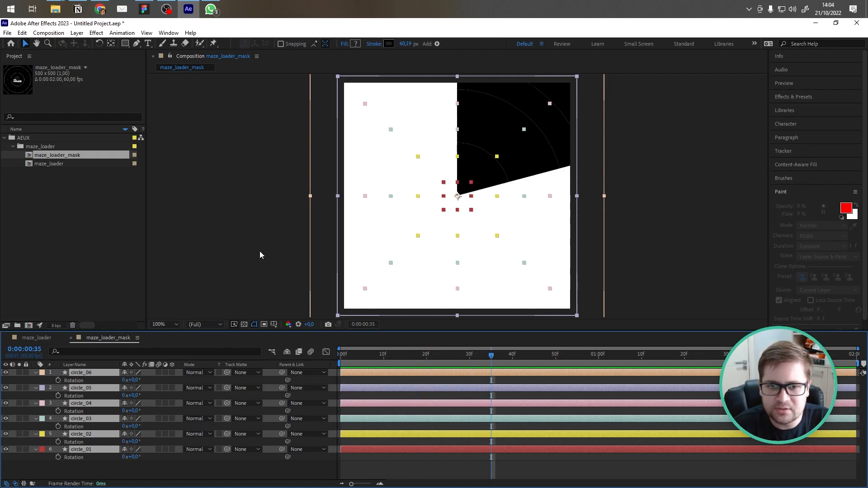
pyautogui.click(162, 297)
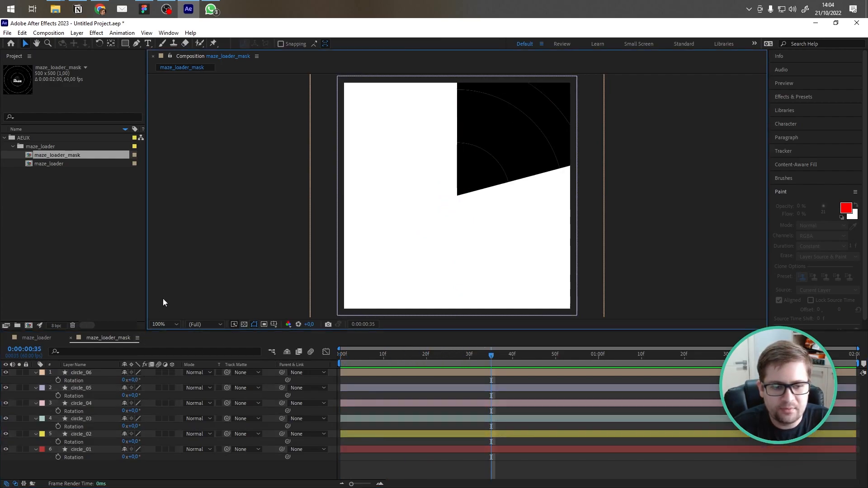
pyautogui.moveTo(137, 381); pyautogui.dragTo(110, 460)
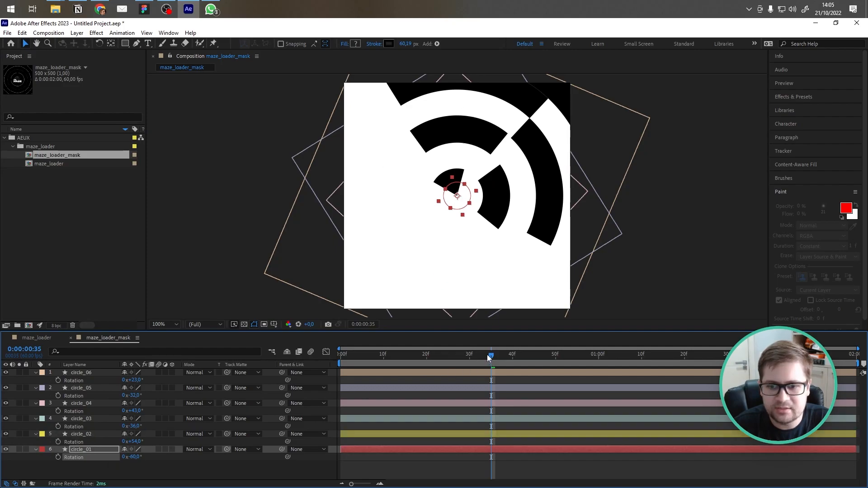
# - Preview the rotated circles' trim animation from the first frame of the mask composition
pyautogui.press('Home')
pyautogui.click(232, 221)
pyautogui.press('space')
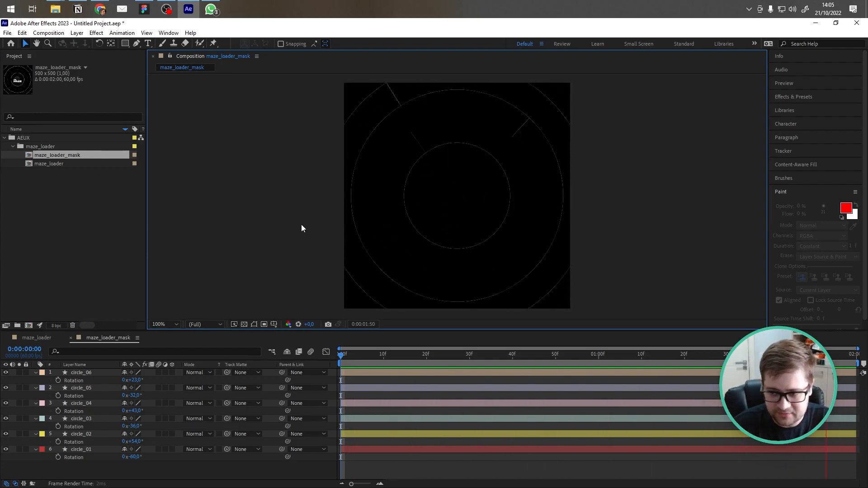
pyautogui.press('space')
pyautogui.press('Home')
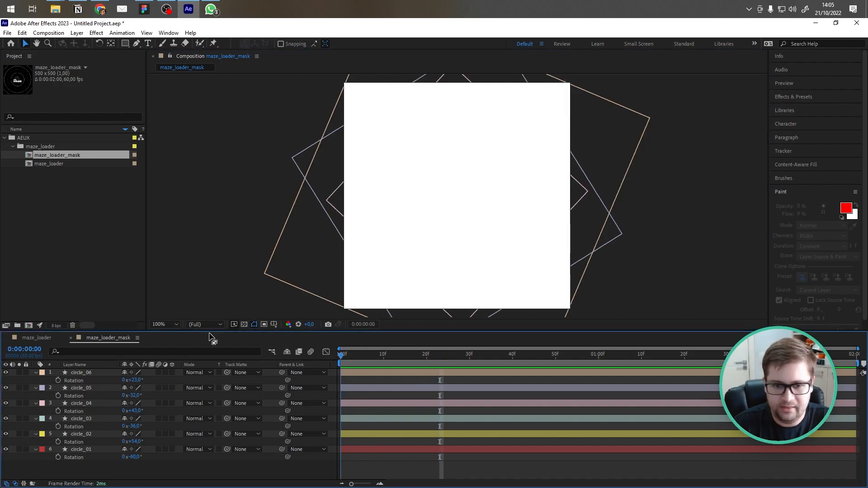
# - Open the maze_loader composition and place maze_loader_mask in it beneath the Vector layer
pyautogui.click(48, 164)
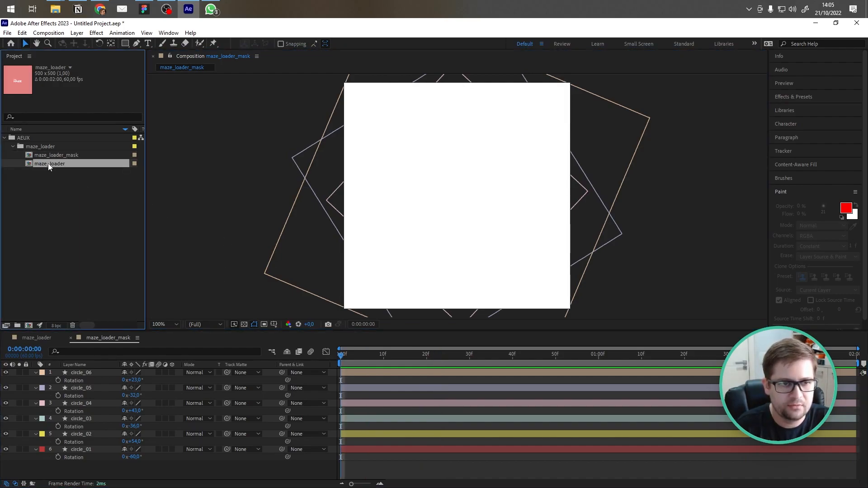
pyautogui.click(35, 340)
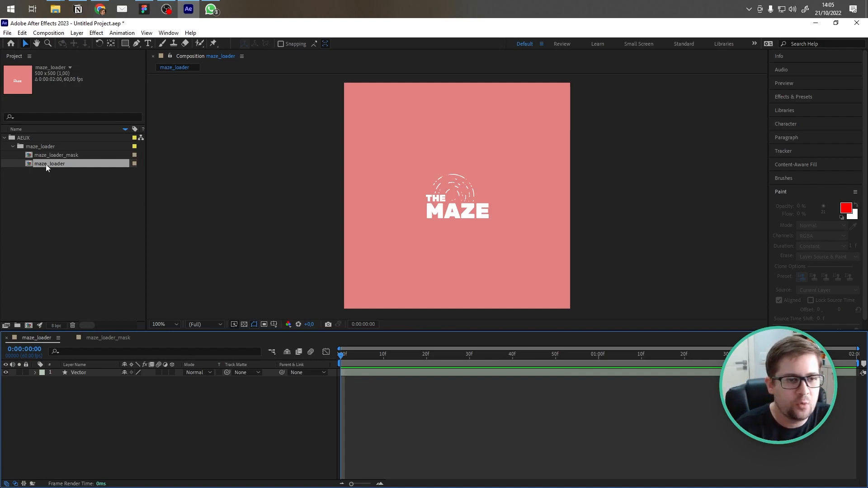
pyautogui.moveTo(62, 156); pyautogui.dragTo(83, 377)
pyautogui.moveTo(344, 359); pyautogui.dragTo(334, 326)
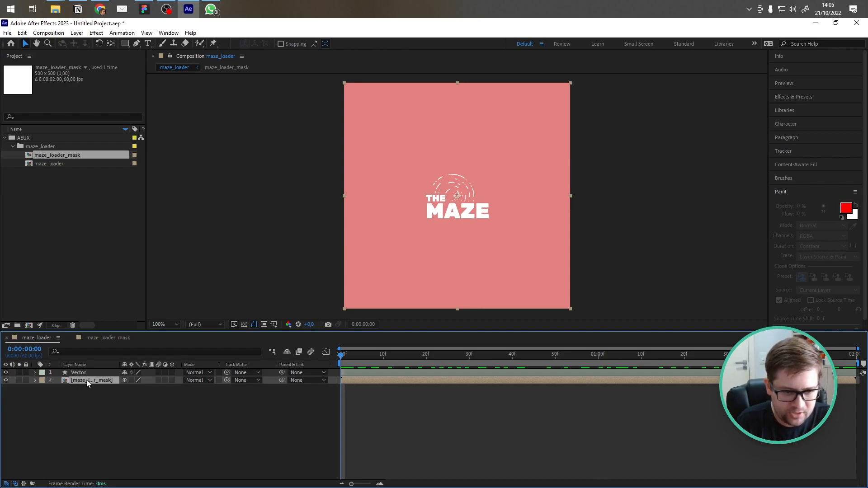
# - Duplicate the maze_loader_mask layer and move the copy above the Vector layer
pyautogui.rightClick(82, 381)
pyautogui.click(77, 397)
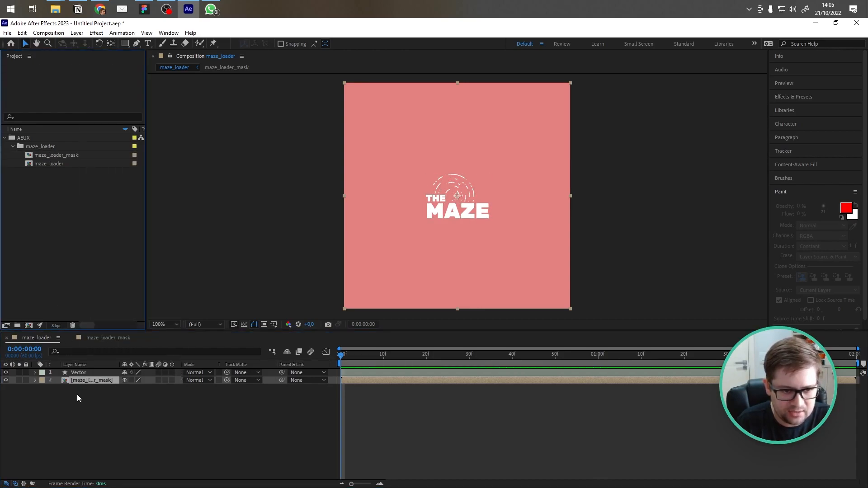
pyautogui.click(93, 423)
pyautogui.click(86, 384)
pyautogui.hotkey('ctrl', 'd')
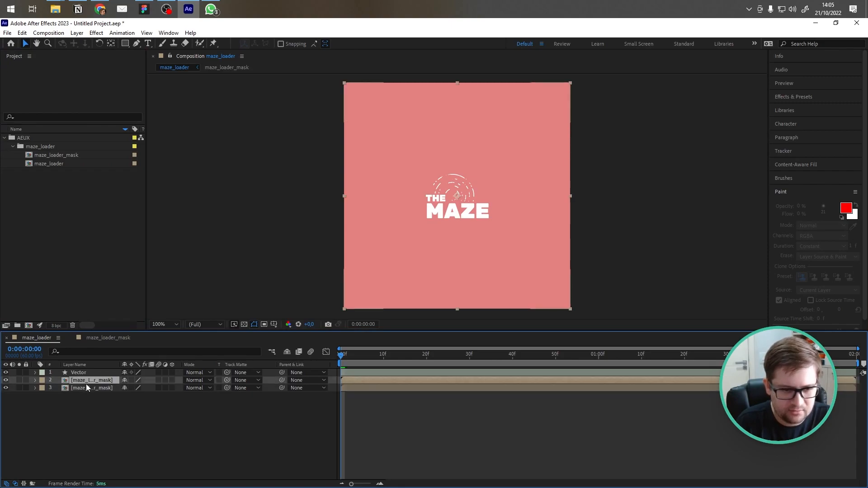
pyautogui.moveTo(89, 381); pyautogui.dragTo(88, 369)
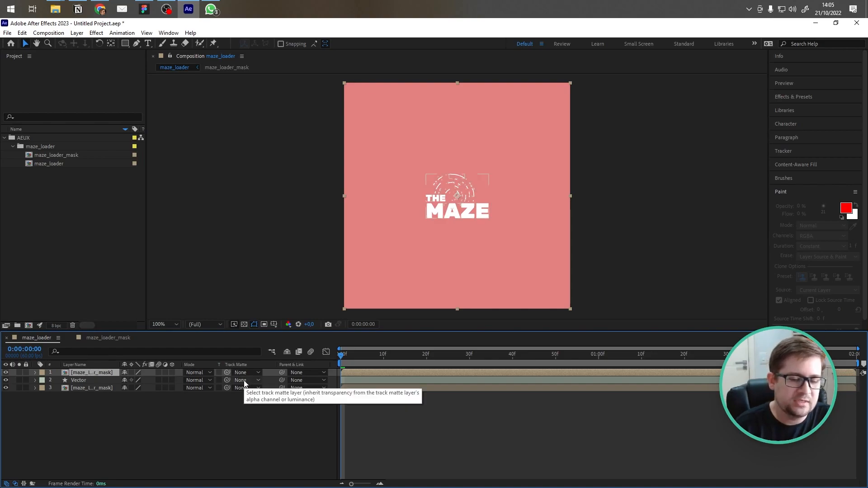
# - Set the Vector layer's track matte to the maze_loader_mask layer above it
pyautogui.click(98, 382)
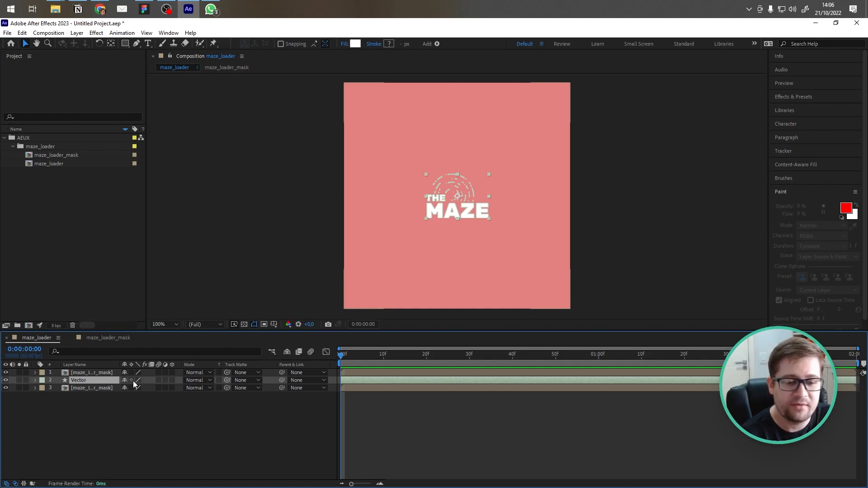
pyautogui.click(248, 381)
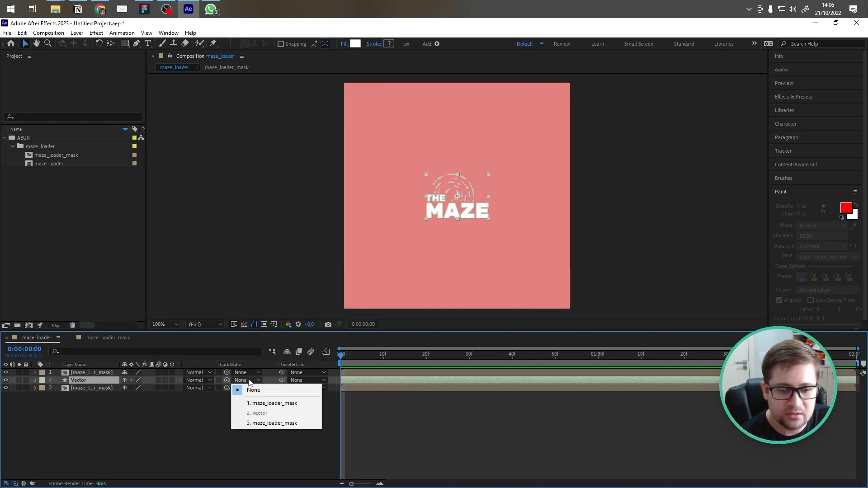
pyautogui.click(266, 403)
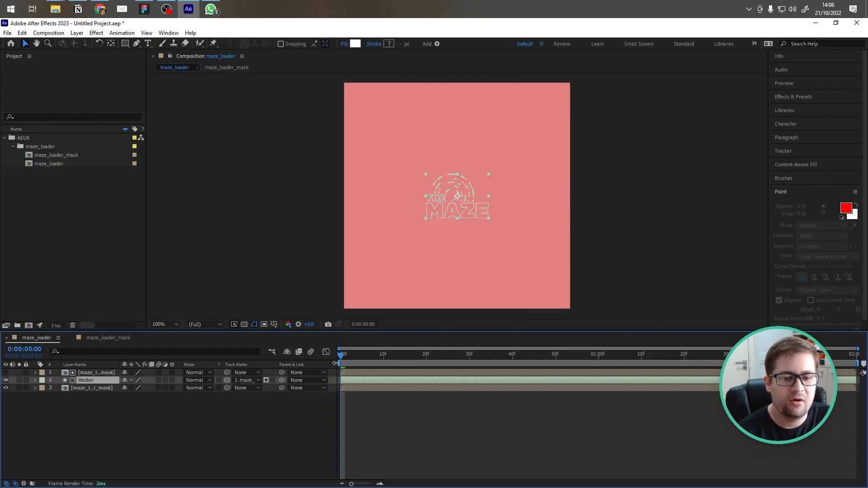
# - Scrub and play the maze_loader composition to check the logo reveal through the matte
pyautogui.click(332, 193)
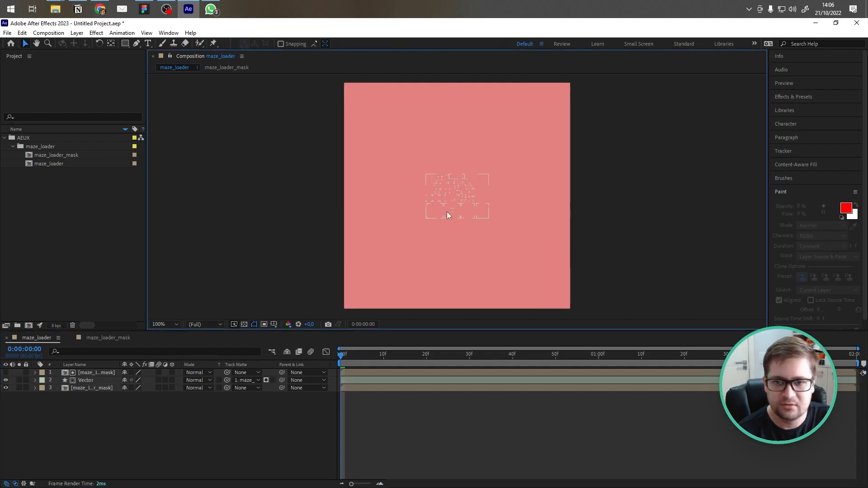
pyautogui.moveTo(342, 357); pyautogui.dragTo(543, 364)
pyautogui.press('space')
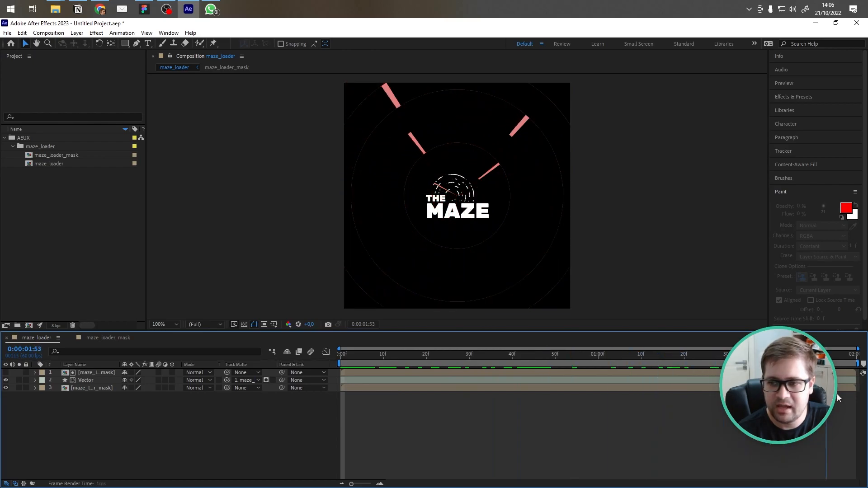
# - Return the maze_loader composition to its first frame and open the LottieFiles extension
pyautogui.press('Home')
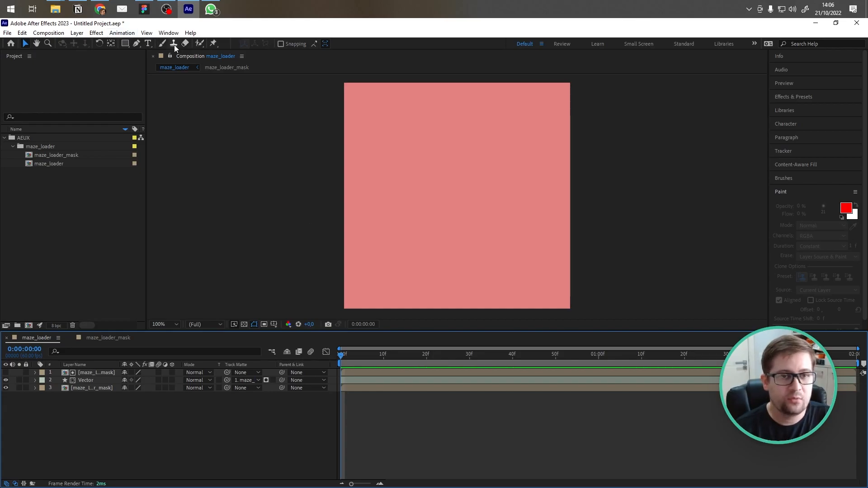
pyautogui.click(168, 33)
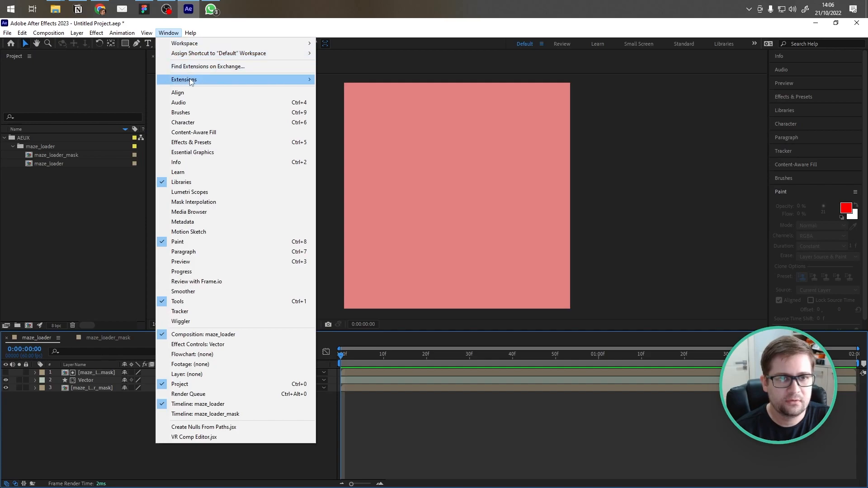
pyautogui.moveTo(191, 81)
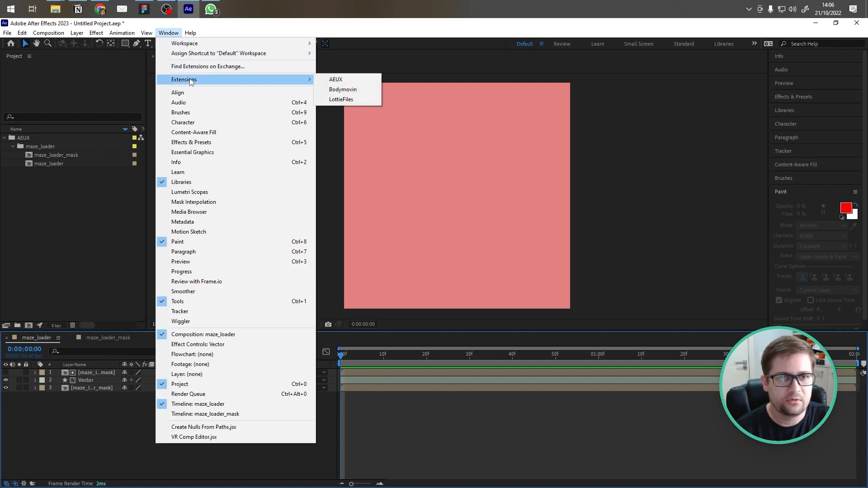
pyautogui.click(338, 99)
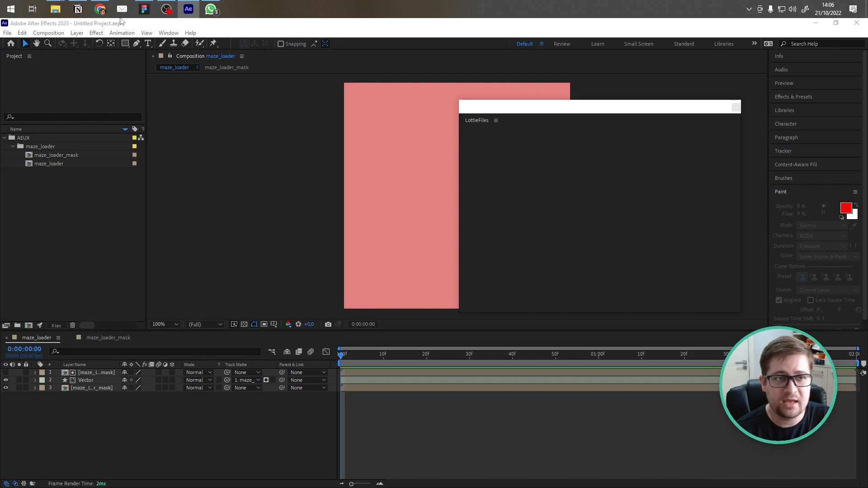
# - Switch to Chrome to view the LottieFiles homepage, and return to After Effects
pyautogui.click(103, 12)
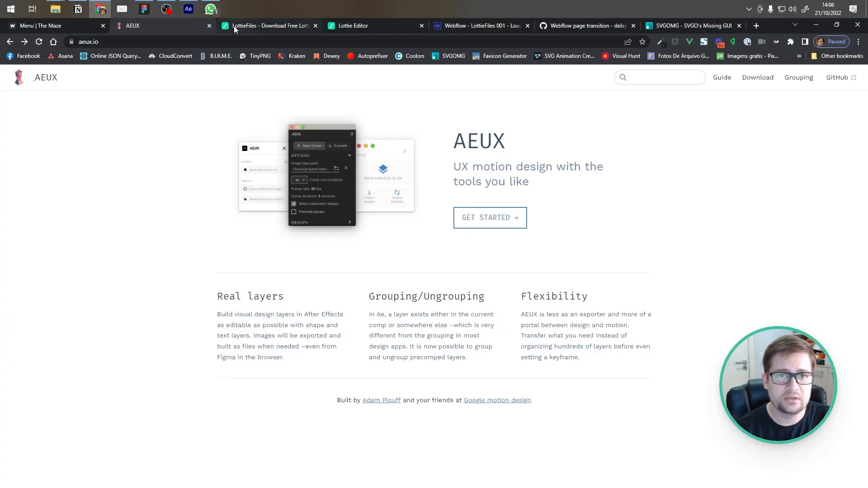
pyautogui.click(235, 25)
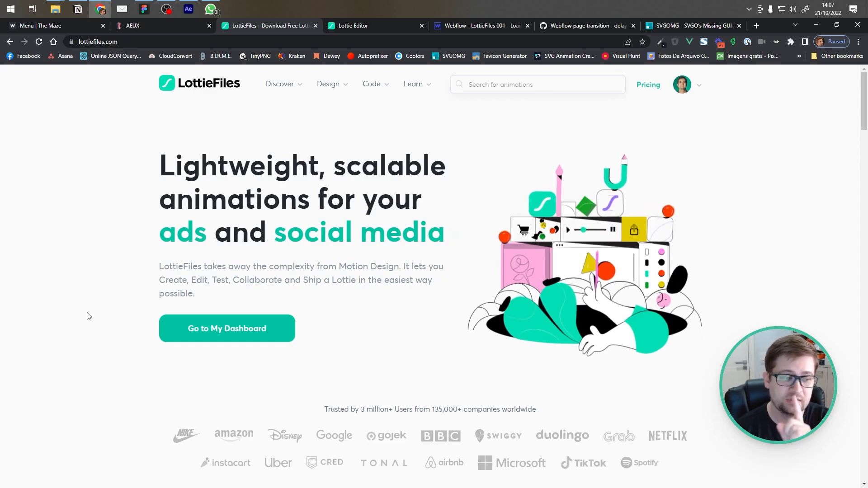
pyautogui.click(189, 9)
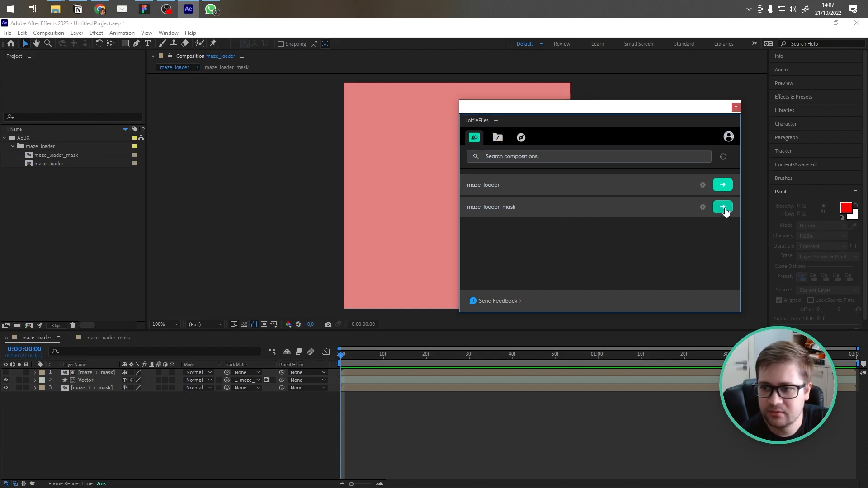
# - Render the maze_loader composition in the LottieFiles extension, download it as a JSON file, and close the extension
pyautogui.click(724, 185)
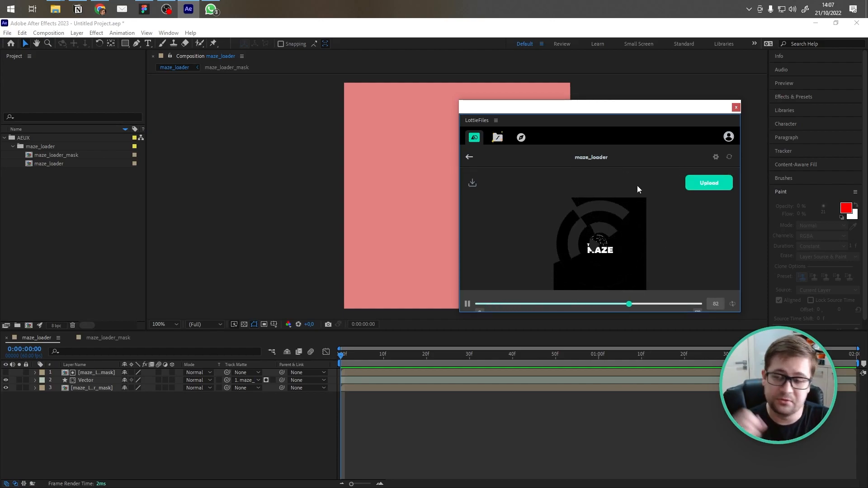
pyautogui.click(473, 184)
pyautogui.click(596, 238)
pyautogui.click(691, 186)
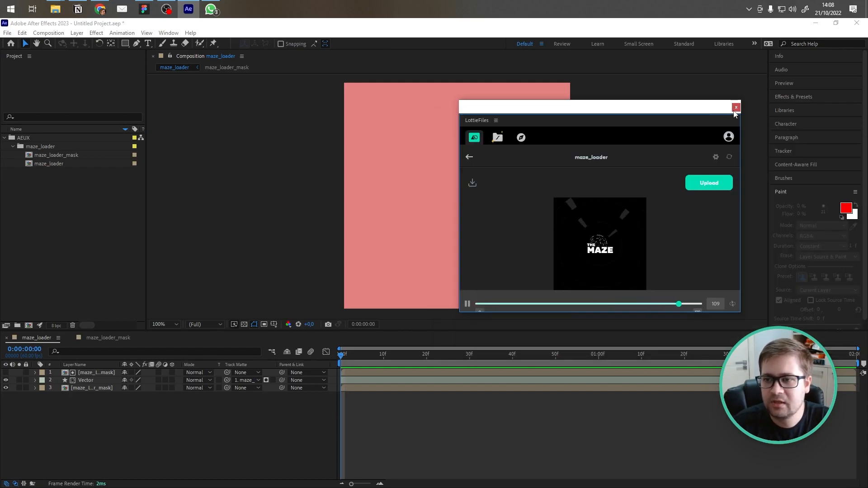
pyautogui.click(737, 107)
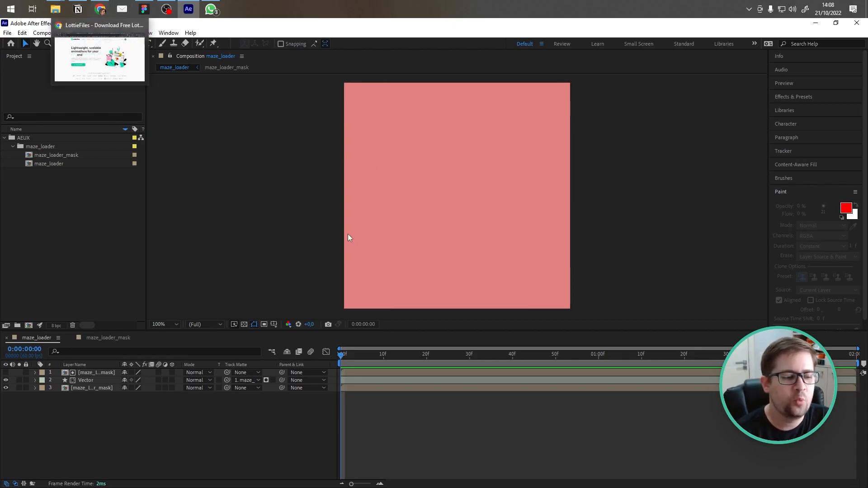
# - Switch to Figma, close the AEUX plugin, and examine the logo colour on the Wireframe - 1 start screen
pyautogui.click(100, 9)
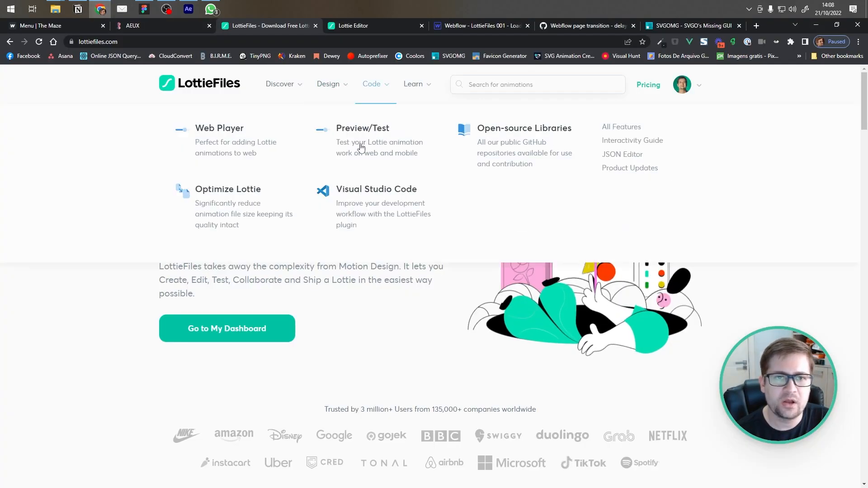
pyautogui.click(144, 9)
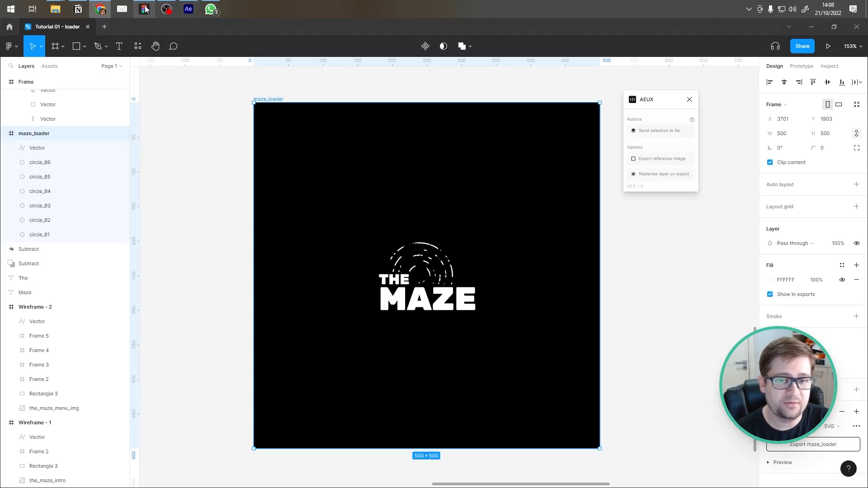
pyautogui.moveTo(198, 186); pyautogui.dragTo(397, 271)
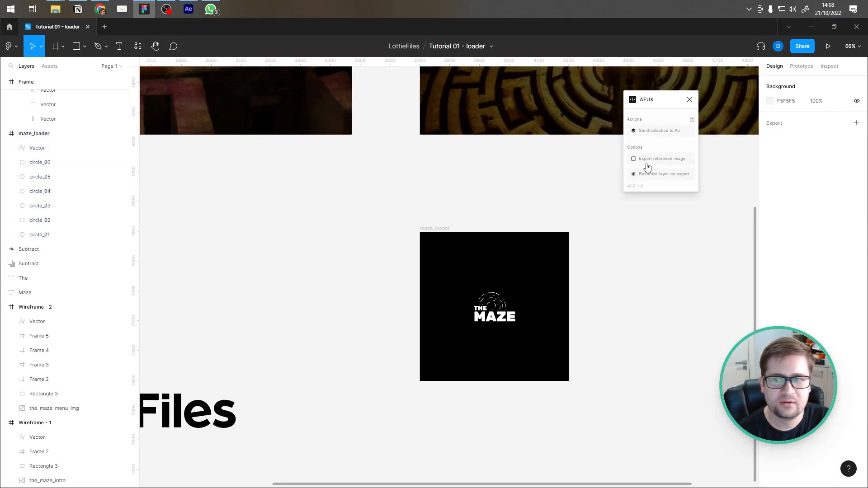
pyautogui.click(693, 100)
pyautogui.scroll(-2, 242, 295)
pyautogui.moveTo(206, 209); pyautogui.dragTo(393, 323)
pyautogui.scroll(4, 354, 186)
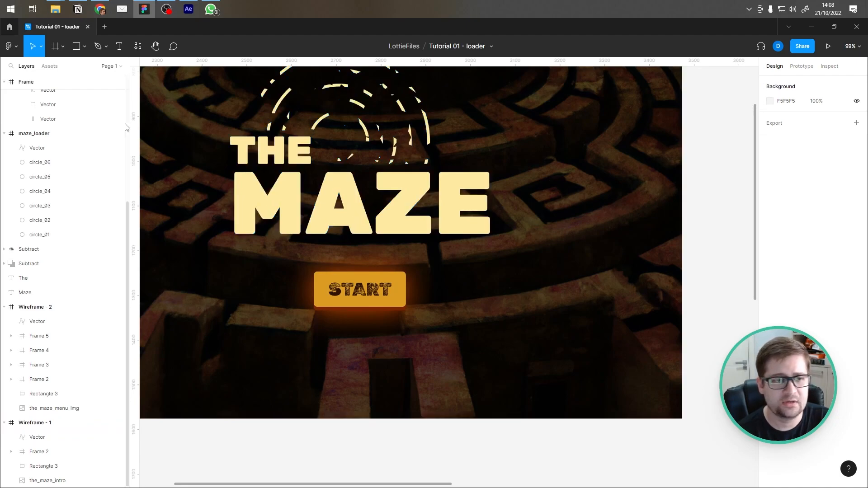
# - Open the LottieFiles Lottie Editor in Chrome and load the maze_loader JSON file from the 001 - loaders folder into it
pyautogui.click(99, 11)
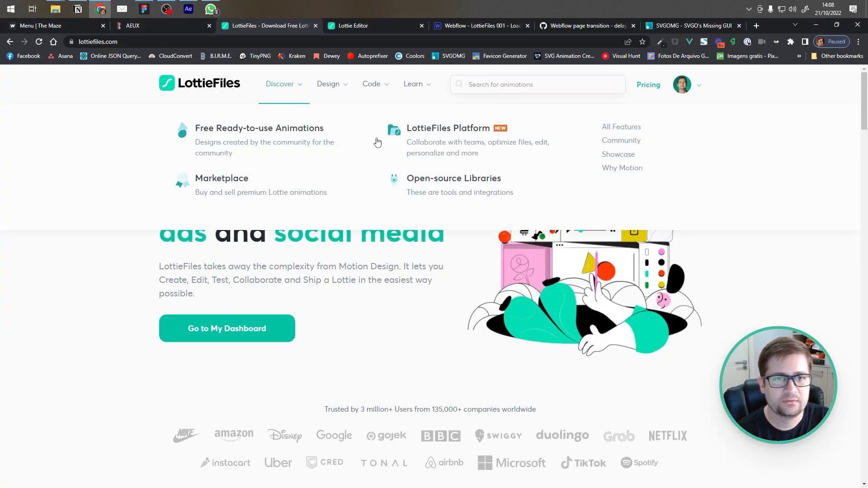
pyautogui.moveTo(351, 27)
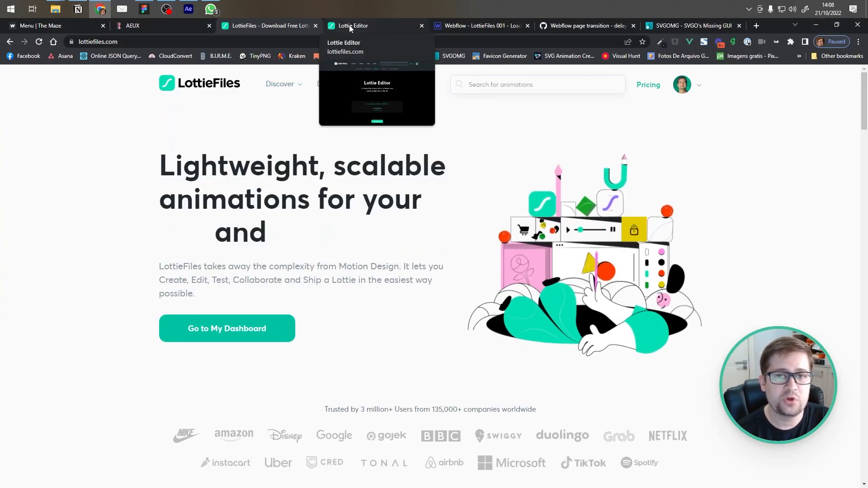
pyautogui.click(354, 25)
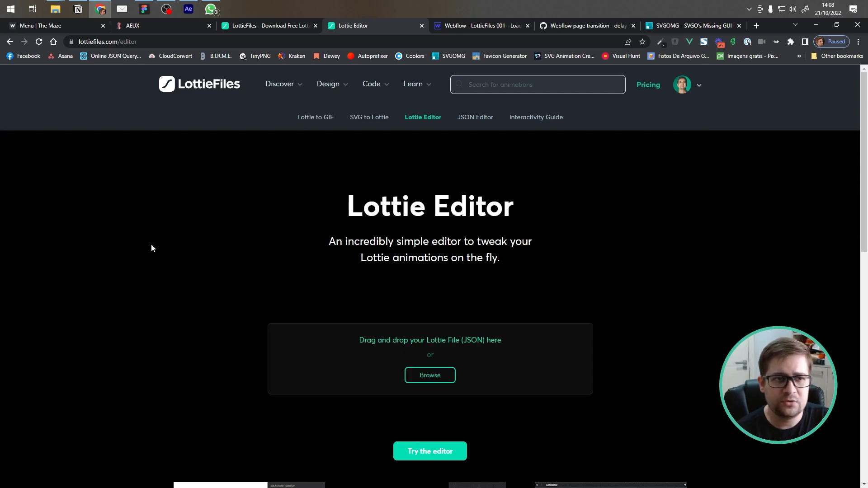
pyautogui.click(61, 14)
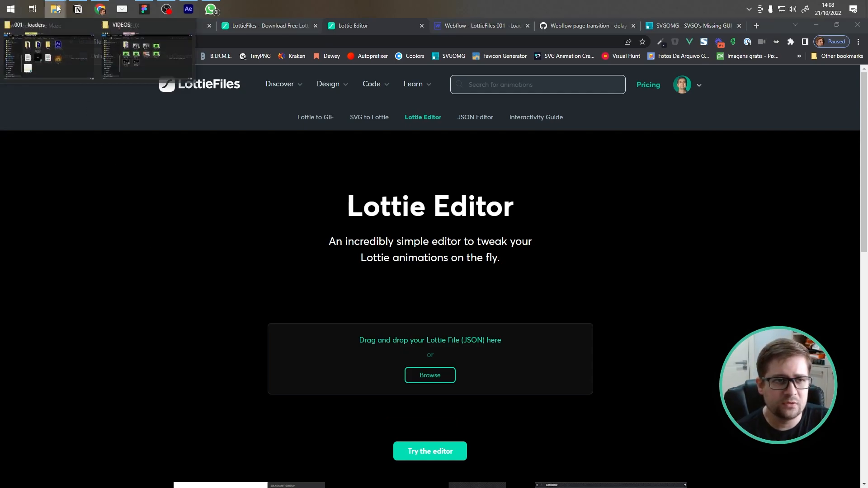
pyautogui.click(66, 65)
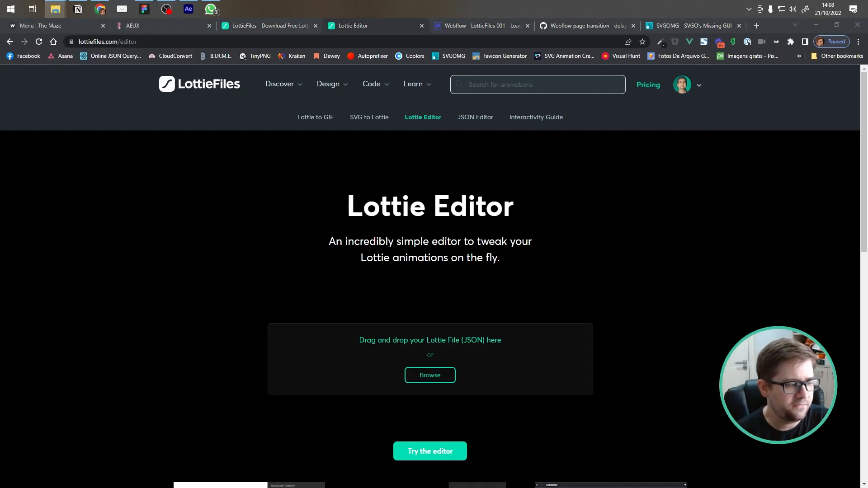
pyautogui.moveTo(352, 308); pyautogui.dragTo(458, 347)
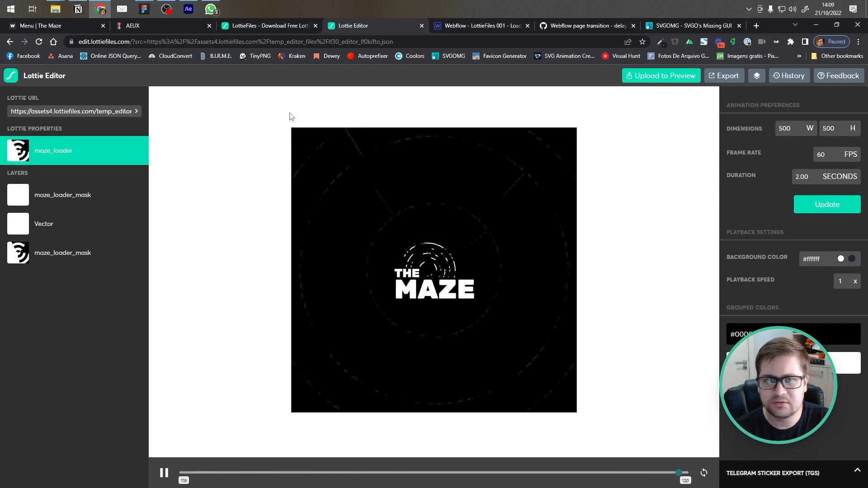
# - Copy the Maze logo's fill colour FFEAA1 from Figma and apply it to the white grouped colour in the Lottie Editor
pyautogui.click(144, 10)
pyautogui.click(281, 117)
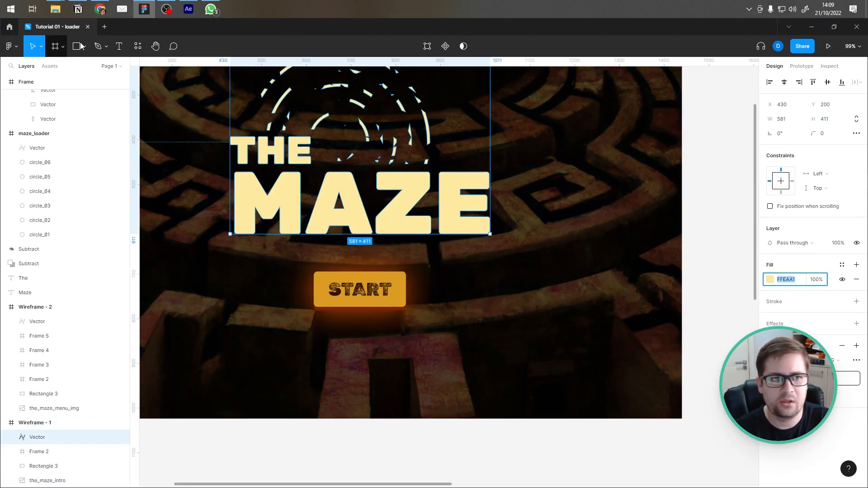
pyautogui.click(100, 9)
pyautogui.click(787, 364)
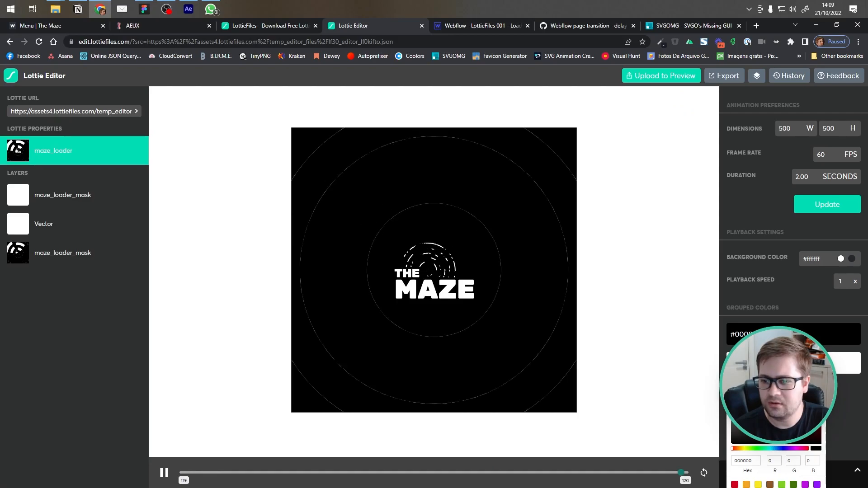
pyautogui.scroll(-1, 787, 367)
pyautogui.hotkey('ctrl', 'v')
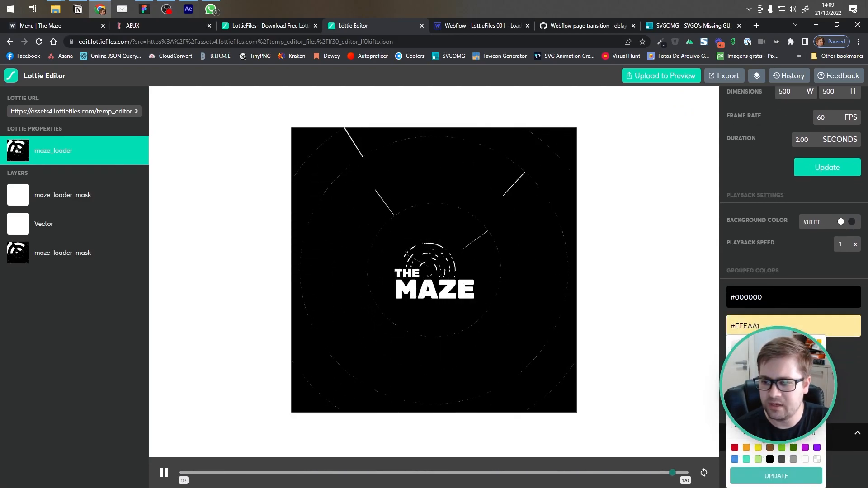
pyautogui.click(773, 478)
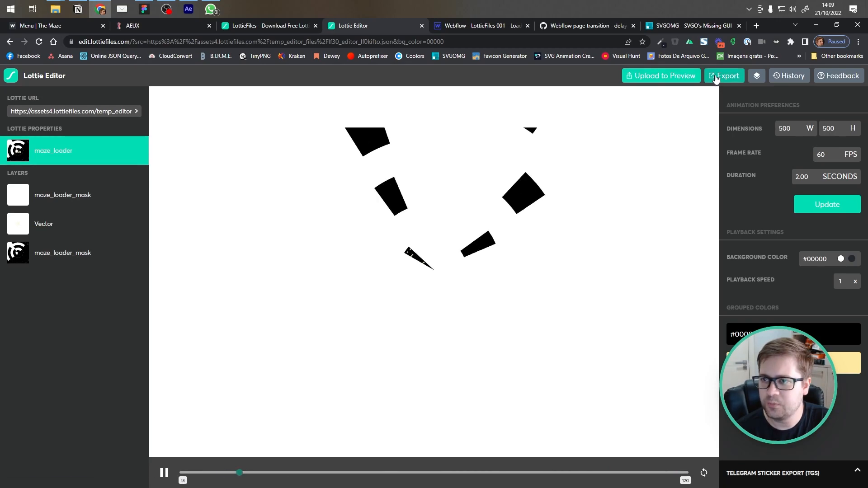
# - Export the recoloured animation as maze_loader_final.json to the 001 - loaders folder
pyautogui.click(721, 76)
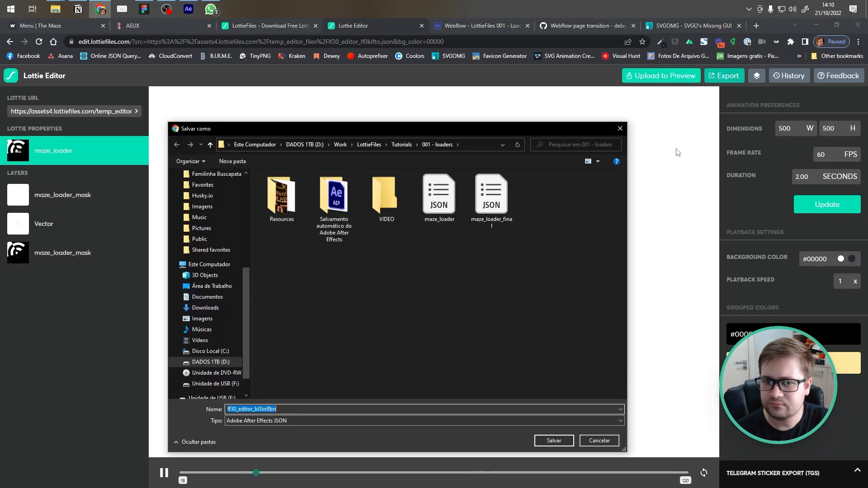
pyautogui.click(555, 441)
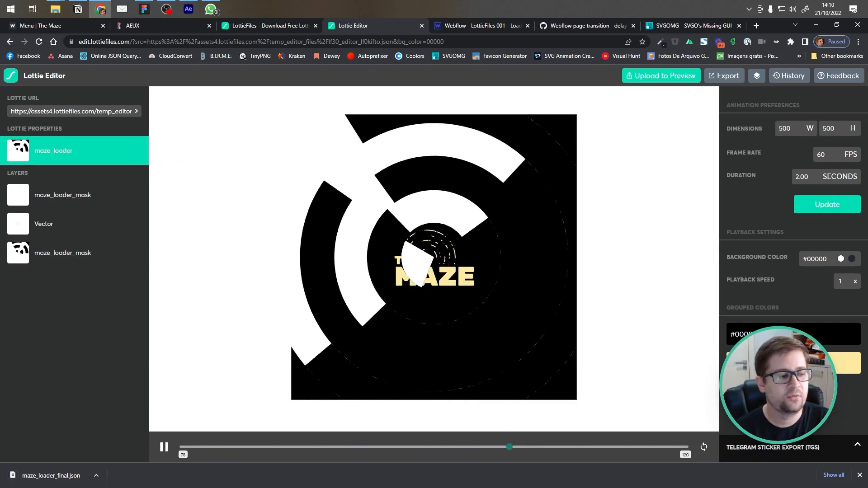
pyautogui.click(166, 9)
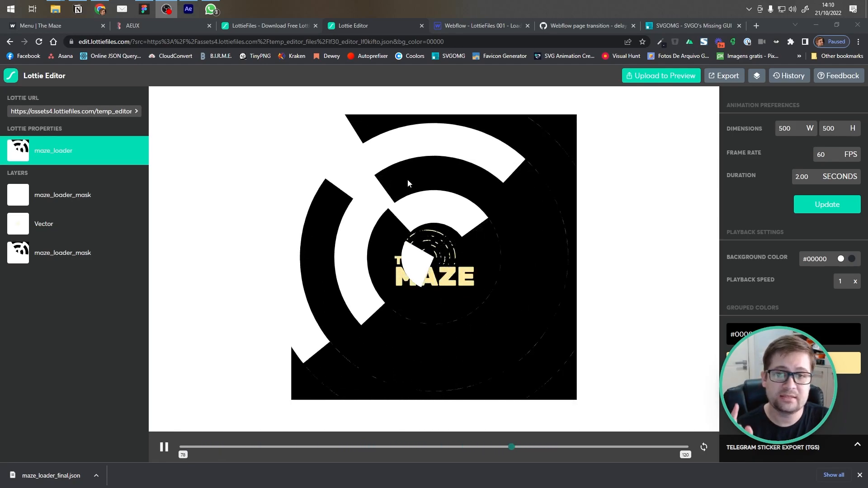
# - Switch to the Webflow loaders project, view the Game menu page, and return to the Home page
pyautogui.click(480, 25)
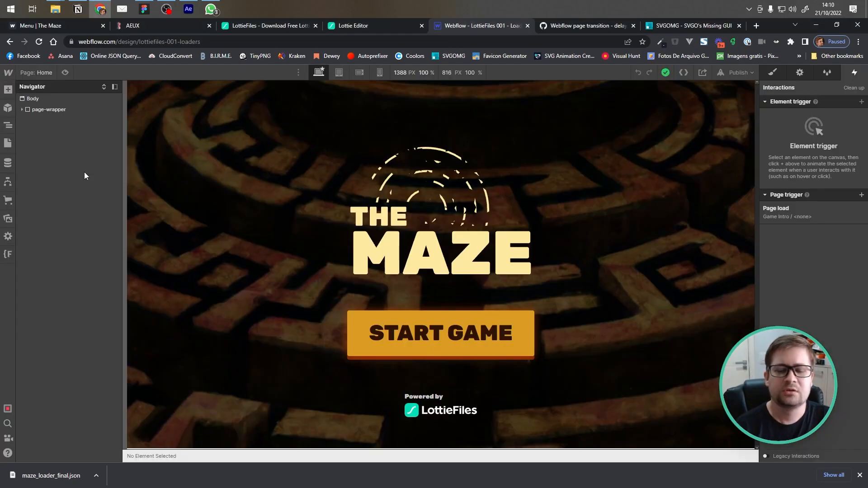
pyautogui.click(860, 475)
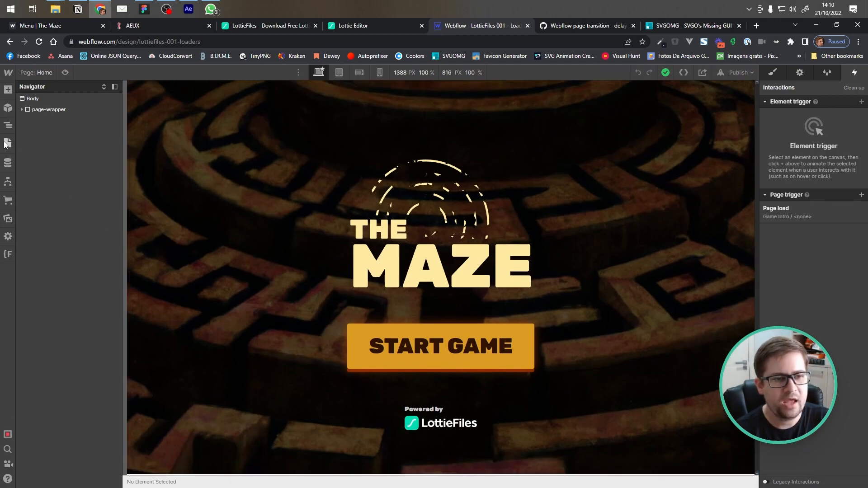
pyautogui.click(7, 143)
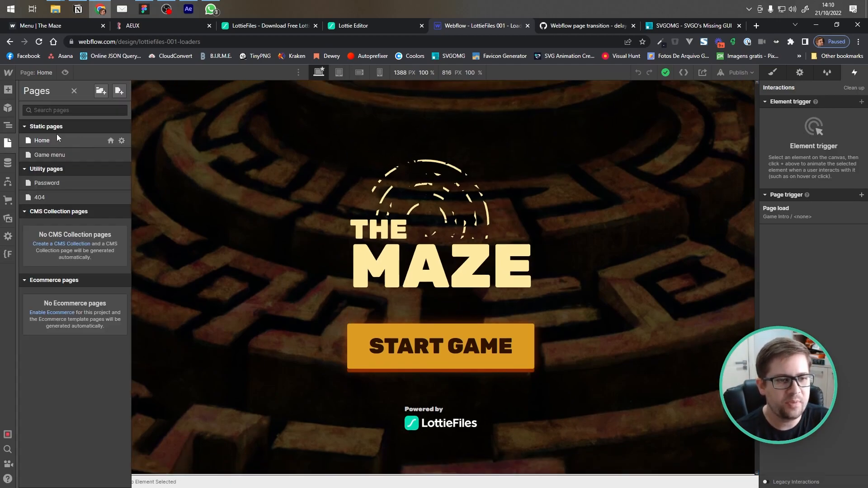
pyautogui.click(61, 157)
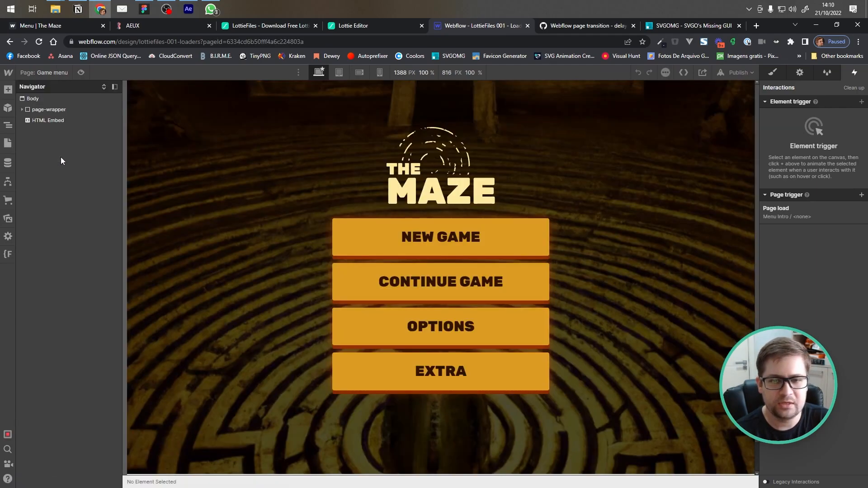
pyautogui.click(8, 143)
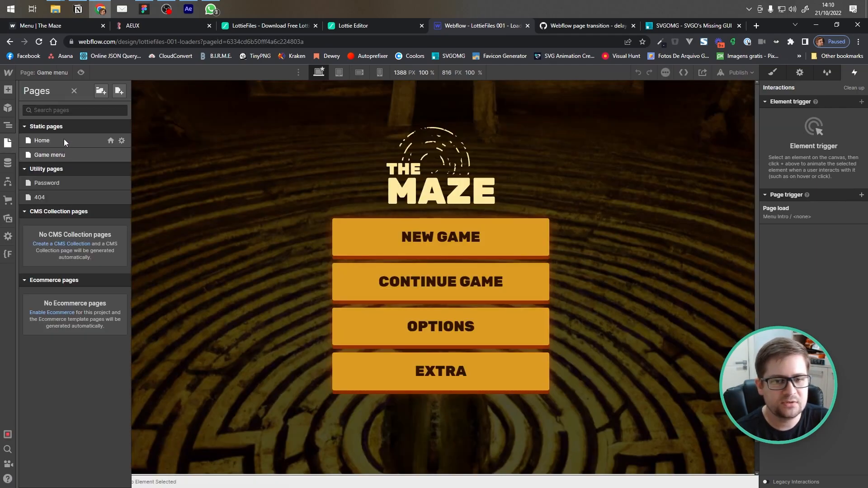
pyautogui.click(64, 141)
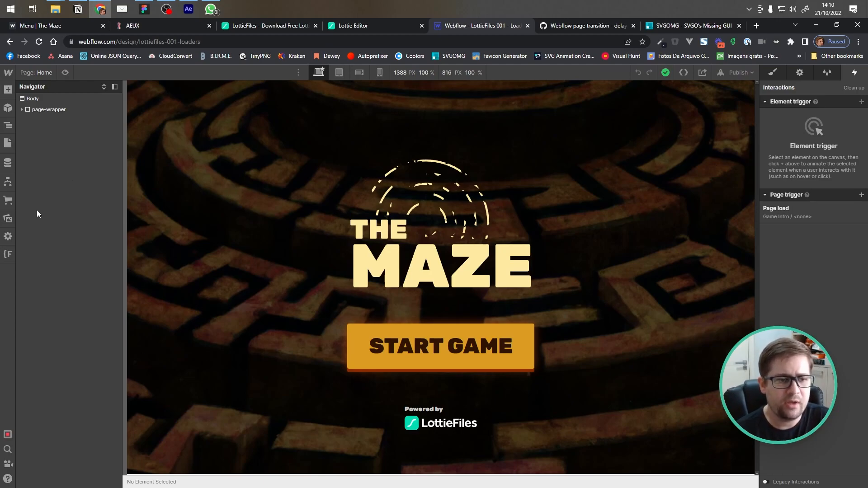
# - Upload maze_loader_final.json from the file explorer to the Webflow project's assets
pyautogui.click(9, 220)
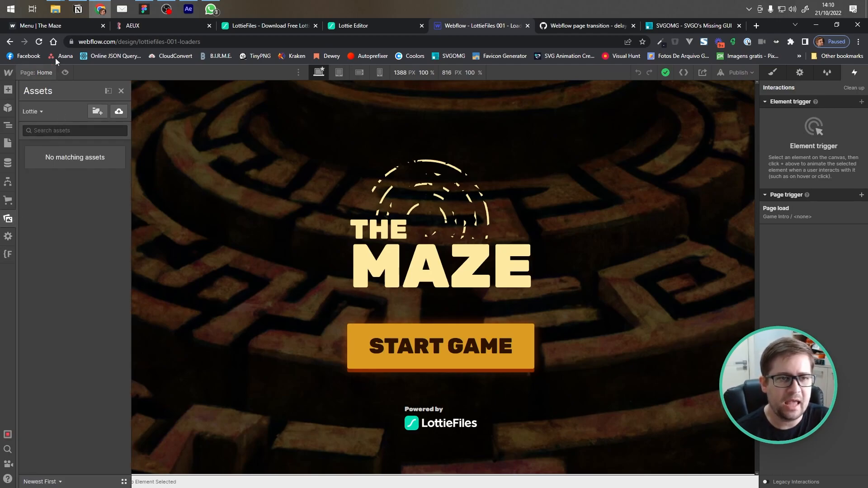
pyautogui.click(56, 10)
pyautogui.click(45, 56)
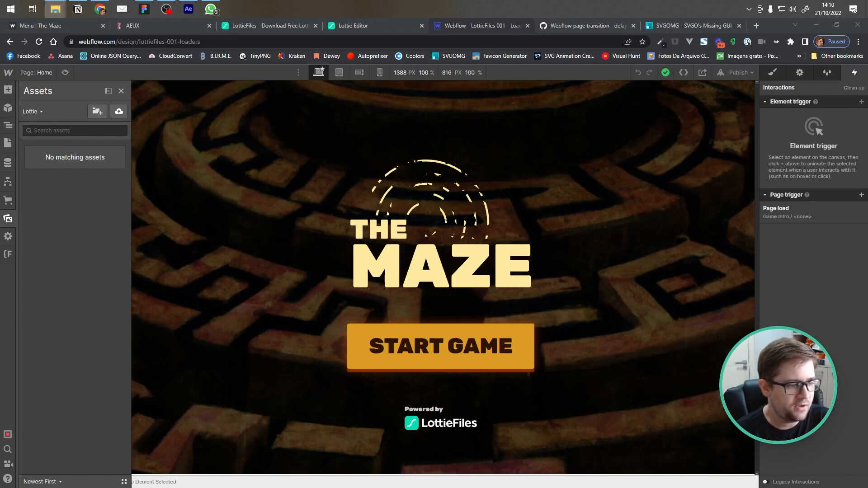
pyautogui.moveTo(5, 132); pyautogui.dragTo(83, 189)
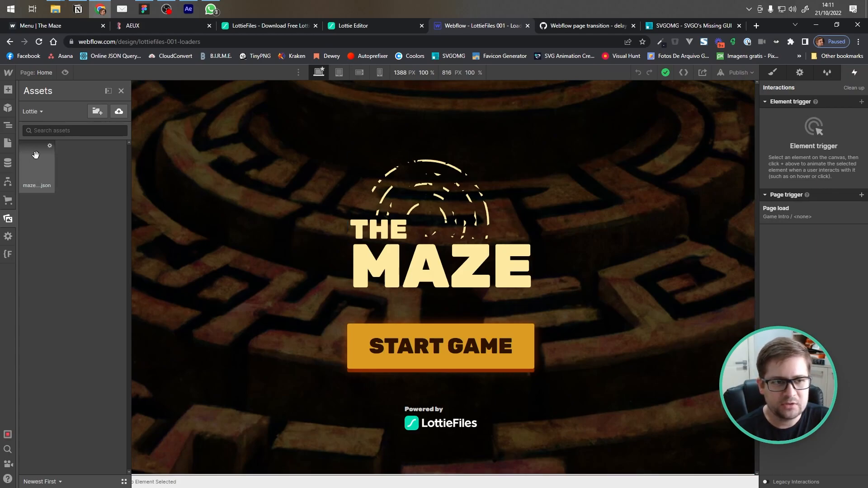
# - Place the maze_loader_final.json animation in Body above page-wrapper and preview the Home page
pyautogui.moveTo(67, 152); pyautogui.dragTo(48, 108)
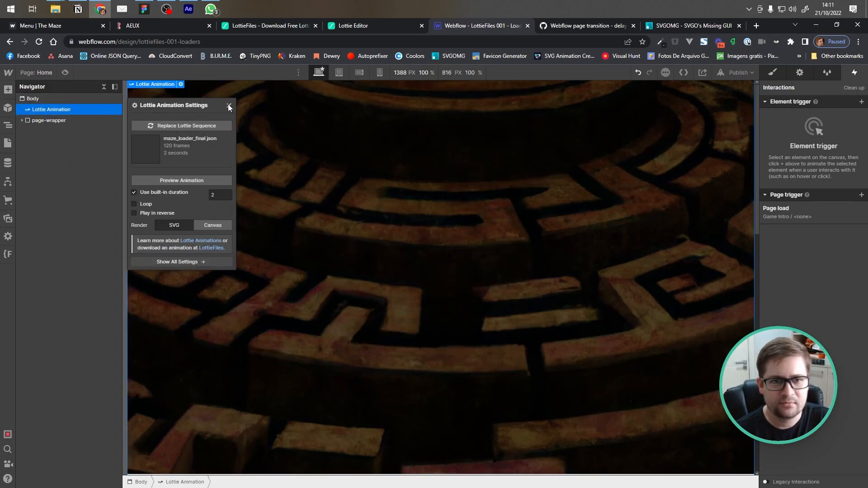
pyautogui.click(229, 105)
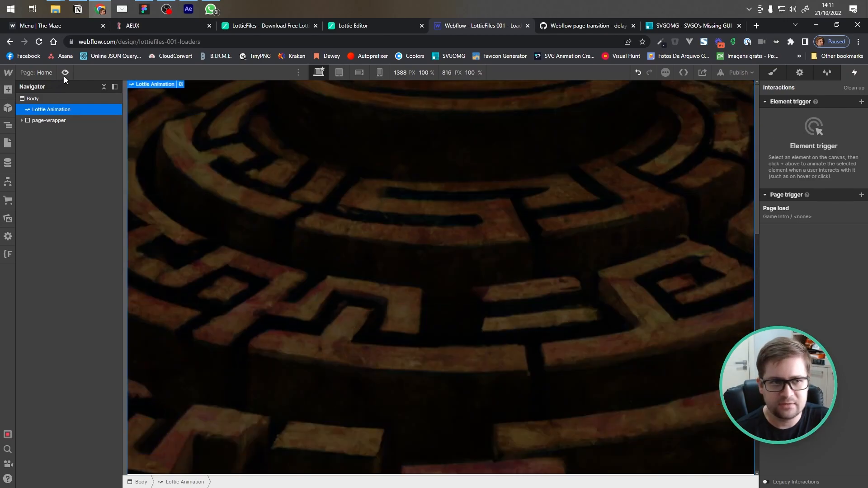
pyautogui.click(64, 77)
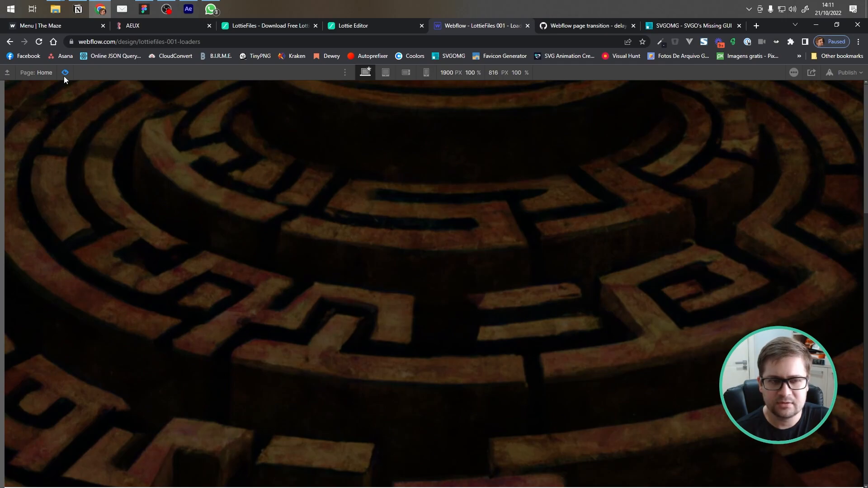
pyautogui.click(64, 73)
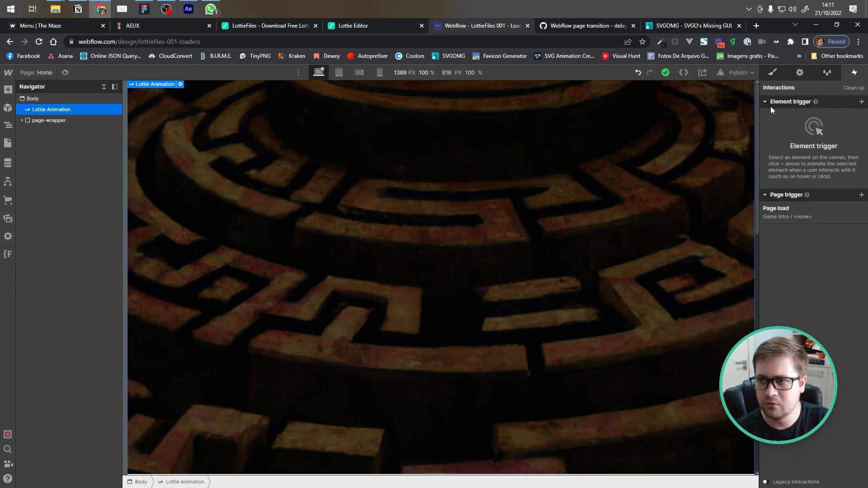
# - Assign the existing loader class to the Lottie animation and check its animation settings
pyautogui.click(773, 73)
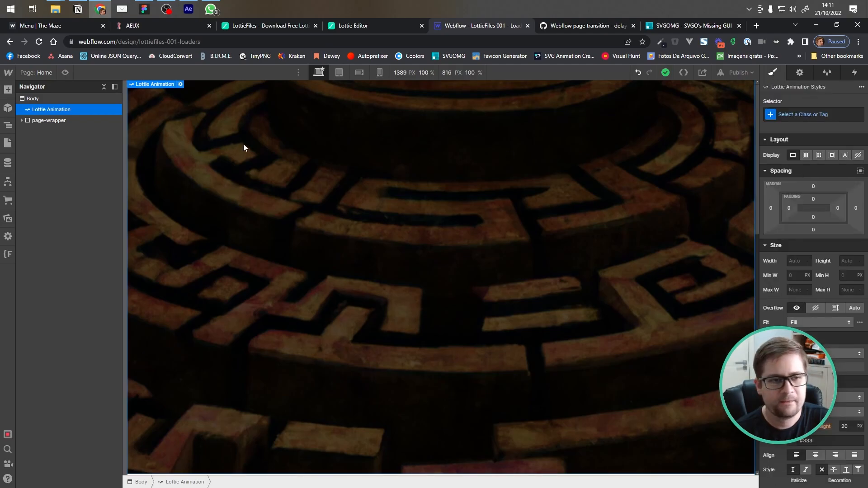
pyautogui.click(796, 114)
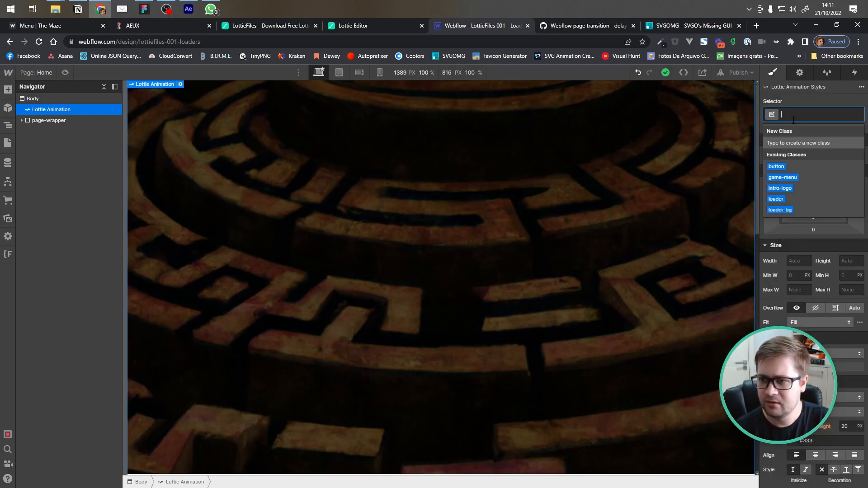
pyautogui.click(789, 198)
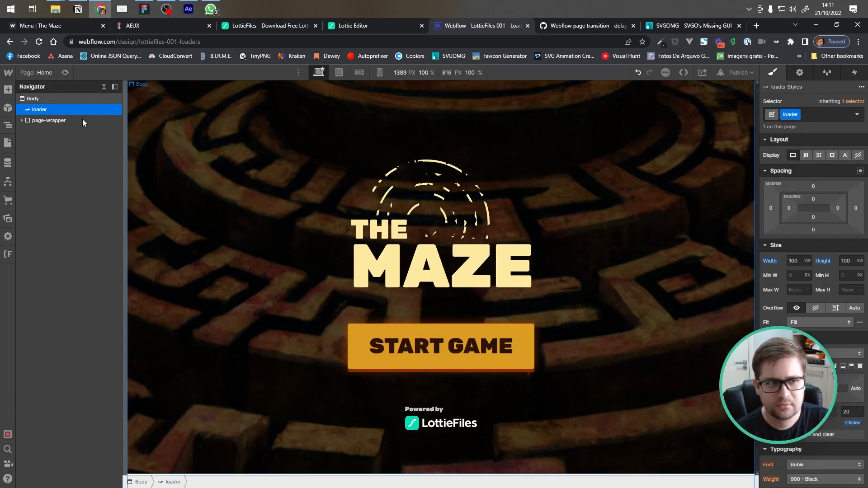
pyautogui.click(798, 74)
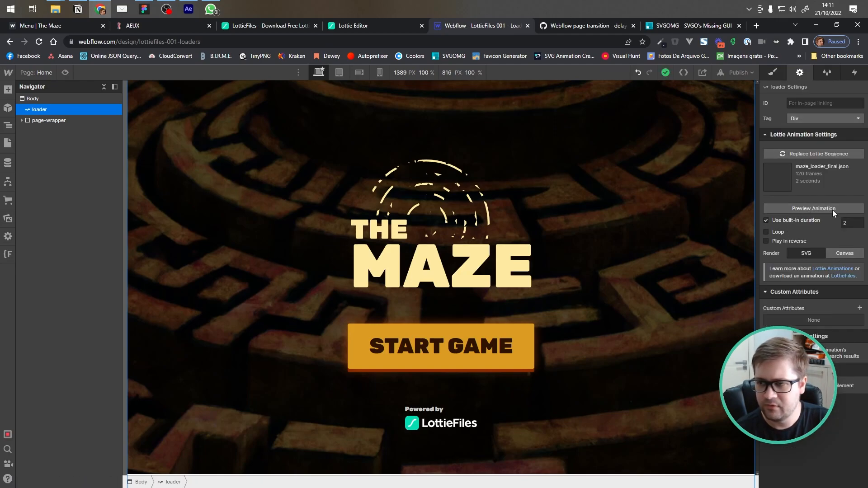
pyautogui.click(772, 74)
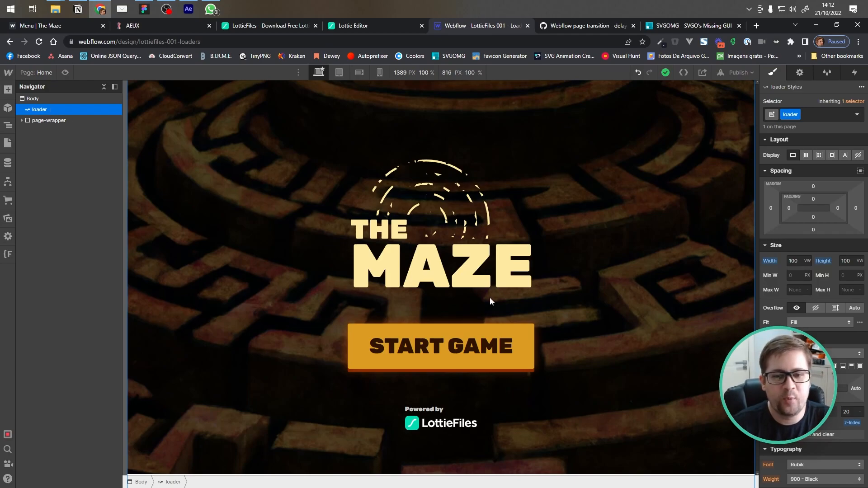
# - Give the Start Game button a mouse click trigger that starts an animation on the first click
pyautogui.click(22, 120)
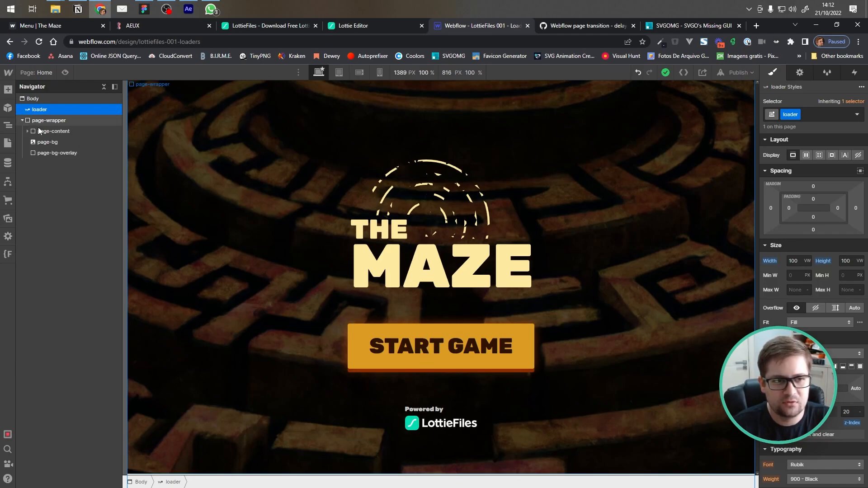
pyautogui.click(28, 131)
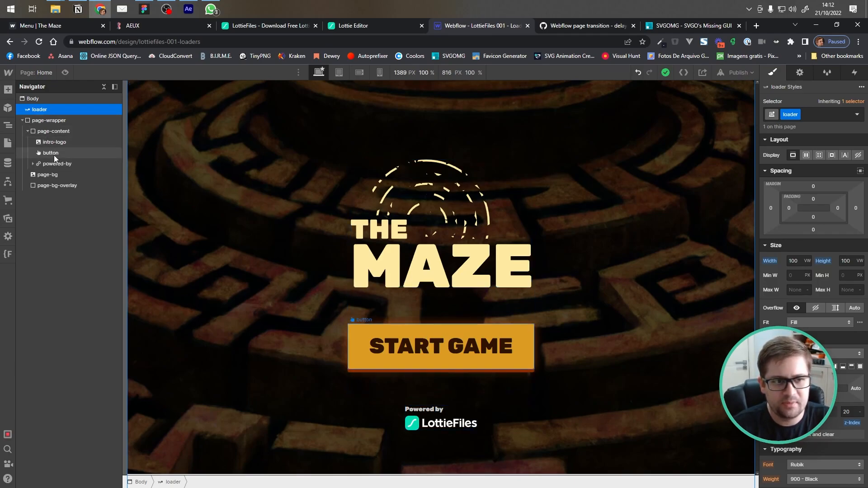
pyautogui.click(53, 154)
pyautogui.click(855, 73)
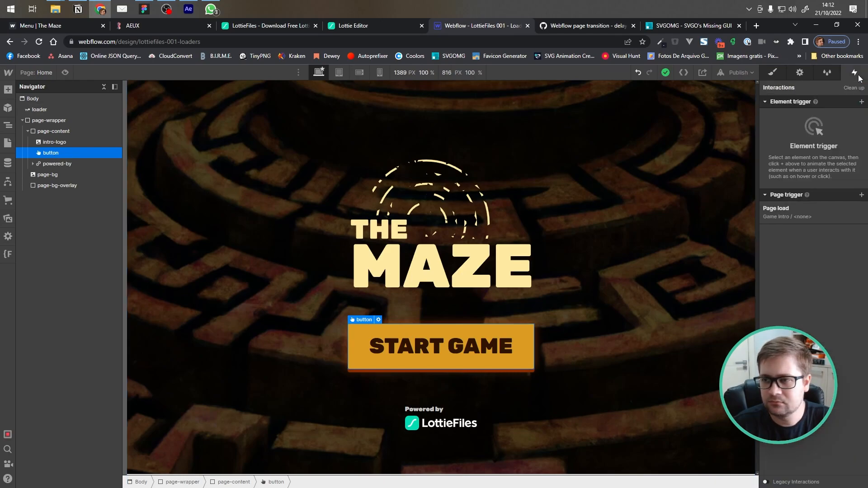
pyautogui.click(861, 102)
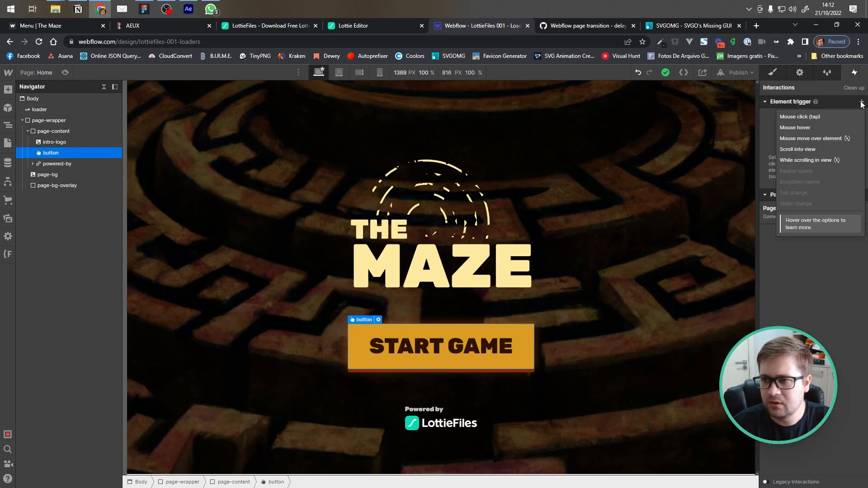
pyautogui.click(824, 116)
pyautogui.click(822, 152)
pyautogui.click(817, 167)
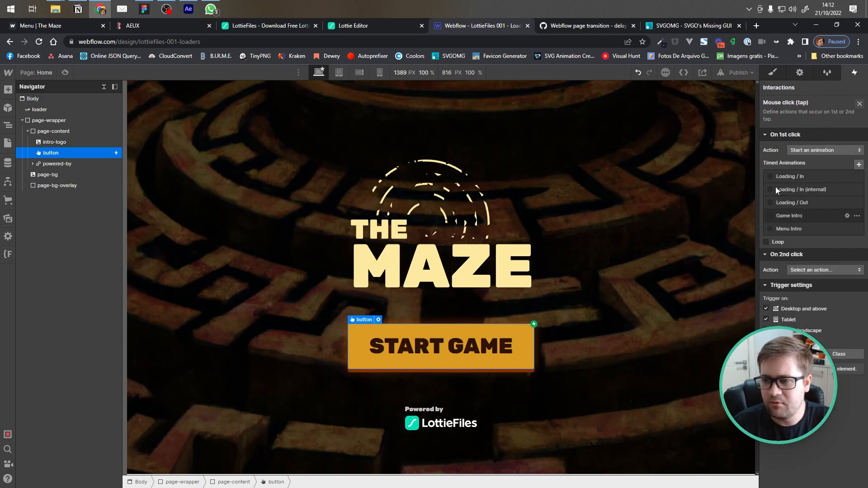
# - Create a timed animation named Load In (Lottie) for the button's first click
pyautogui.click(859, 166)
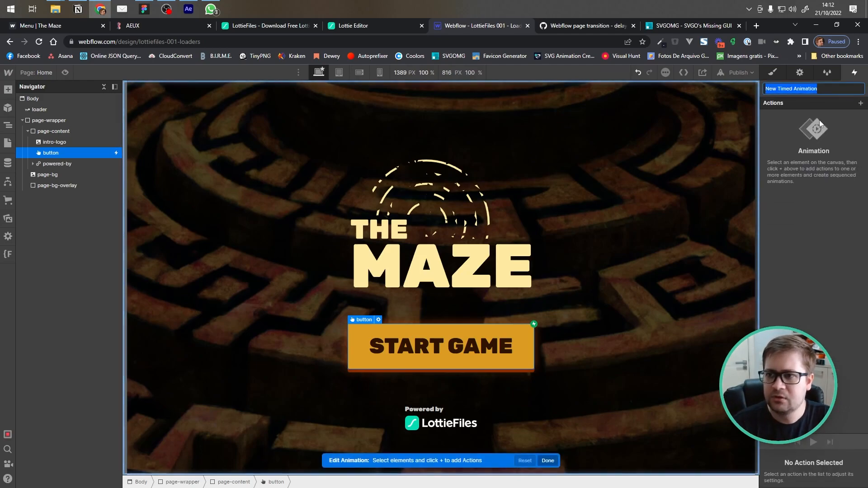
pyautogui.write('Loa')
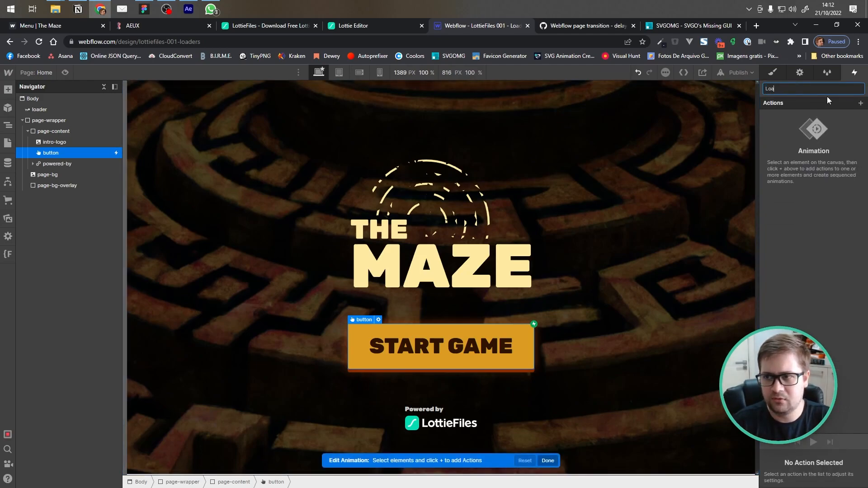
pyautogui.write('d In (Lottie)')
pyautogui.press('Return')
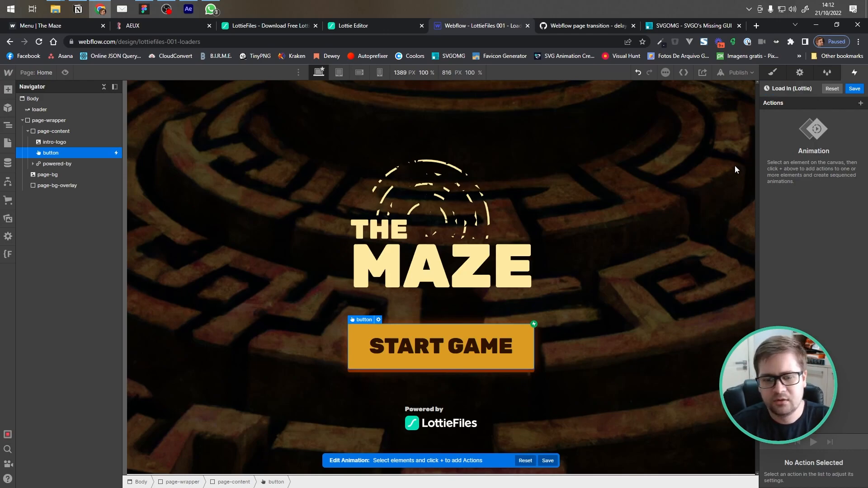
# - Add a Hide/Show action for the loader element with display none, set as its initial state
pyautogui.click(609, 188)
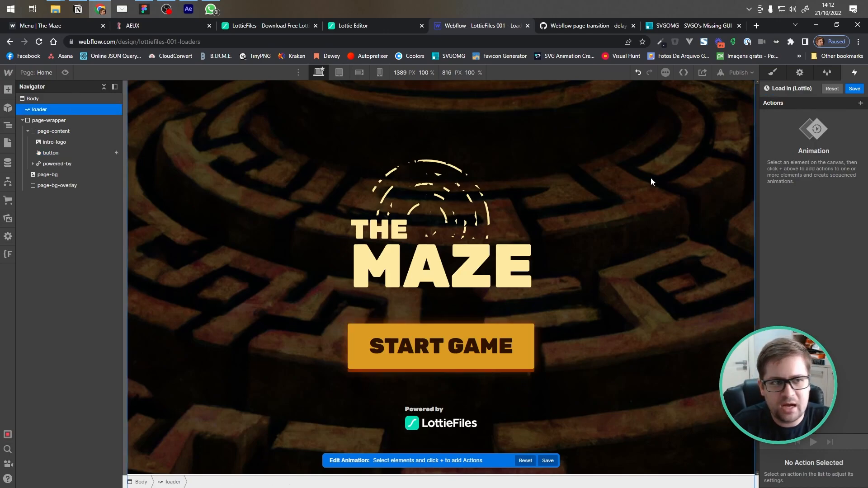
pyautogui.click(861, 103)
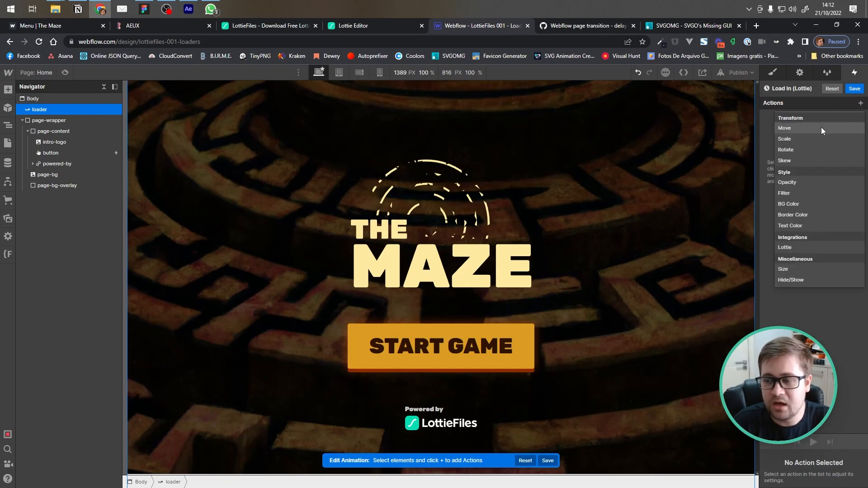
pyautogui.click(808, 279)
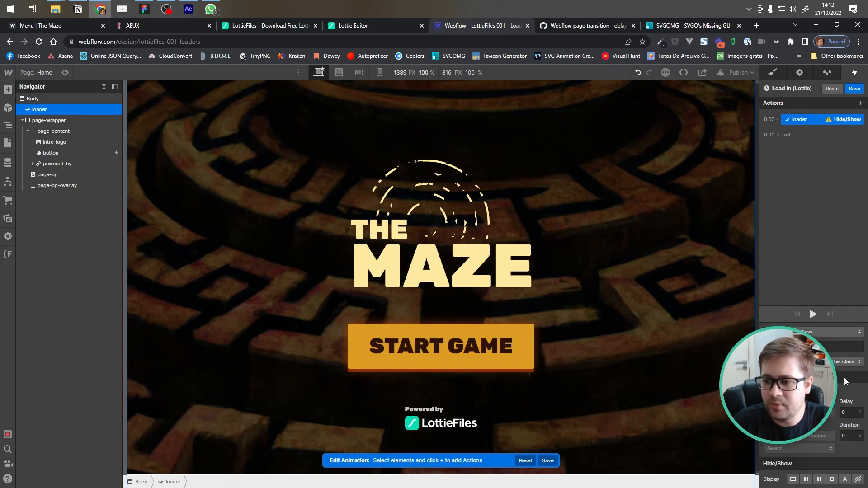
pyautogui.click(859, 480)
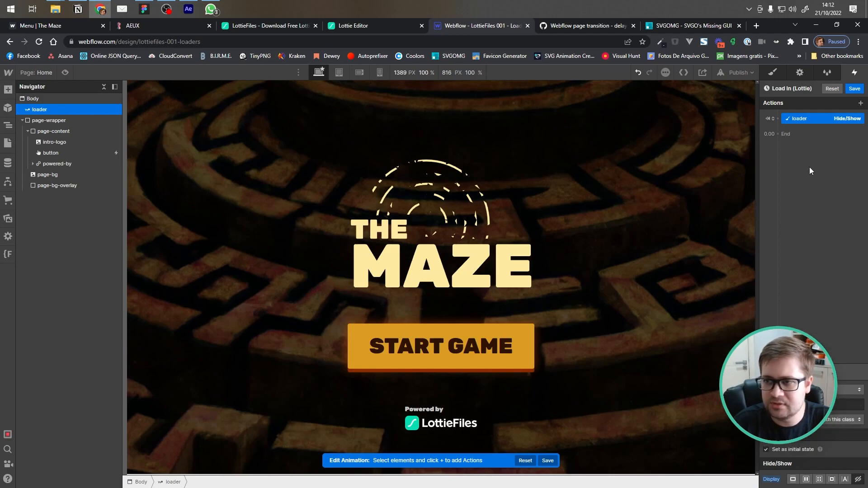
# - Append a second Hide/Show action for the loader with display block
pyautogui.click(803, 135)
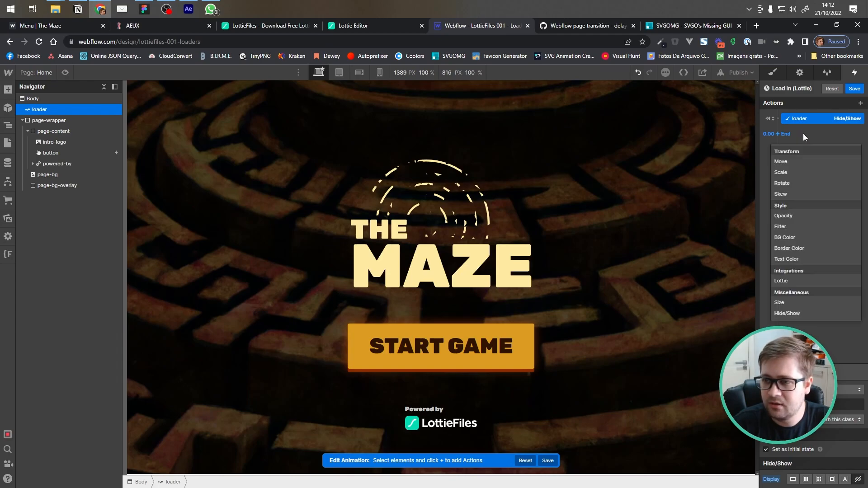
pyautogui.click(808, 312)
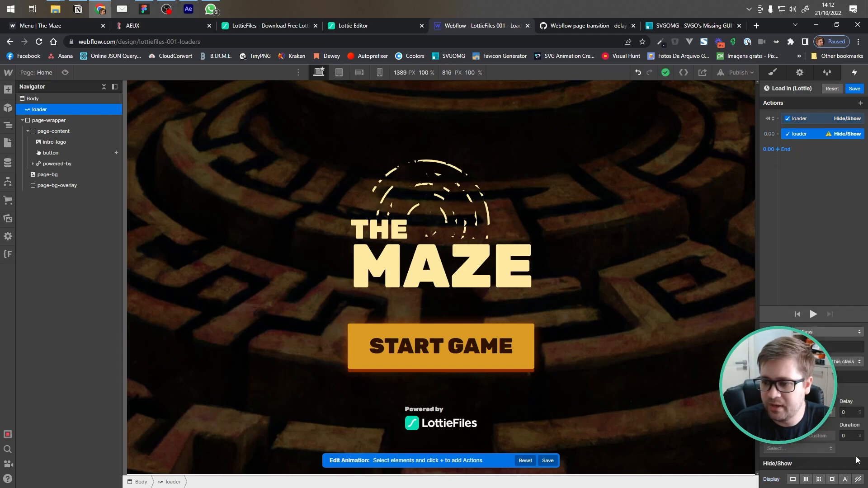
pyautogui.click(794, 480)
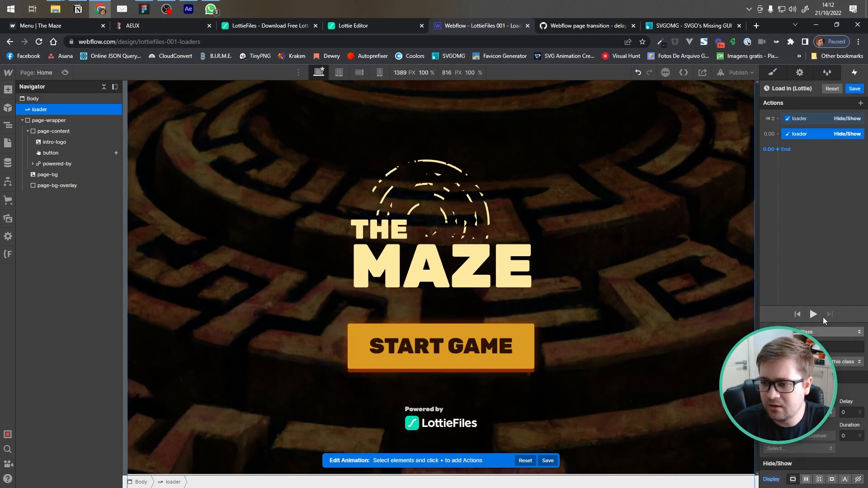
# - Add a Lottie action for the loader at 0% and group it with the initial-state Hide/Show action
pyautogui.click(779, 135)
pyautogui.click(793, 146)
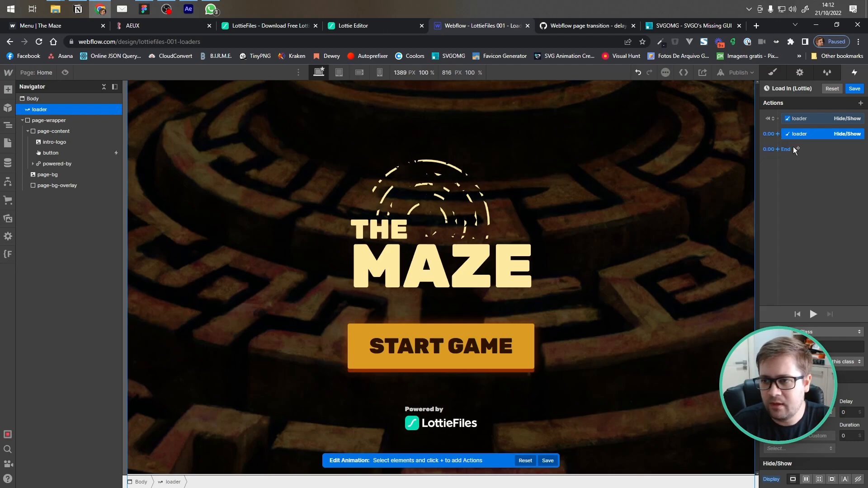
pyautogui.click(793, 147)
pyautogui.click(785, 297)
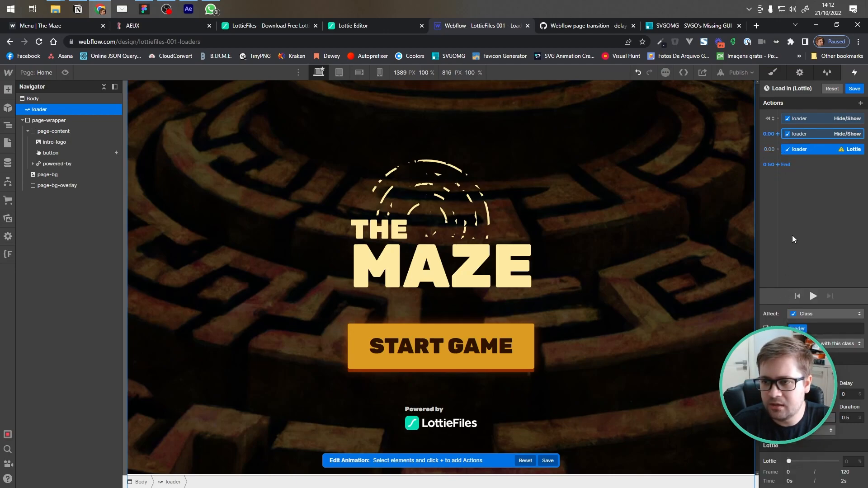
pyautogui.click(789, 461)
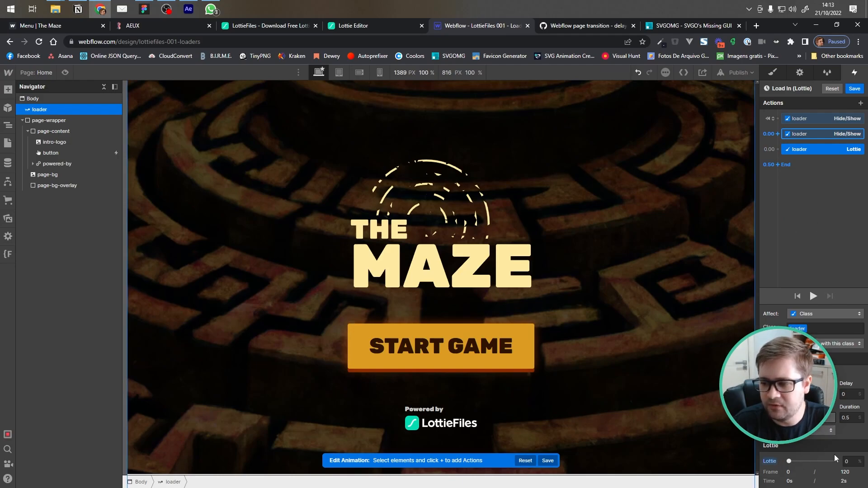
pyautogui.click(846, 417)
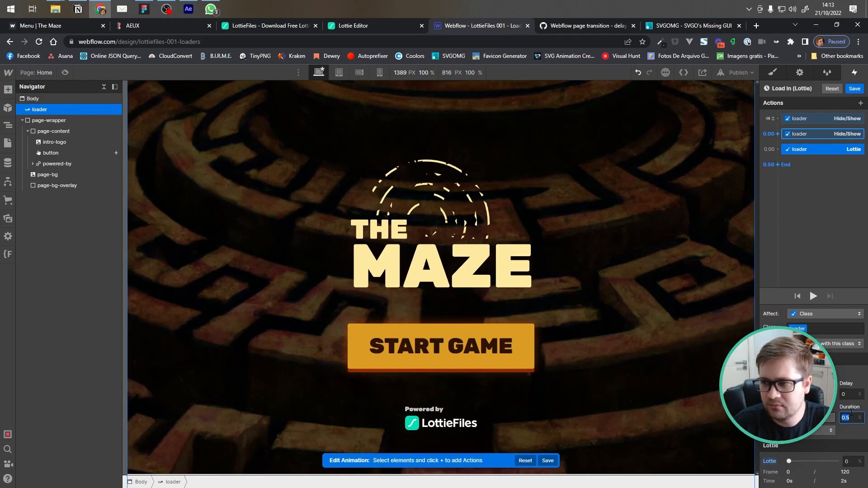
pyautogui.moveTo(813, 150); pyautogui.dragTo(811, 115)
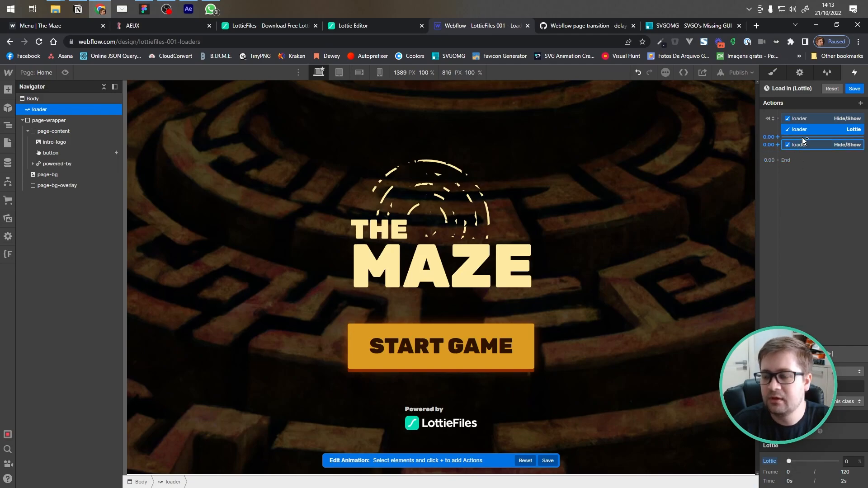
# - Append a Lottie action for the loader with a 2-second duration and a 99% end position, and save the animation
pyautogui.click(807, 159)
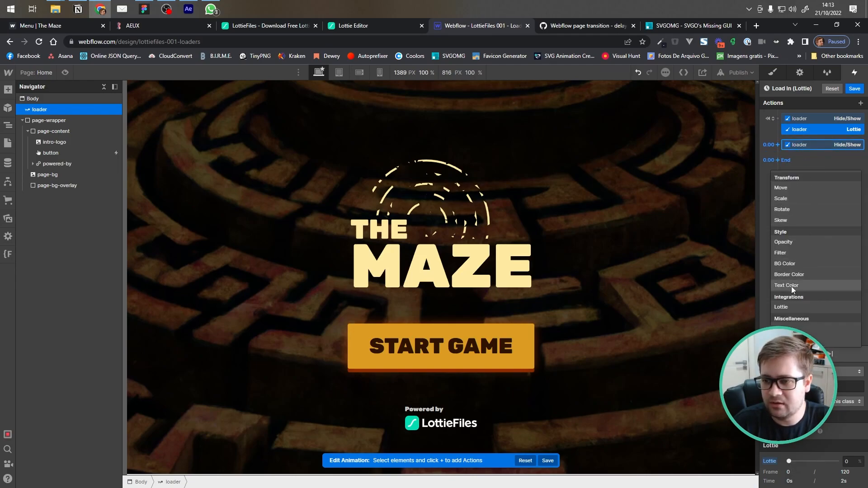
pyautogui.click(792, 306)
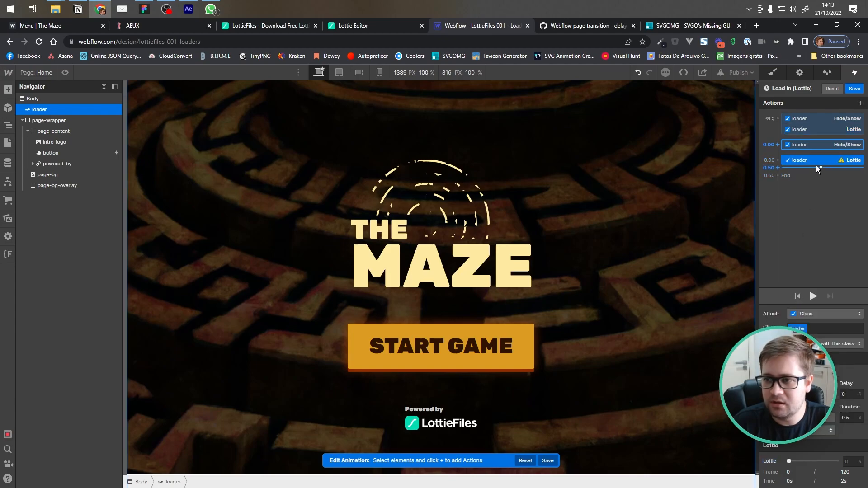
pyautogui.click(848, 418)
pyautogui.write('2')
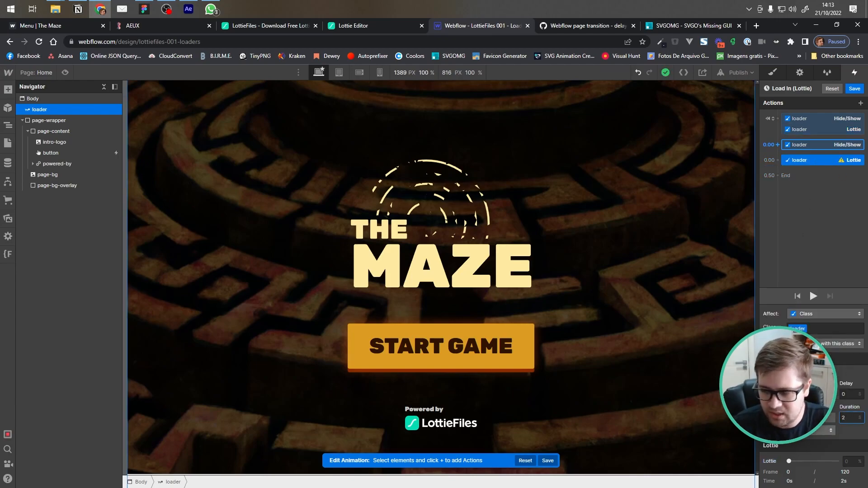
pyautogui.click(844, 461)
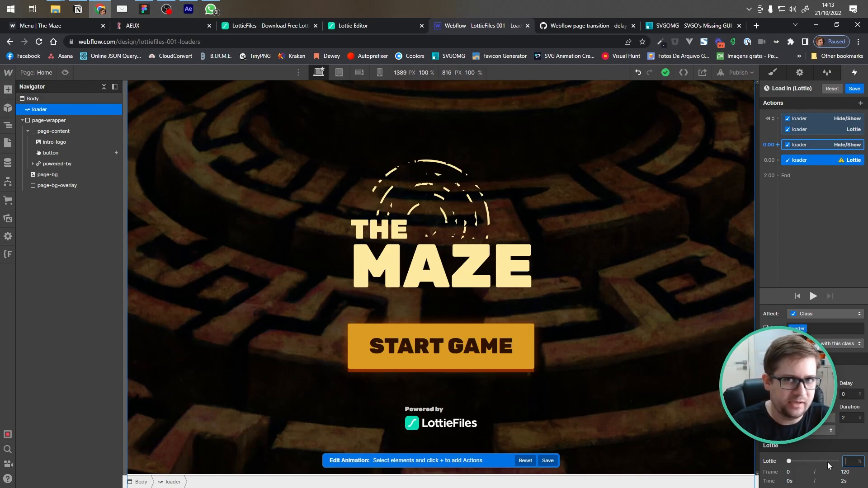
pyautogui.write('99')
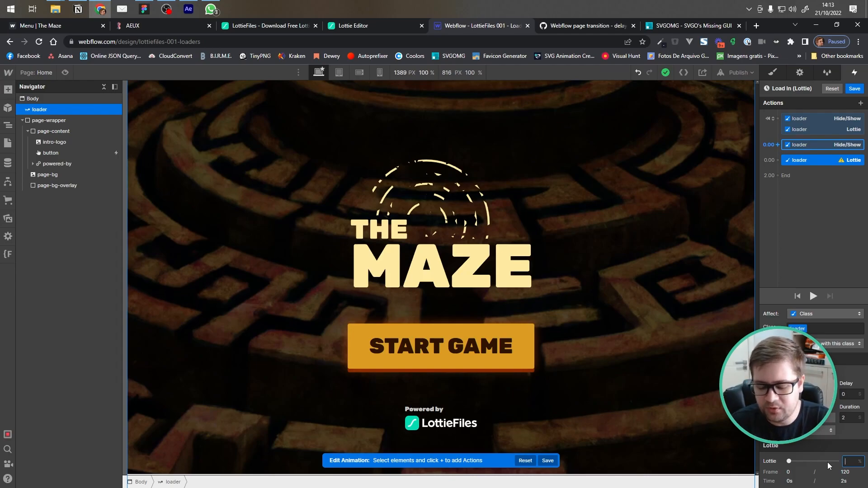
pyautogui.press('Return')
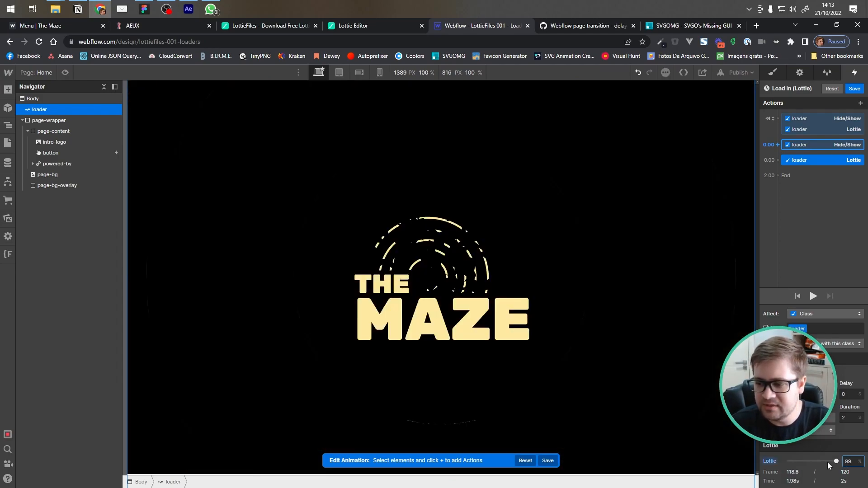
pyautogui.click(548, 461)
# - Preview the Load In (Lottie) animation in the click trigger, and test the Start Game button in page preview
pyautogui.click(808, 271)
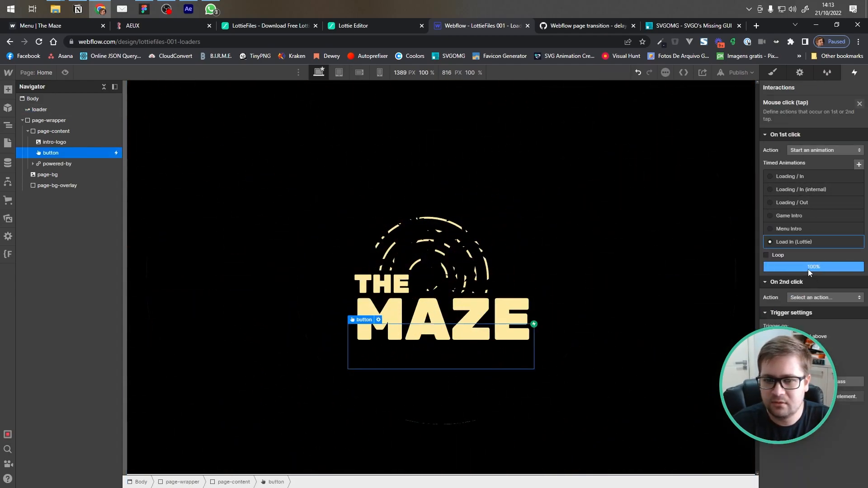
pyautogui.click(808, 267)
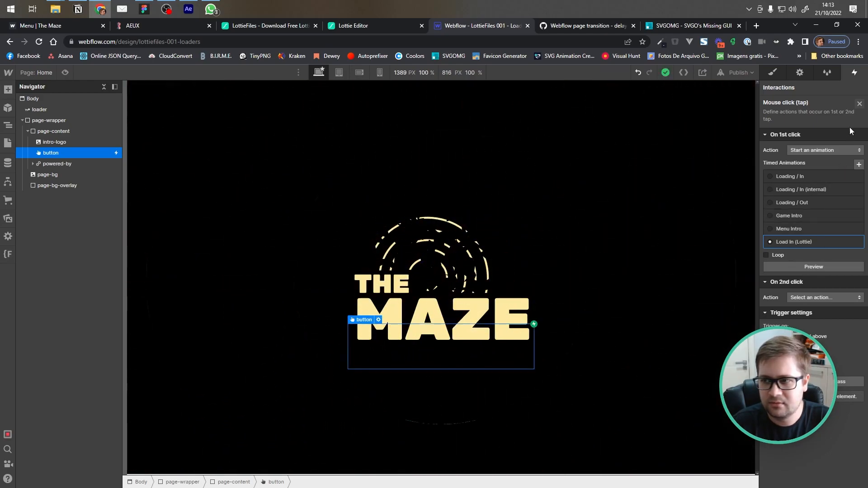
pyautogui.click(860, 105)
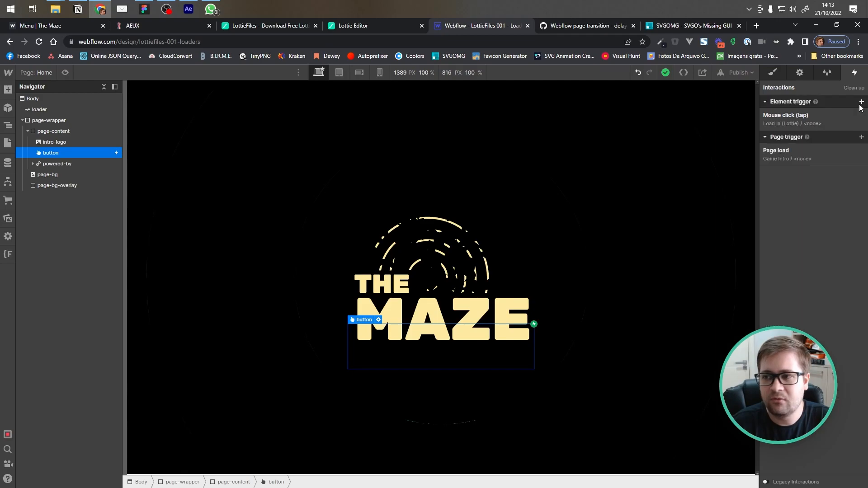
pyautogui.click(65, 72)
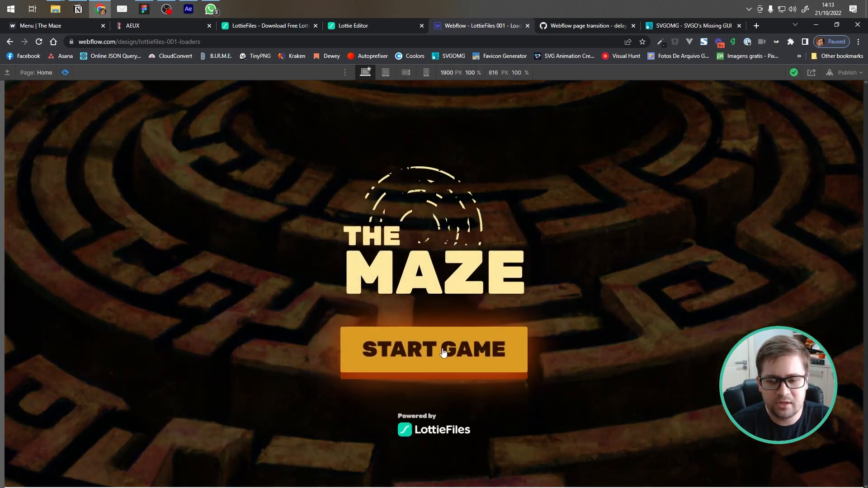
pyautogui.click(442, 351)
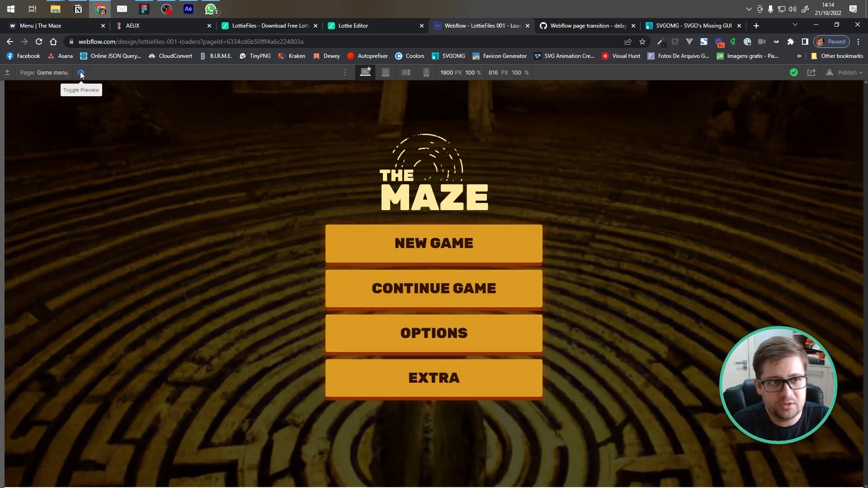
# - Leave the page preview and return to editing the Home page
pyautogui.click(81, 72)
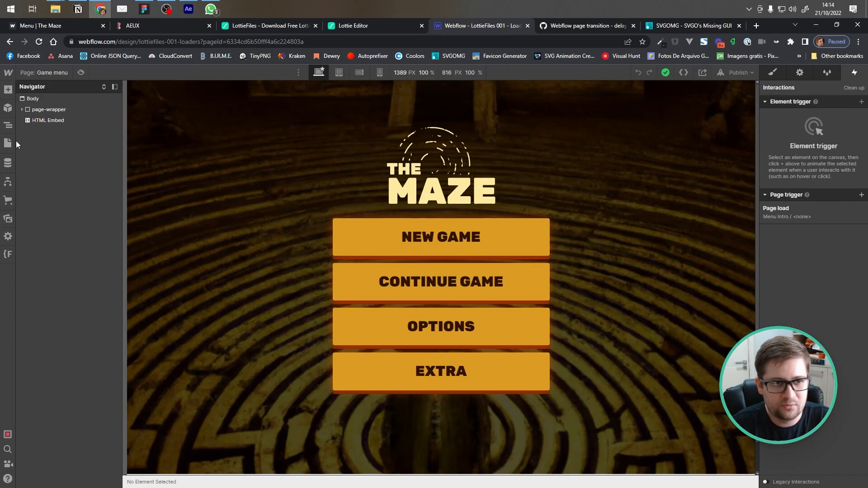
pyautogui.click(9, 143)
pyautogui.click(58, 140)
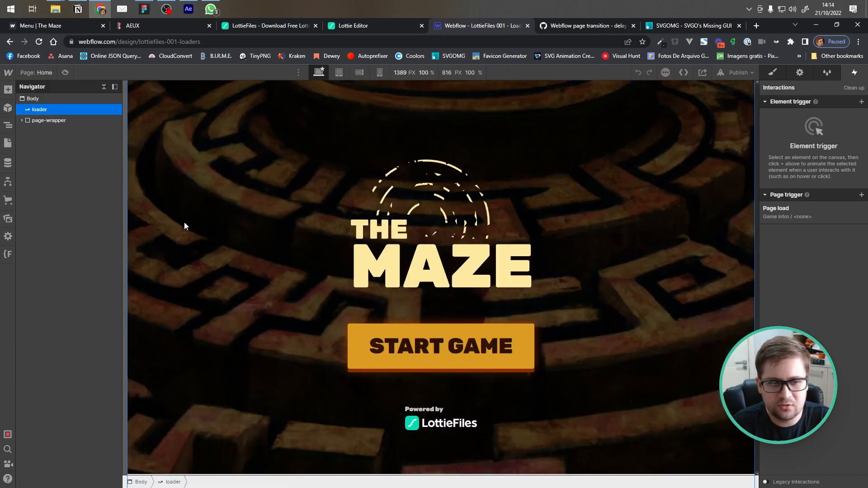
# - Change the Start Game button's link type to URL, leaving the address empty
pyautogui.click(22, 120)
pyautogui.click(28, 132)
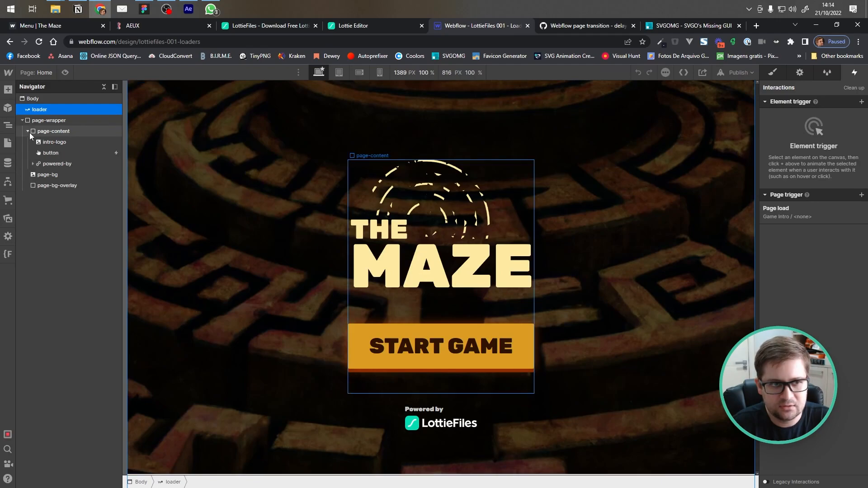
pyautogui.click(49, 153)
pyautogui.click(773, 73)
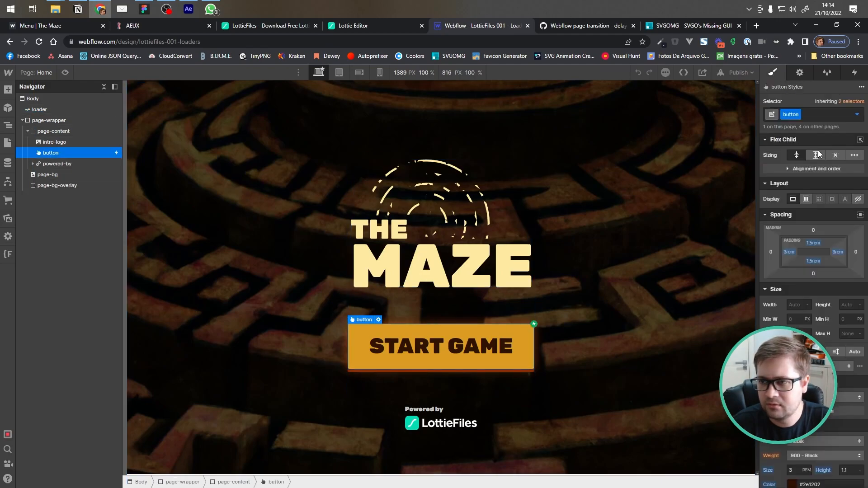
pyautogui.click(800, 73)
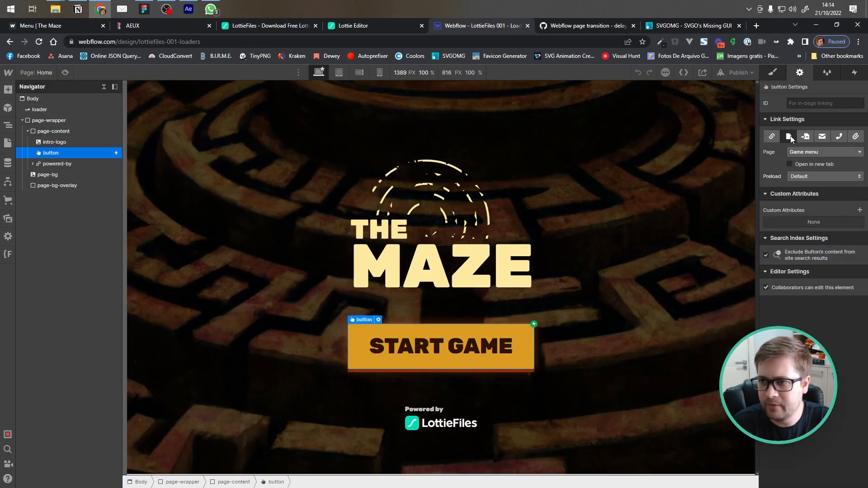
pyautogui.click(773, 137)
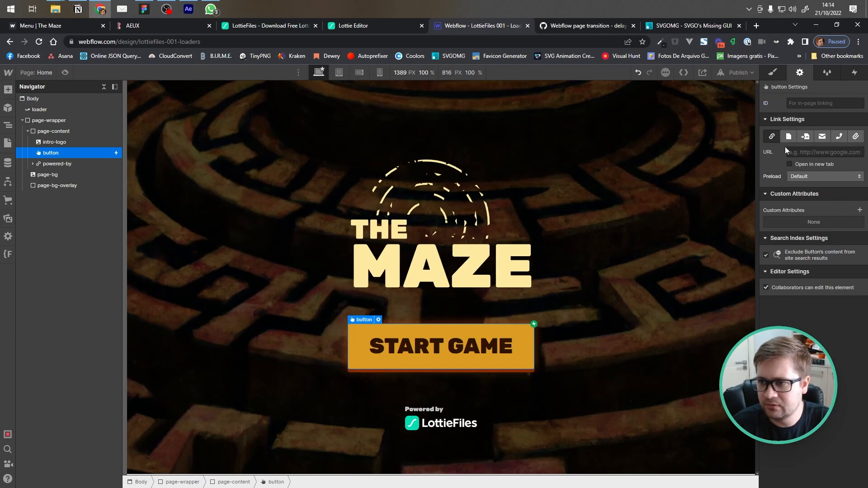
# - Test the Start Game button's loader animation in the Home page preview and return to editing
pyautogui.click(8, 144)
pyautogui.click(65, 73)
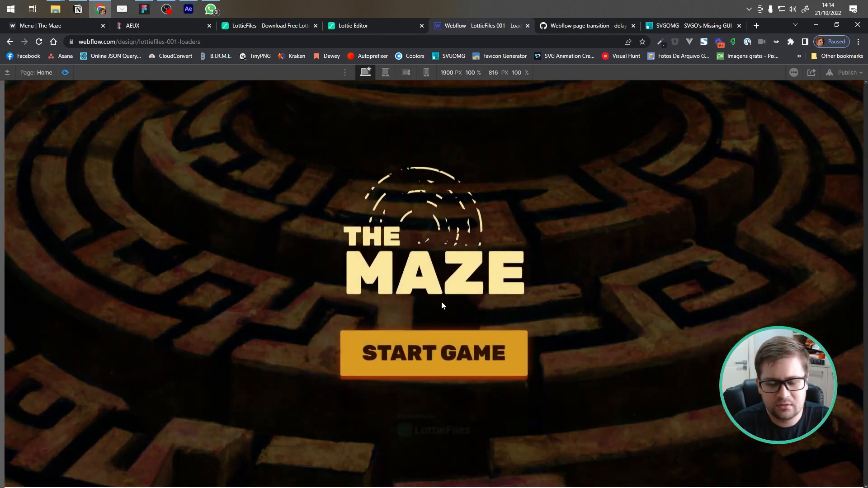
pyautogui.click(428, 349)
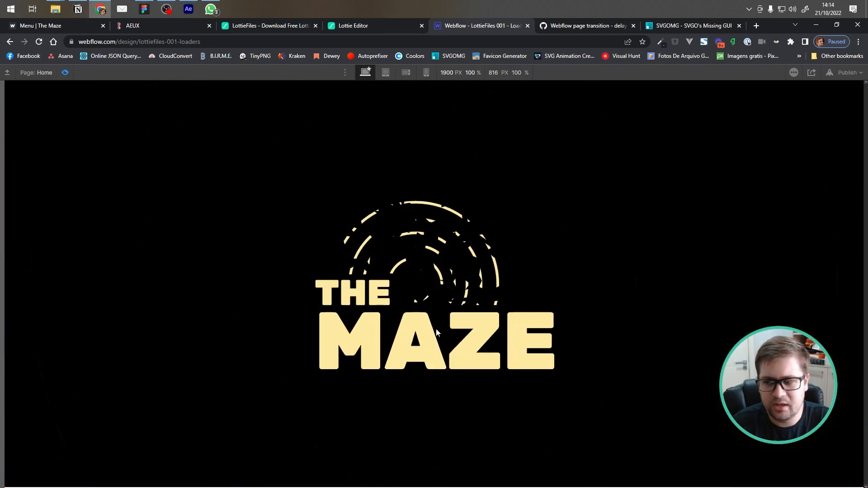
pyautogui.click(65, 72)
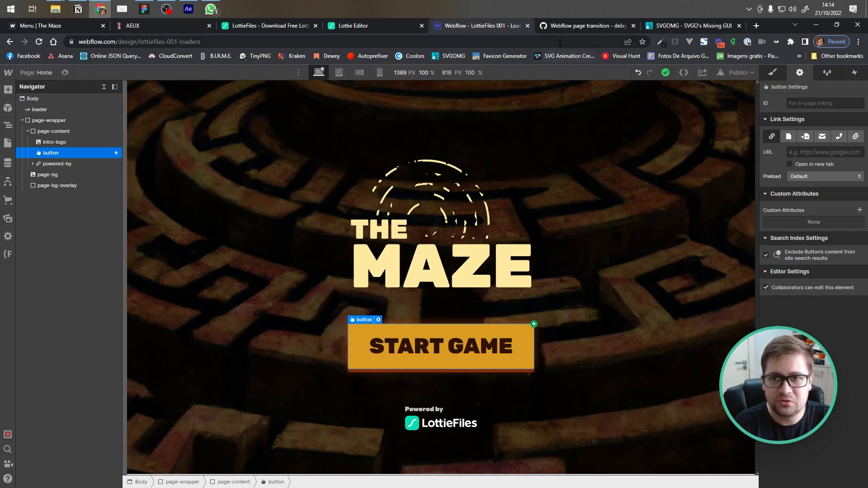
# - Switch to the GitHub Gist with webflow.html and examine the script's link click handler, href constant and origin check
pyautogui.click(556, 26)
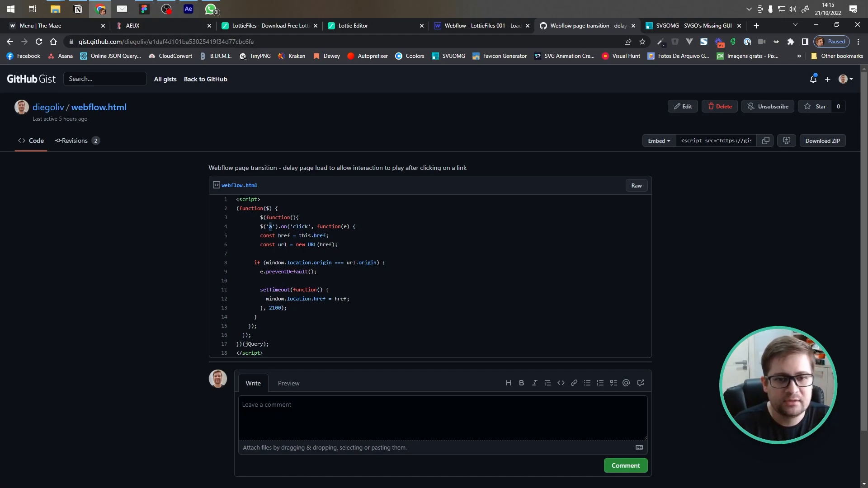
pyautogui.doubleClick(300, 226)
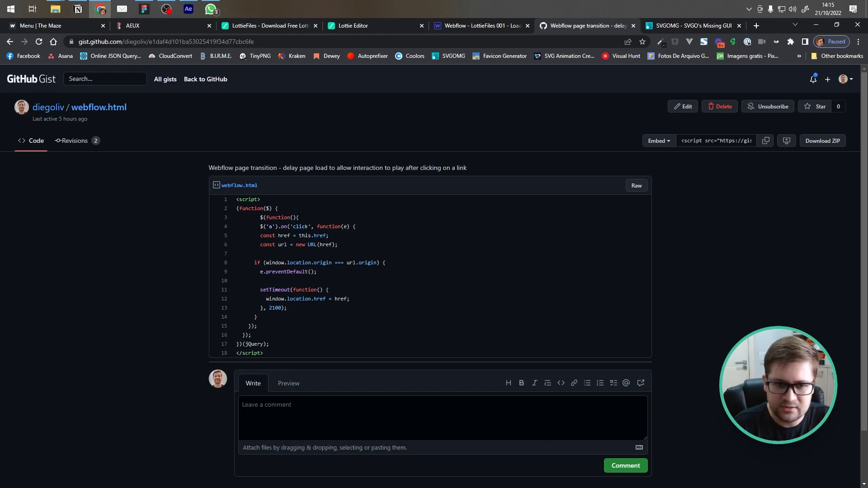
pyautogui.doubleClick(271, 226)
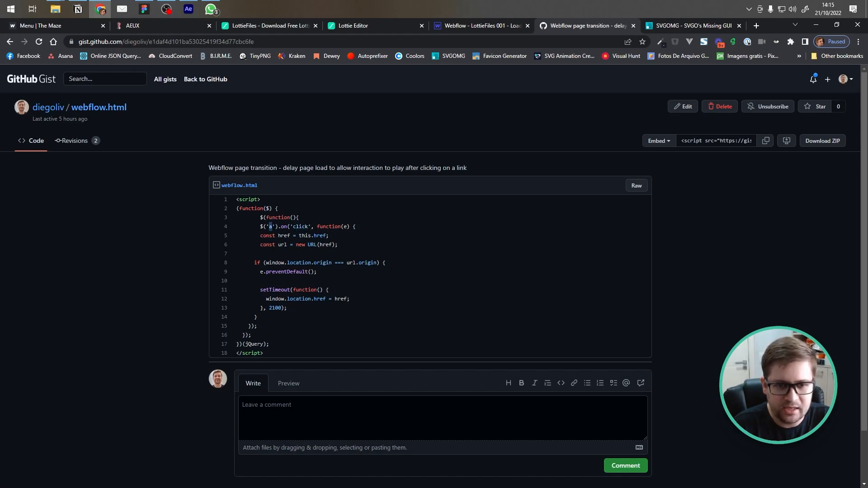
pyautogui.doubleClick(320, 235)
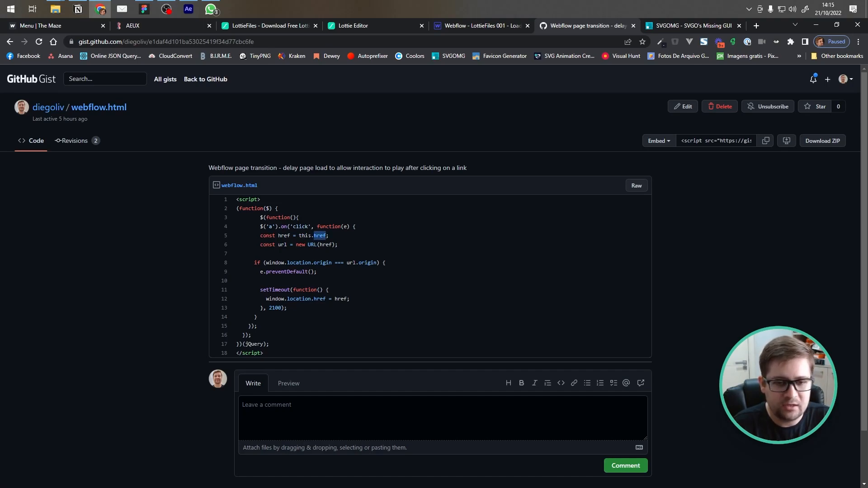
pyautogui.click(271, 227)
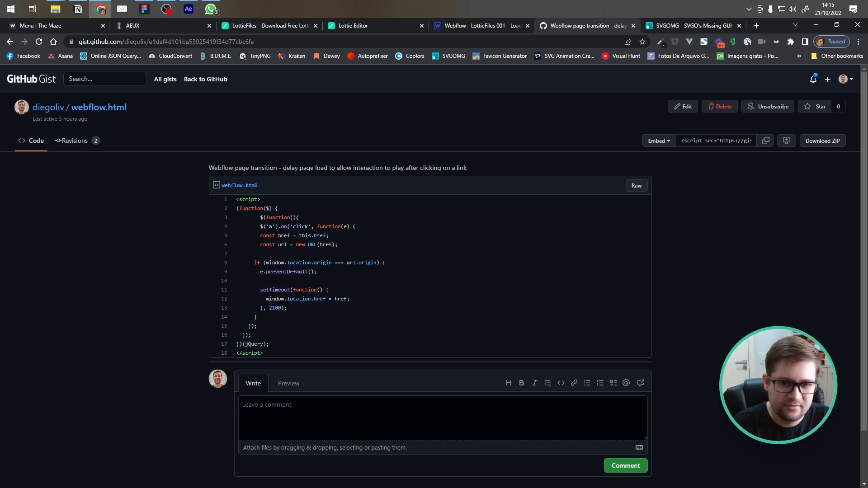
pyautogui.doubleClick(319, 235)
pyautogui.click(298, 266)
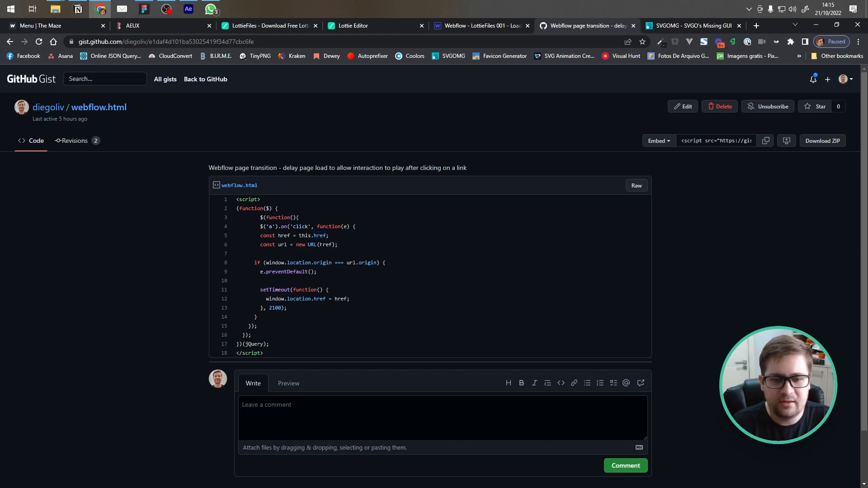
pyautogui.moveTo(267, 263); pyautogui.dragTo(331, 263)
pyautogui.click(335, 271)
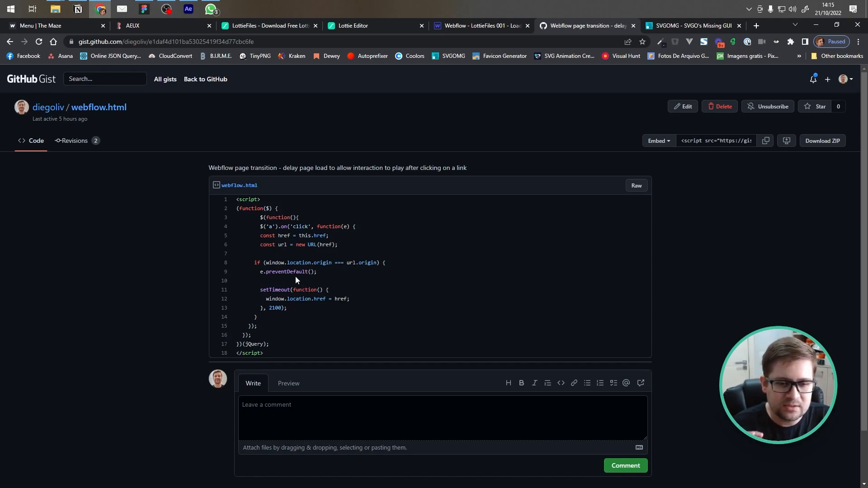
# - Examine the script's preventDefault call, setTimeout delay and the redirect to the stored href
pyautogui.doubleClick(283, 272)
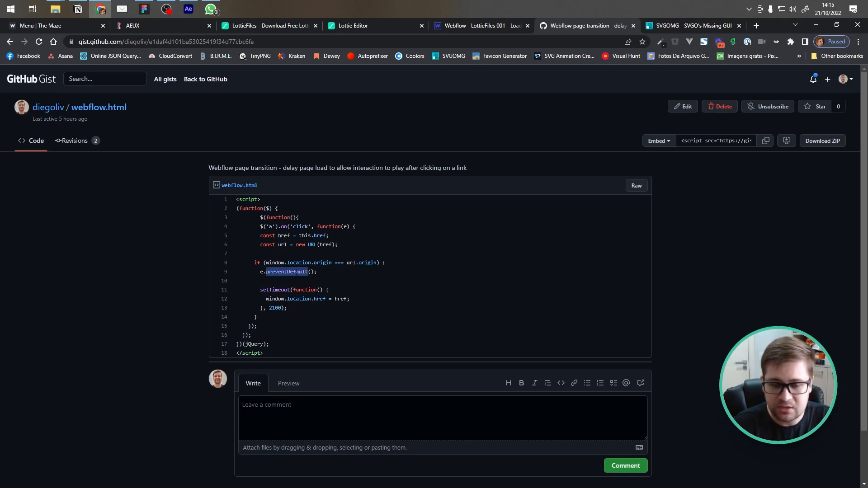
pyautogui.click(290, 274)
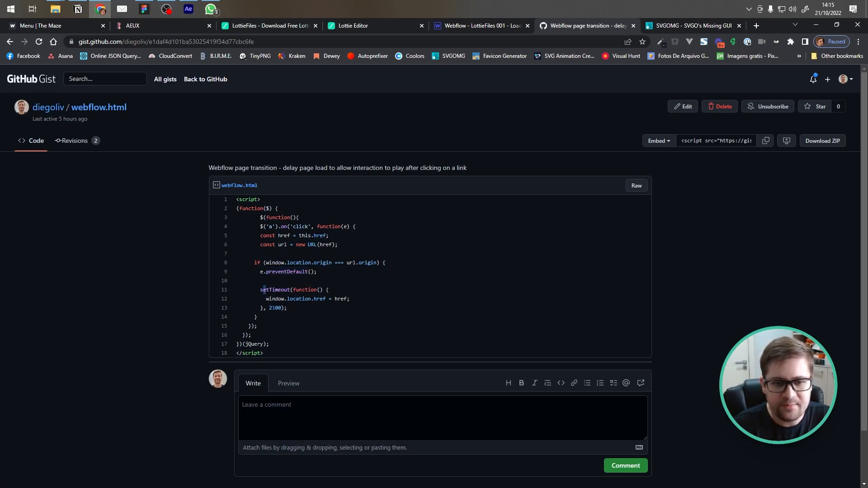
pyautogui.moveTo(269, 308); pyautogui.dragTo(281, 308)
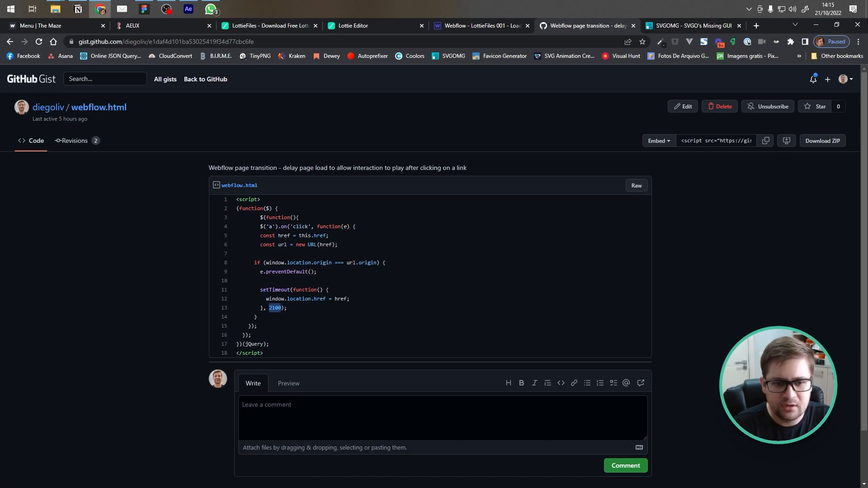
pyautogui.click(276, 308)
pyautogui.moveTo(269, 308); pyautogui.dragTo(326, 299)
pyautogui.click(285, 313)
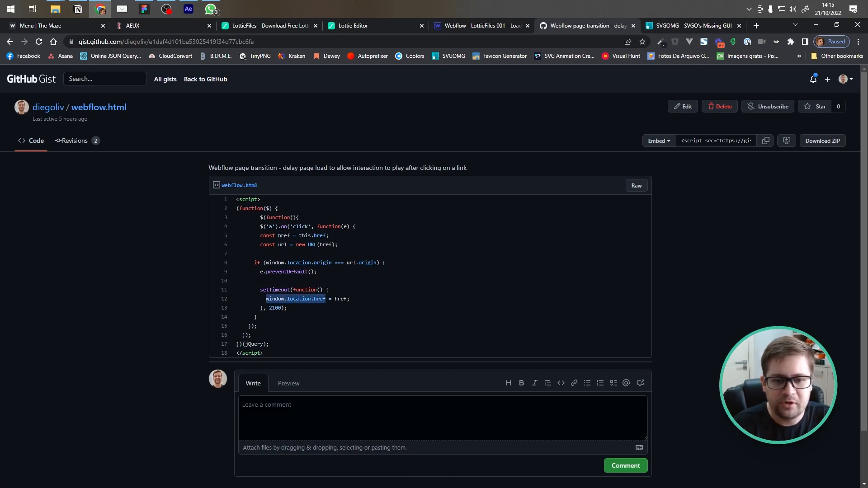
pyautogui.doubleClick(340, 299)
pyautogui.click(320, 236)
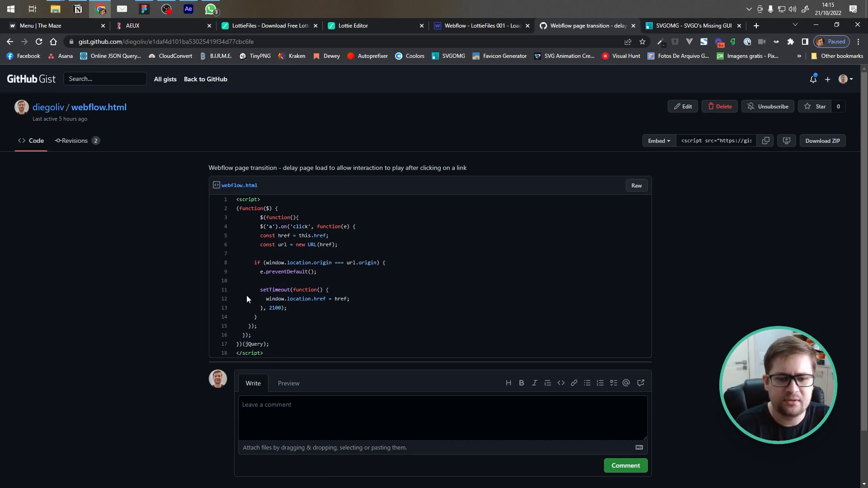
# - Select the entire script in the gist and return to the page list of the Webflow project
pyautogui.moveTo(278, 359); pyautogui.dragTo(236, 199)
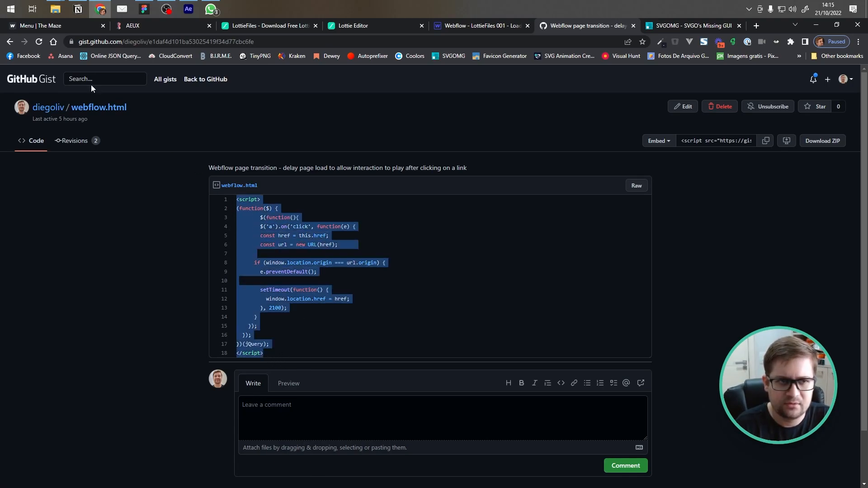
pyautogui.click(54, 29)
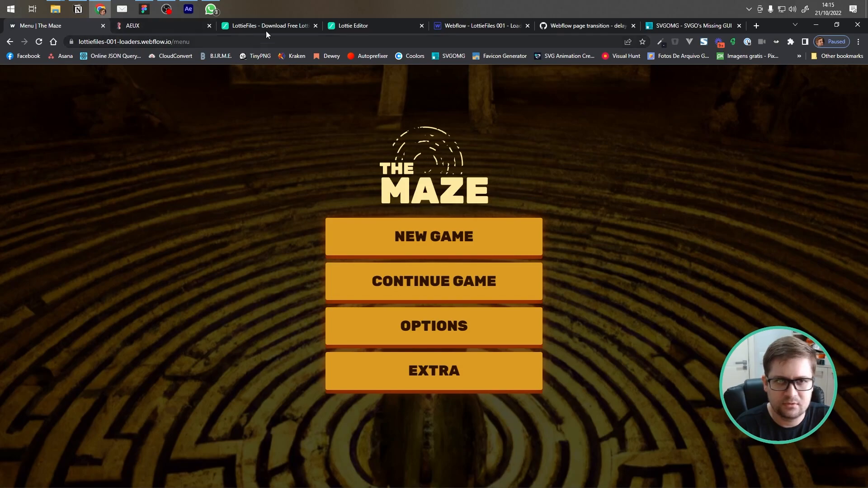
pyautogui.click(463, 26)
pyautogui.click(8, 143)
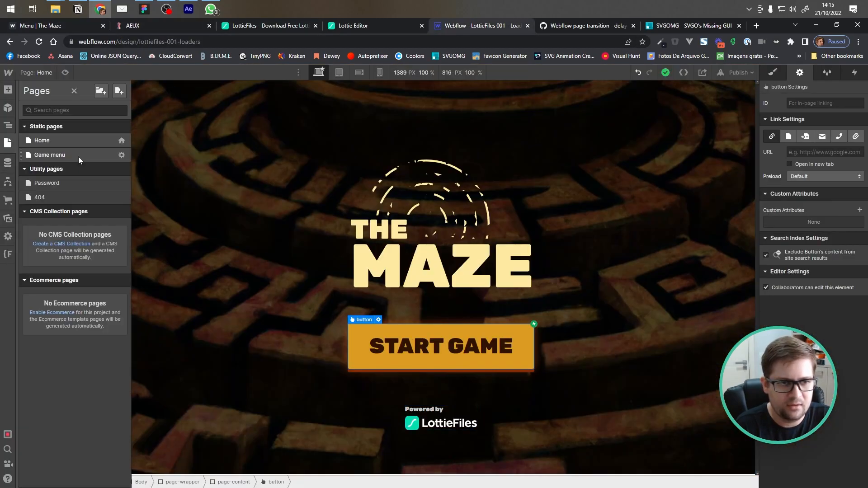
# - Check that the full script is in the Home page's custom code before the </body> tag and save the page settings
pyautogui.click(121, 140)
pyautogui.scroll(-15, 317, 340)
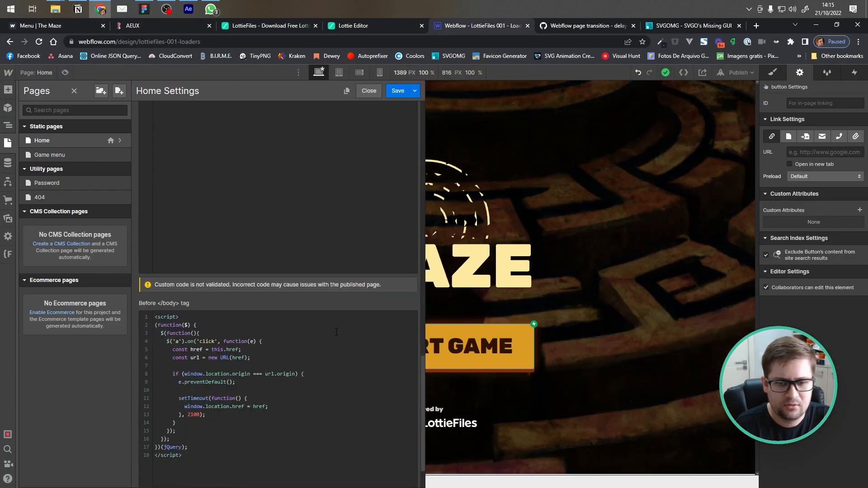
pyautogui.click(270, 360)
pyautogui.hotkey('ctrl', 'a')
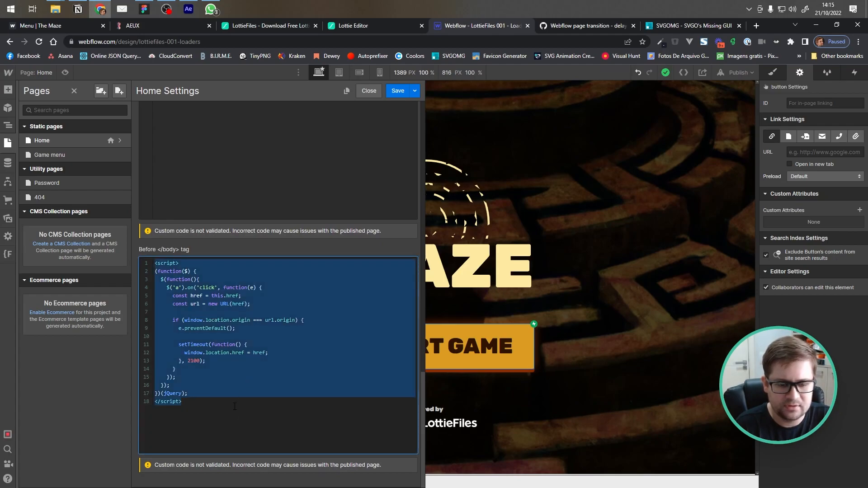
pyautogui.click(237, 403)
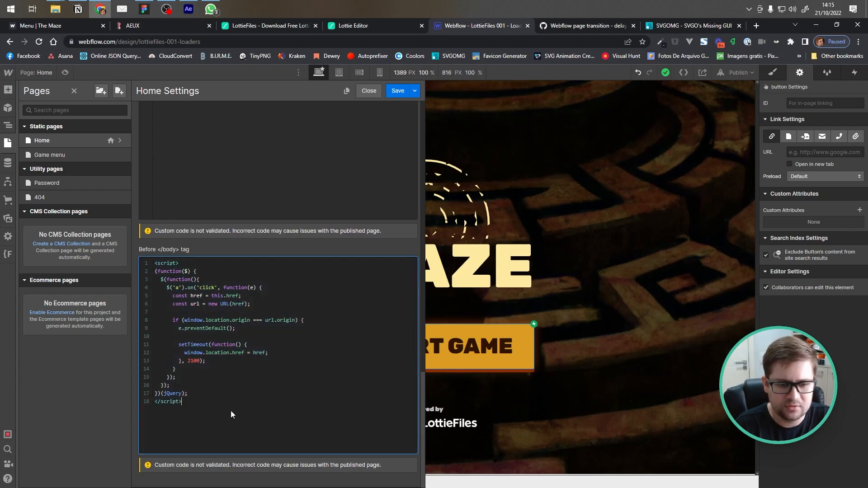
pyautogui.click(397, 92)
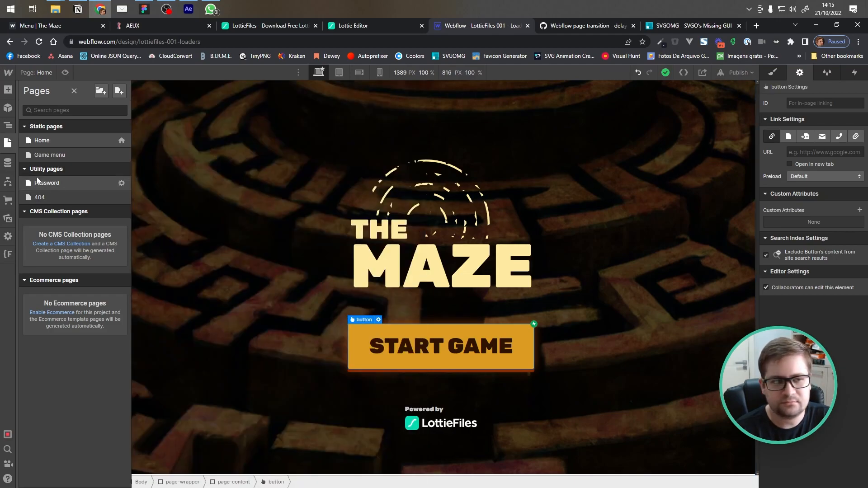
# - Open the Game menu page and publish the site to the selected webflow.io domain
pyautogui.click(88, 155)
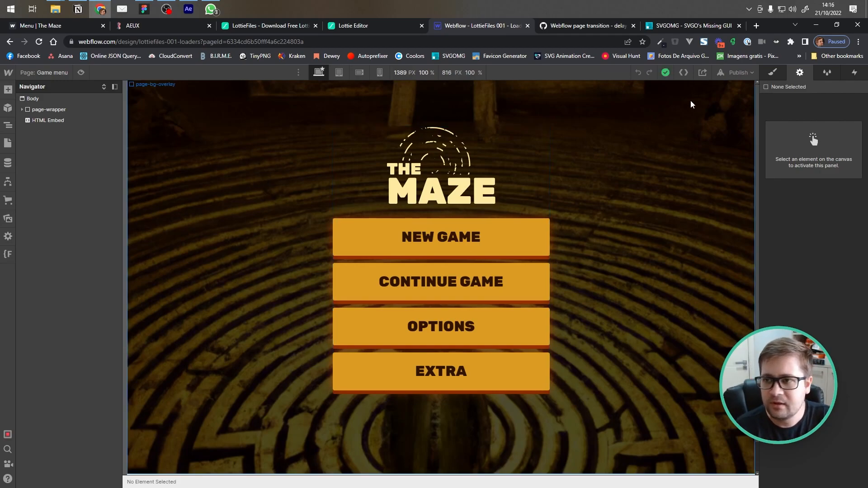
pyautogui.click(738, 73)
pyautogui.click(701, 204)
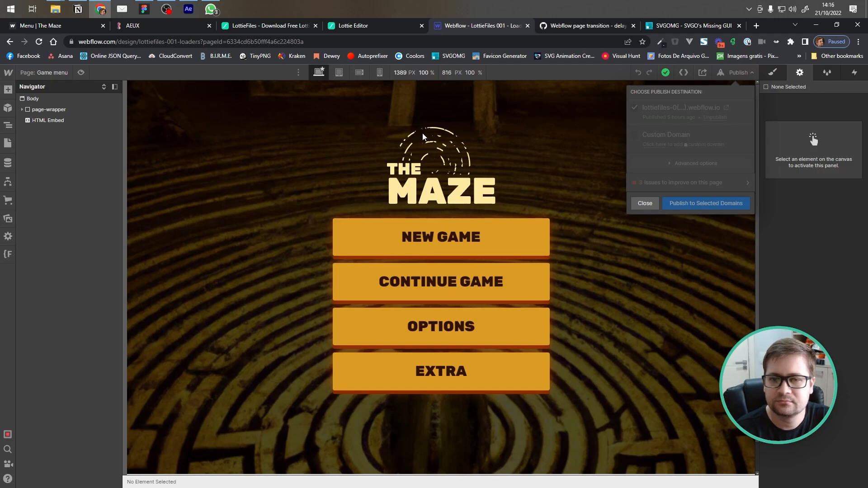
# - Go to the home page of the live site and test the Start Game button's loader
pyautogui.click(75, 26)
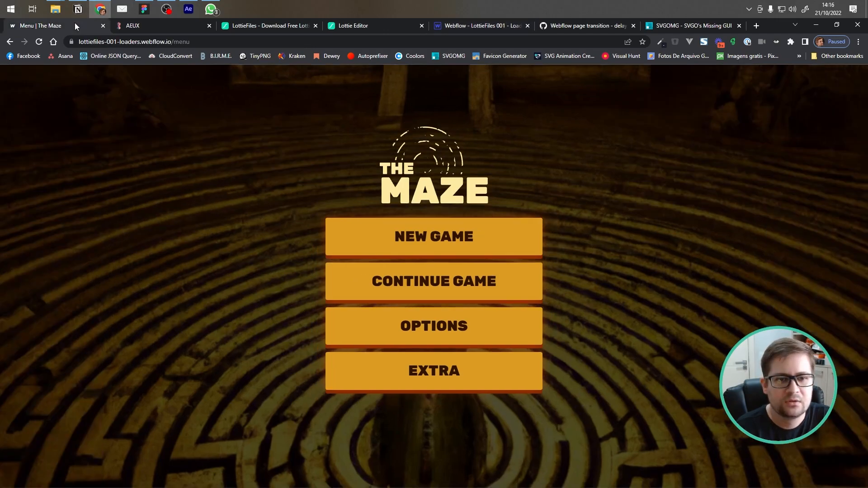
pyautogui.click(384, 147)
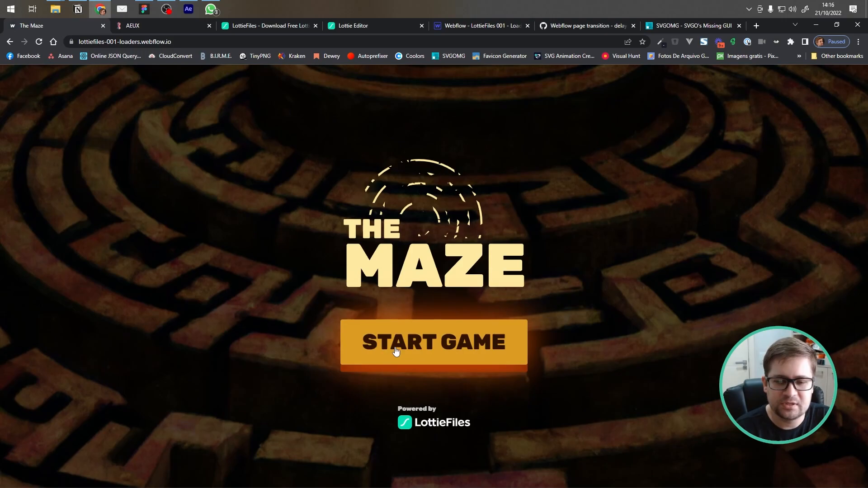
pyautogui.click(406, 345)
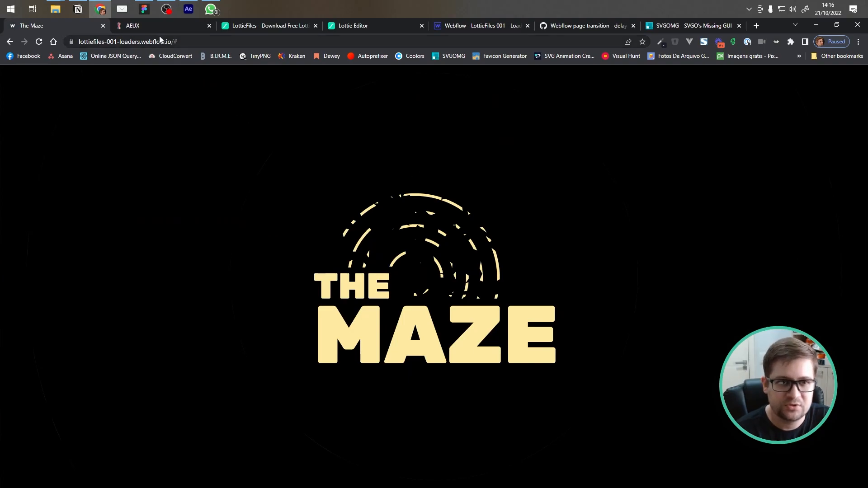
# - Return to Webflow, open the Home page and expand page-wrapper and page-content in its element tree
pyautogui.click(481, 26)
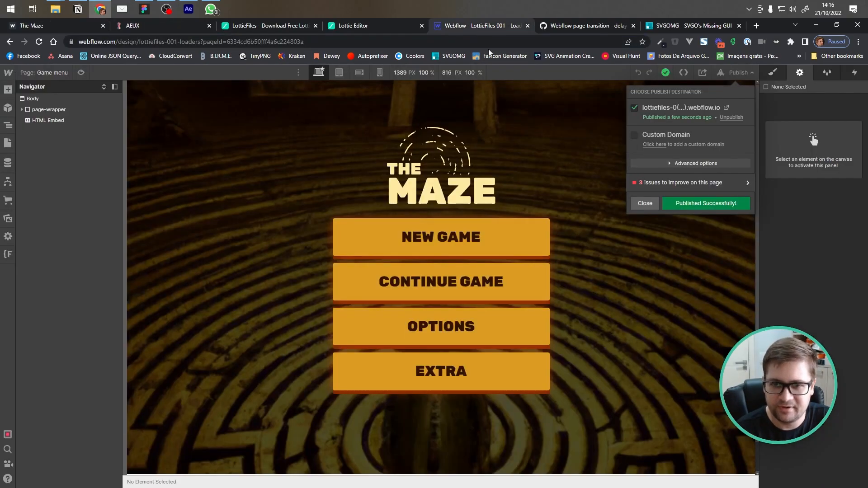
pyautogui.click(241, 144)
pyautogui.click(7, 143)
pyautogui.click(47, 144)
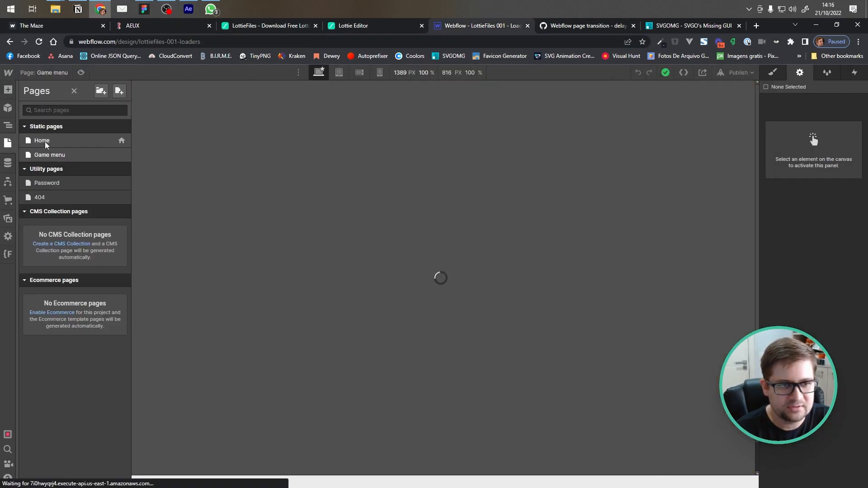
pyautogui.click(363, 326)
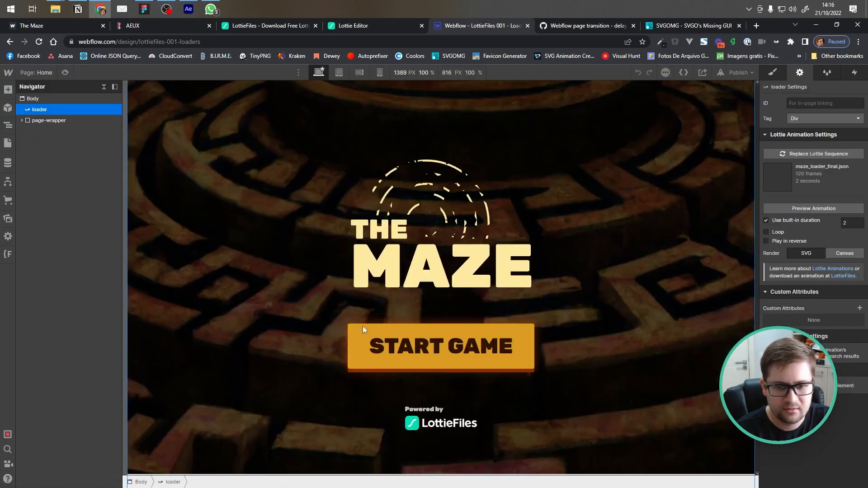
pyautogui.click(8, 125)
pyautogui.click(8, 126)
pyautogui.click(22, 120)
pyautogui.click(28, 131)
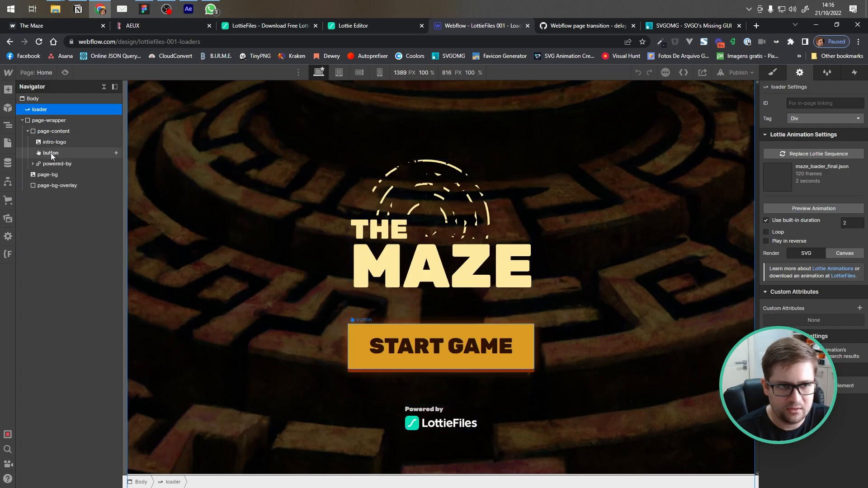
# - Link the Start Game button to the Game menu page and publish the site to the selected domain
pyautogui.click(51, 153)
pyautogui.click(802, 154)
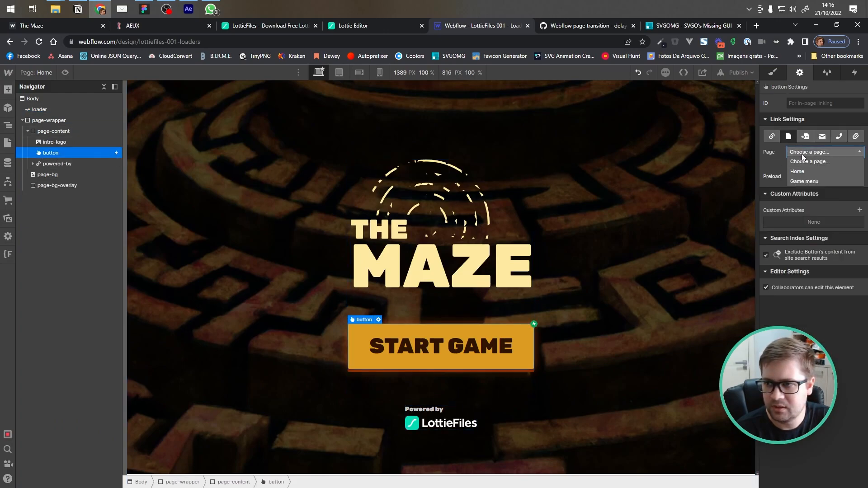
pyautogui.click(804, 175)
pyautogui.click(737, 71)
pyautogui.click(721, 204)
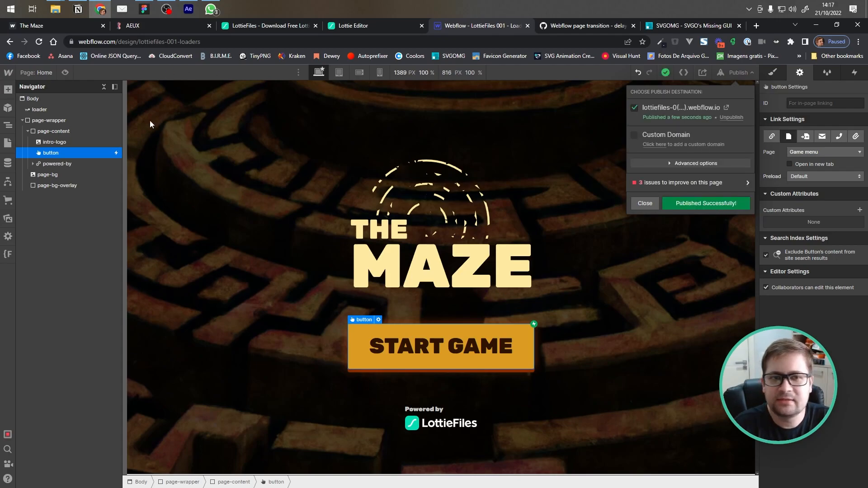
# - Reload the live home page without the # and test the transitions of the Start Game button and the menu's logo link
pyautogui.click(51, 32)
pyautogui.click(204, 42)
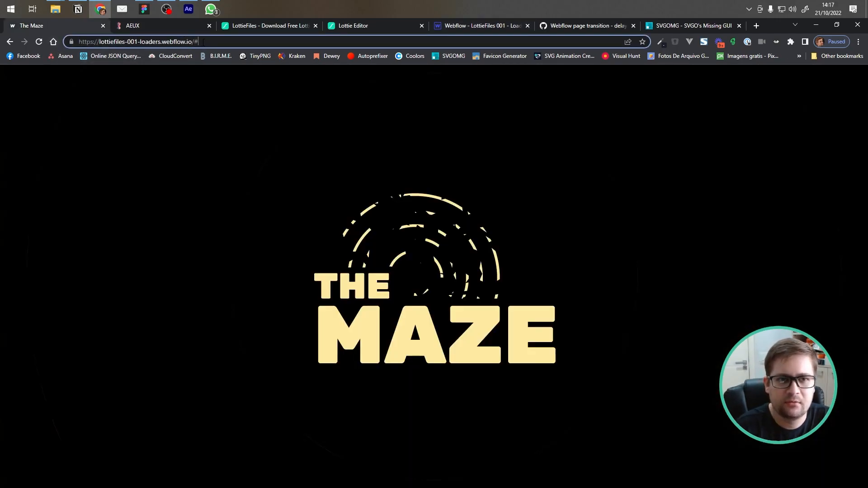
pyautogui.press('BackSpace')
pyautogui.press('Return')
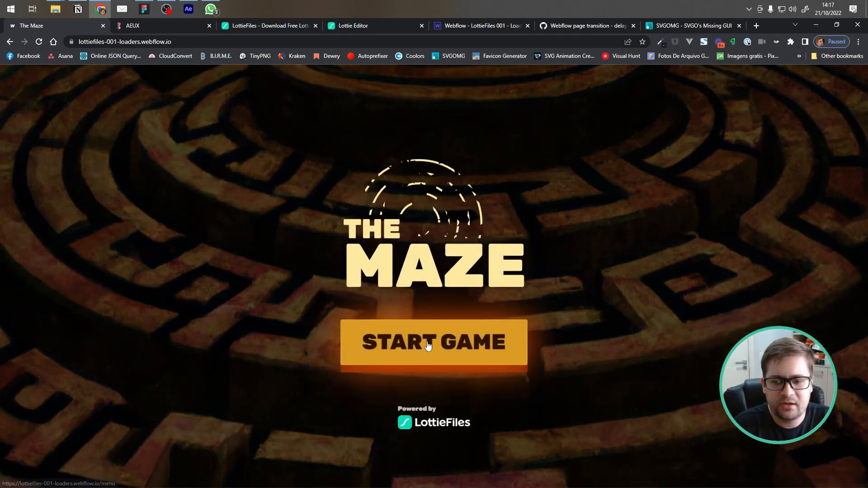
pyautogui.click(429, 347)
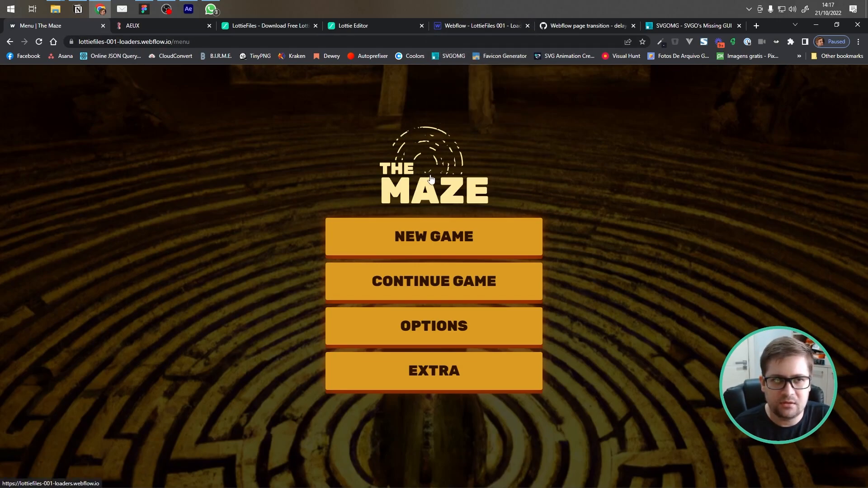
pyautogui.click(420, 159)
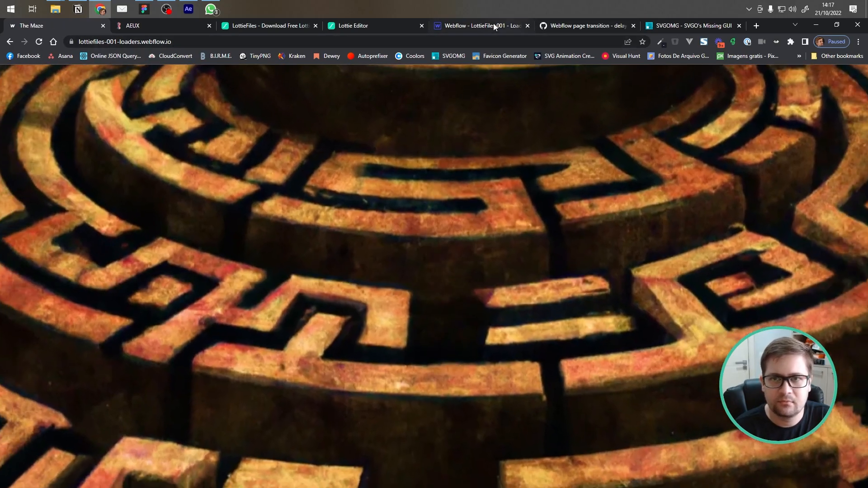
# - On Webflow's Game menu page, add a page load trigger that starts an animation when the page starts loading
pyautogui.click(493, 25)
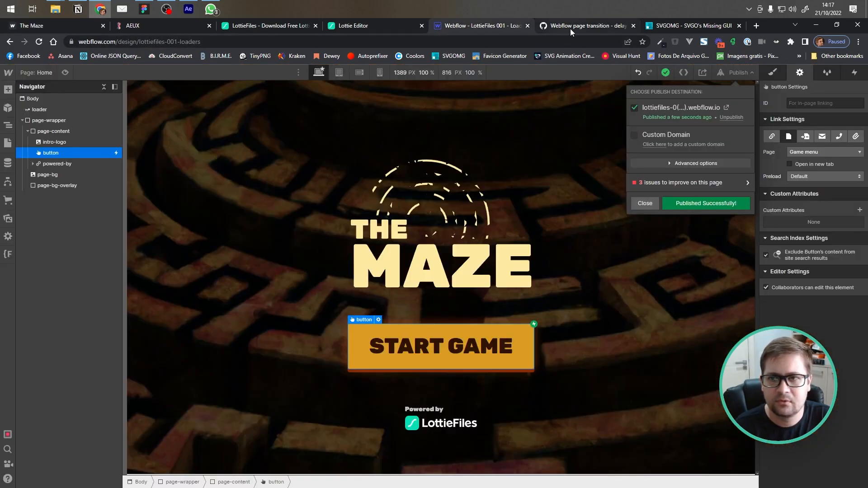
pyautogui.click(48, 217)
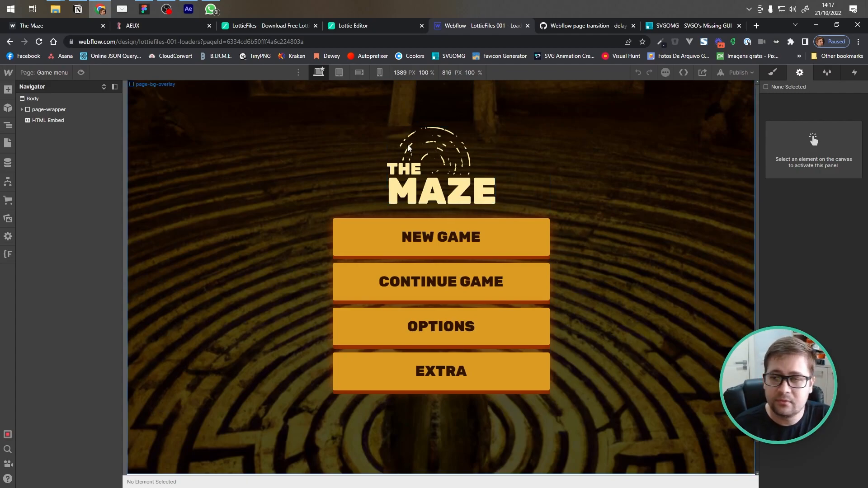
pyautogui.click(855, 72)
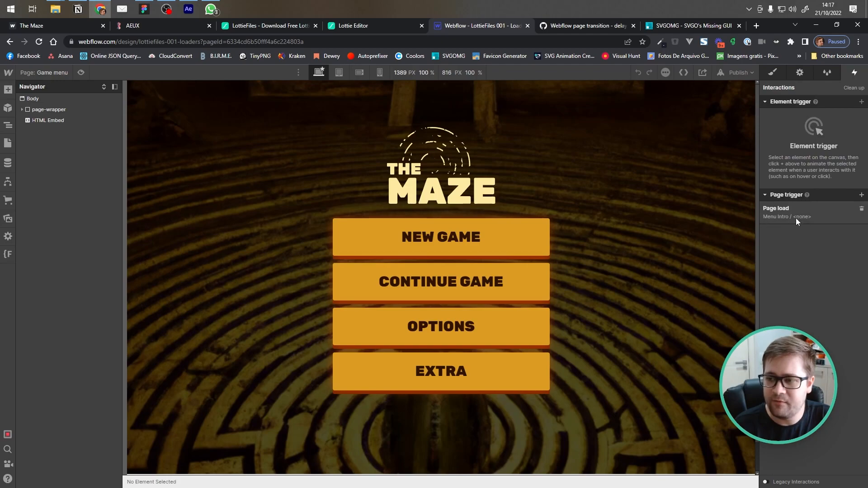
pyautogui.click(862, 196)
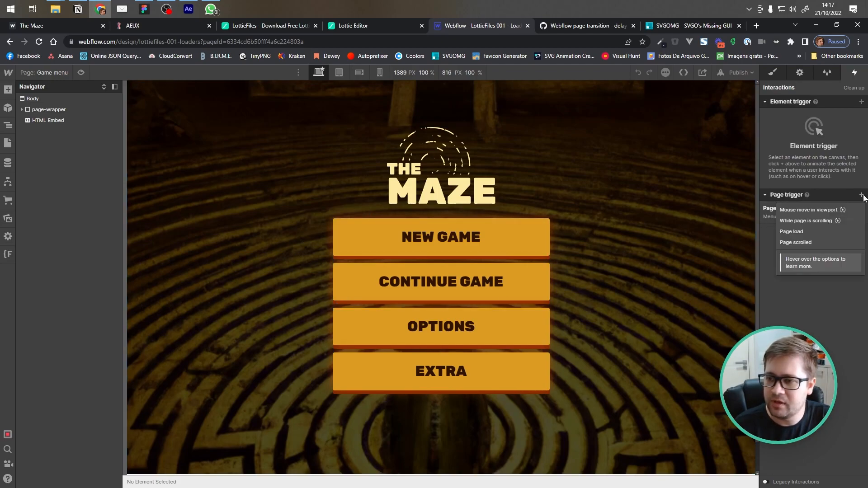
pyautogui.click(820, 230)
pyautogui.click(814, 150)
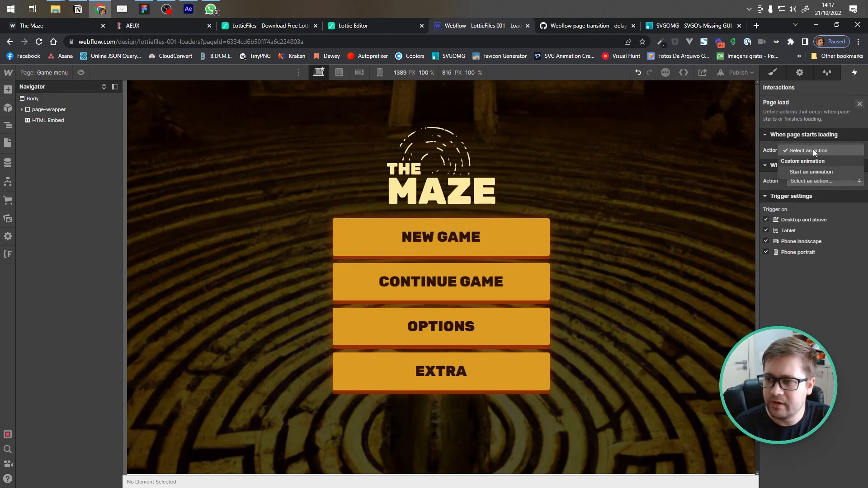
pyautogui.click(813, 172)
# - Create a timed animation named Loader Out (Lottie) for the page load trigger and save it
pyautogui.click(859, 165)
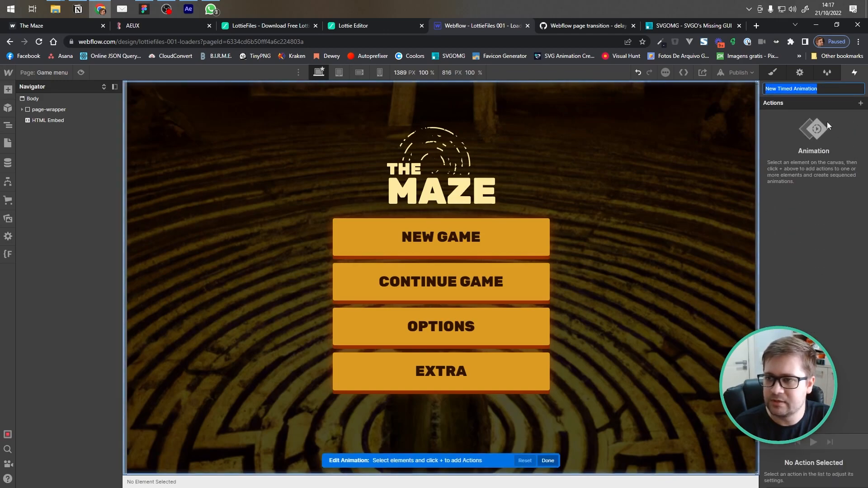
pyautogui.write('Lottie')
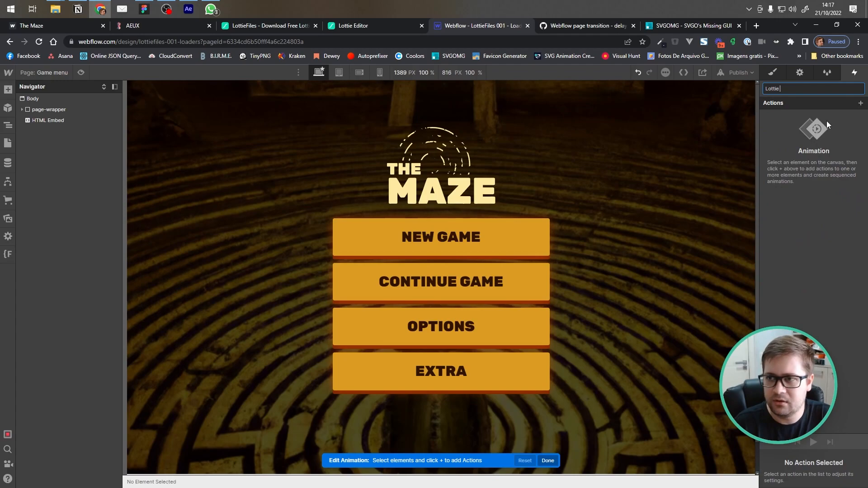
pyautogui.press('Return')
pyautogui.write('Page')
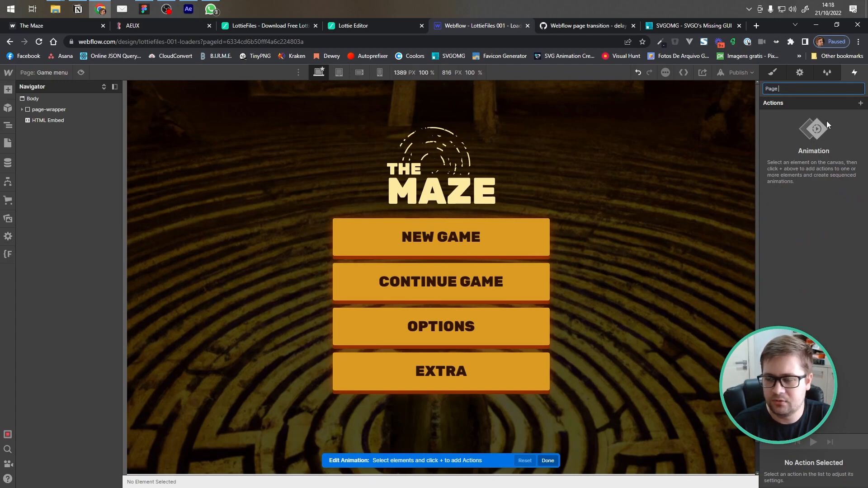
pyautogui.hotkey('ctrl', 'a')
pyautogui.write('L')
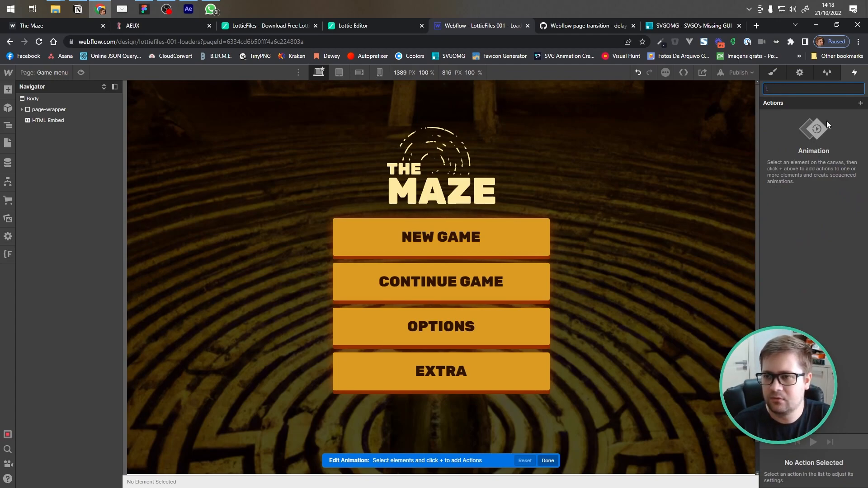
pyautogui.write('oader ')
pyautogui.write('OUt')
pyautogui.write('t (Lottie)')
pyautogui.press('Return')
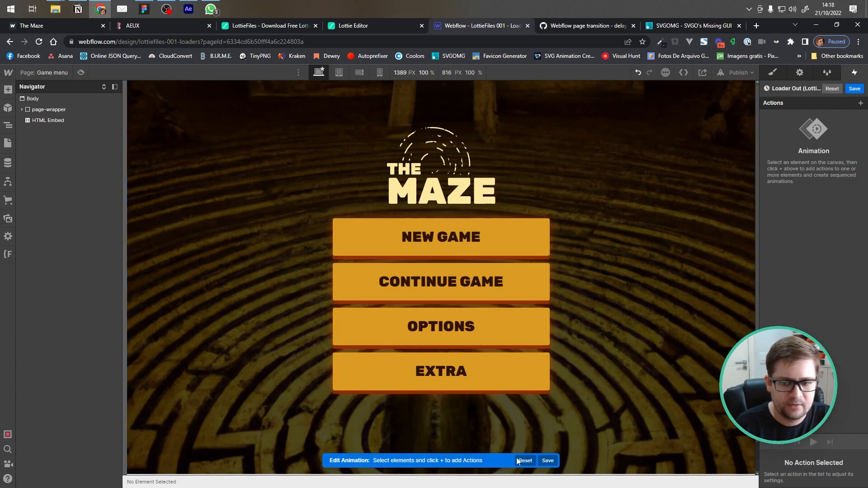
pyautogui.click(547, 460)
# - Insert the maze_loader_final.json Lottie from the assets as the first element inside the Game menu page's Body
pyautogui.click(10, 221)
pyautogui.moveTo(32, 172); pyautogui.dragTo(41, 109)
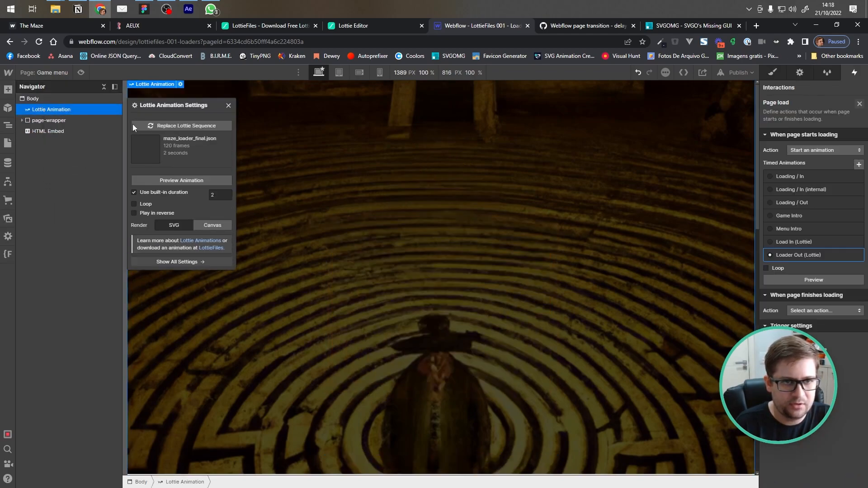
pyautogui.click(228, 105)
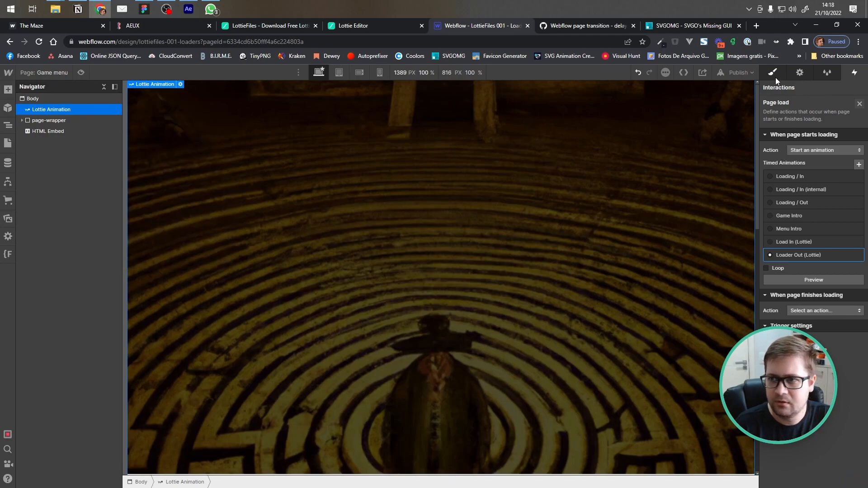
# - Apply the existing loader class to the new Lottie element on the Game menu page
pyautogui.click(774, 74)
pyautogui.click(801, 114)
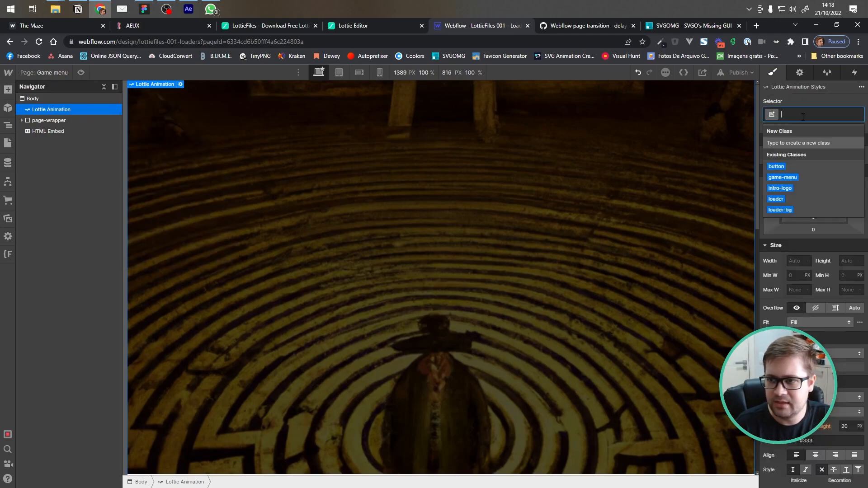
pyautogui.click(792, 199)
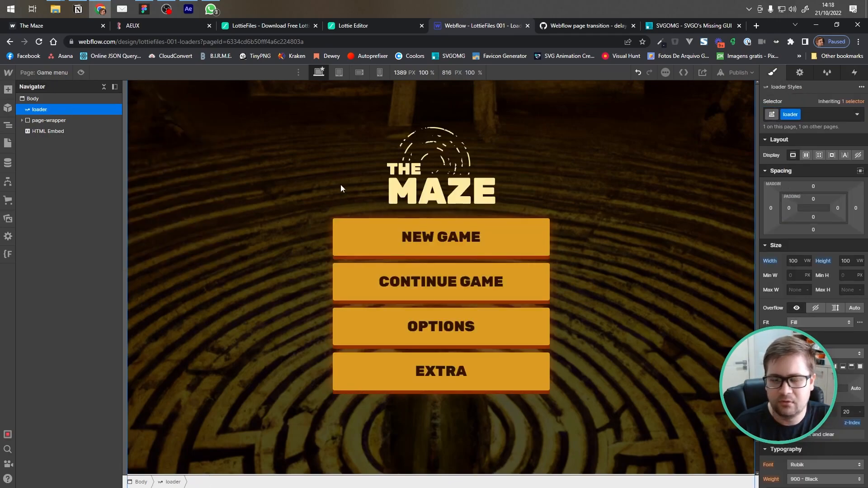
# - Choose Loader Out (Lottie) as the page load animation and open it for editing
pyautogui.click(857, 72)
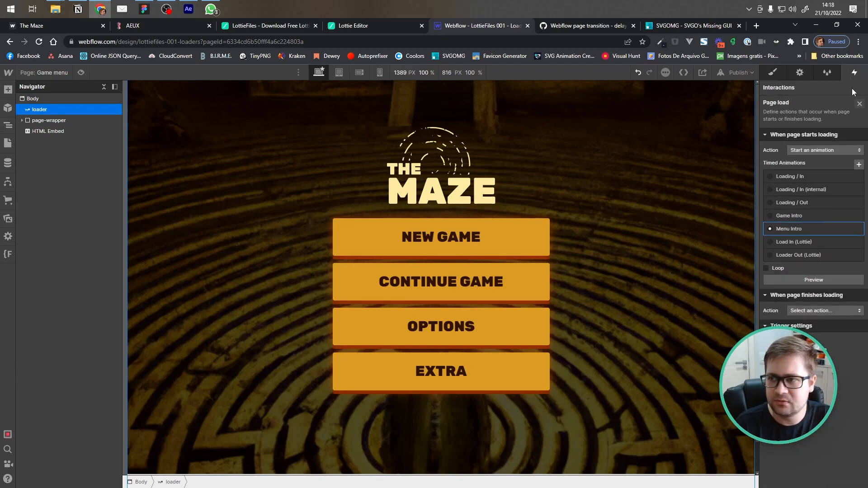
pyautogui.click(859, 105)
pyautogui.click(793, 239)
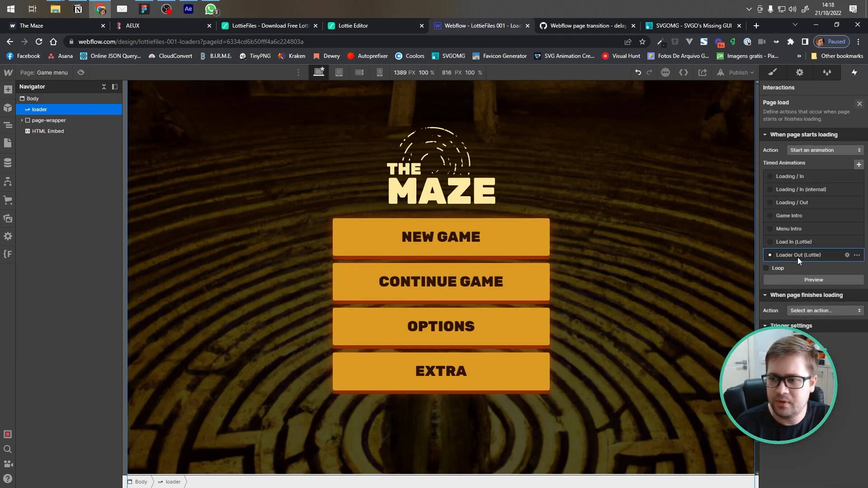
pyautogui.click(798, 257)
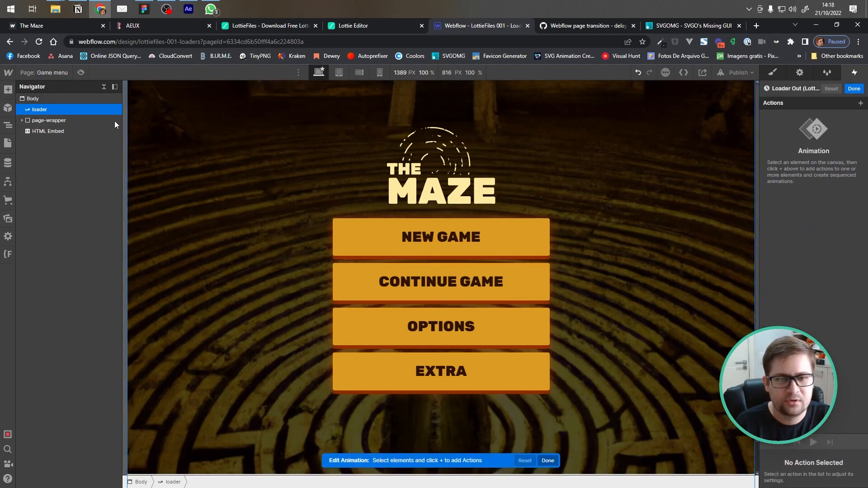
# - Add a Lottie action for the loader at 99% and make it the animation's initial state
pyautogui.click(861, 103)
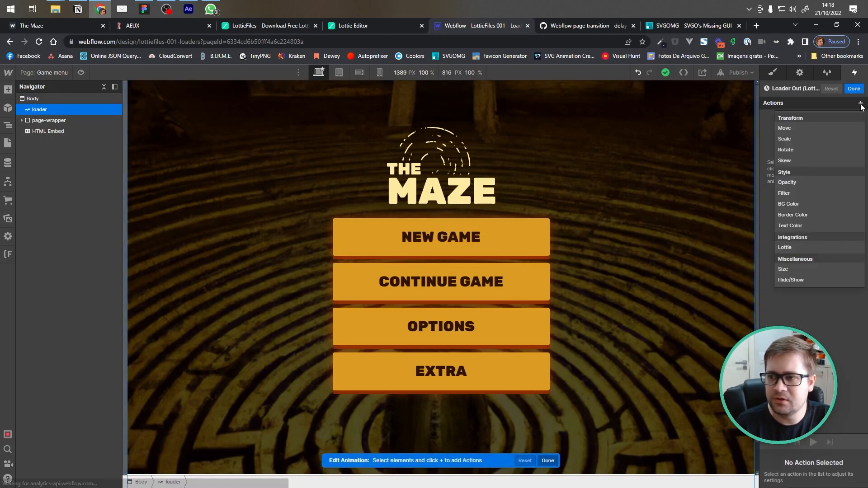
pyautogui.click(792, 248)
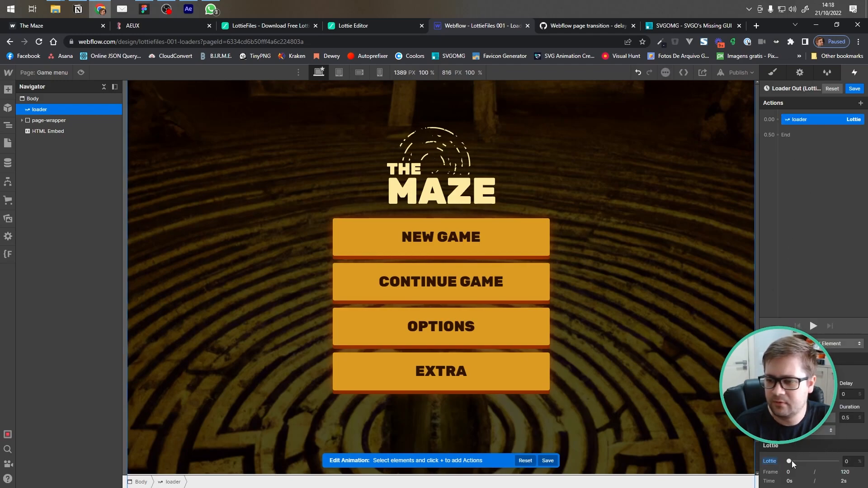
pyautogui.moveTo(790, 461); pyautogui.dragTo(824, 462)
pyautogui.click(847, 462)
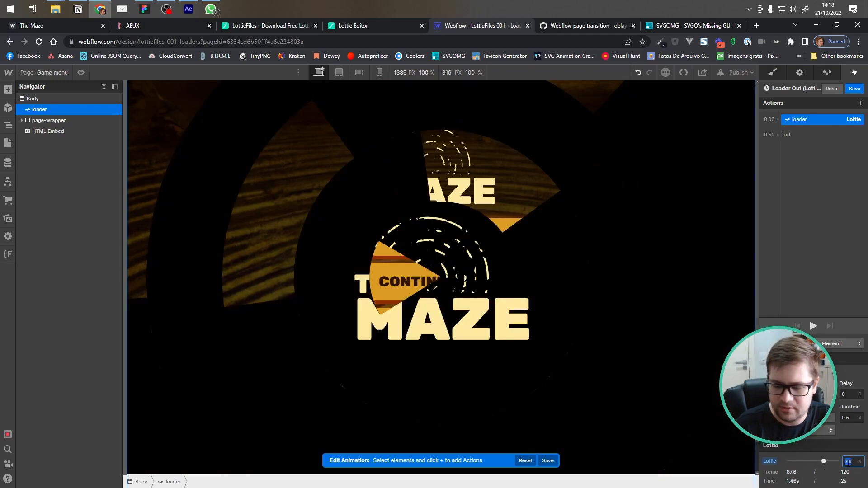
pyautogui.write('99')
pyautogui.click(810, 136)
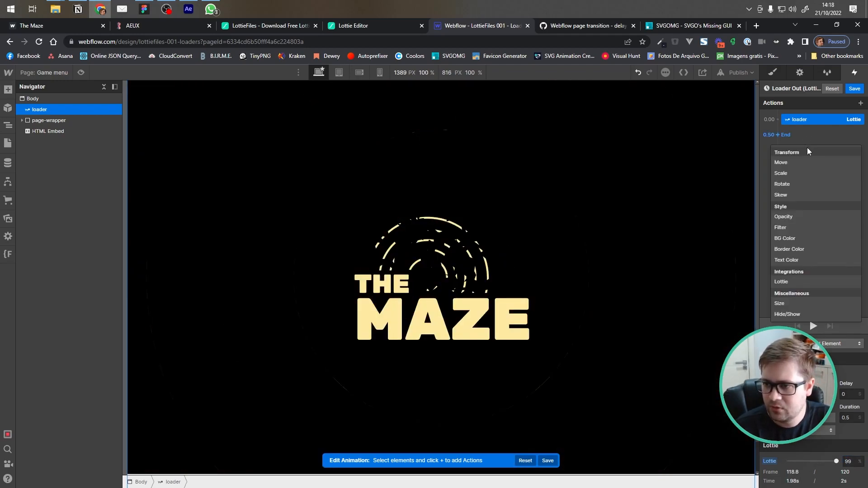
pyautogui.click(769, 374)
pyautogui.click(769, 374)
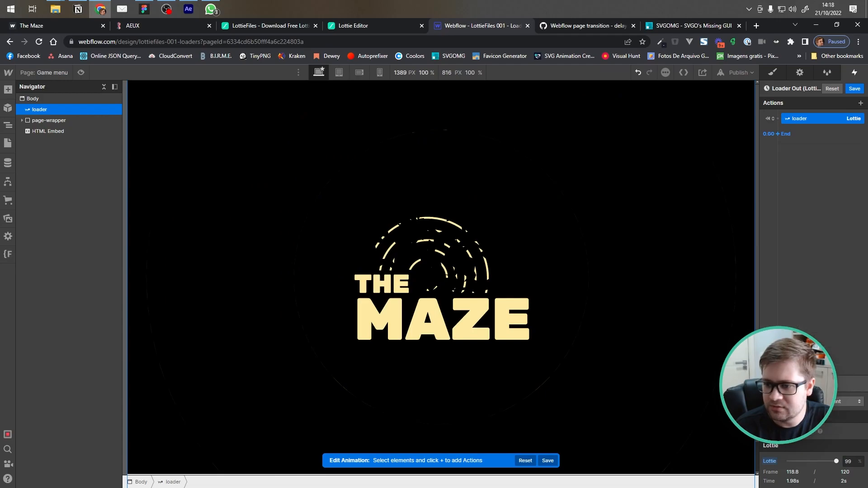
# - Add a second Lottie action for the loader that ends at 0%
pyautogui.click(787, 133)
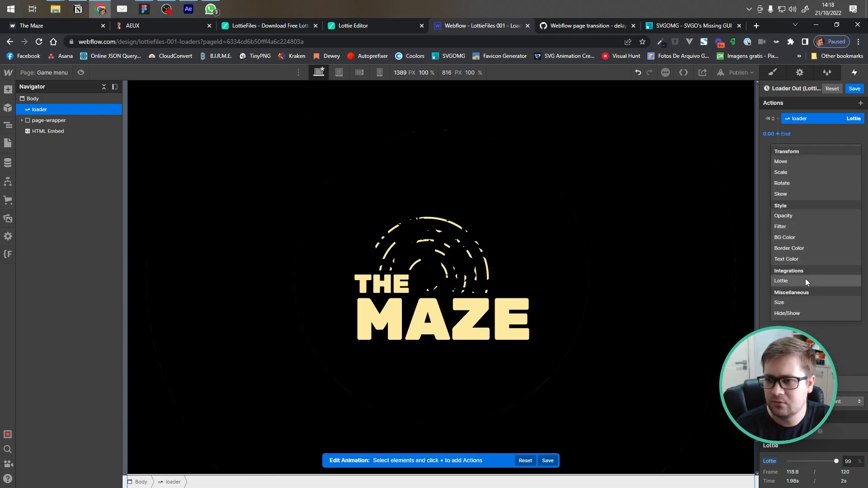
pyautogui.click(803, 281)
pyautogui.click(850, 462)
pyautogui.write('0')
pyautogui.press('Return')
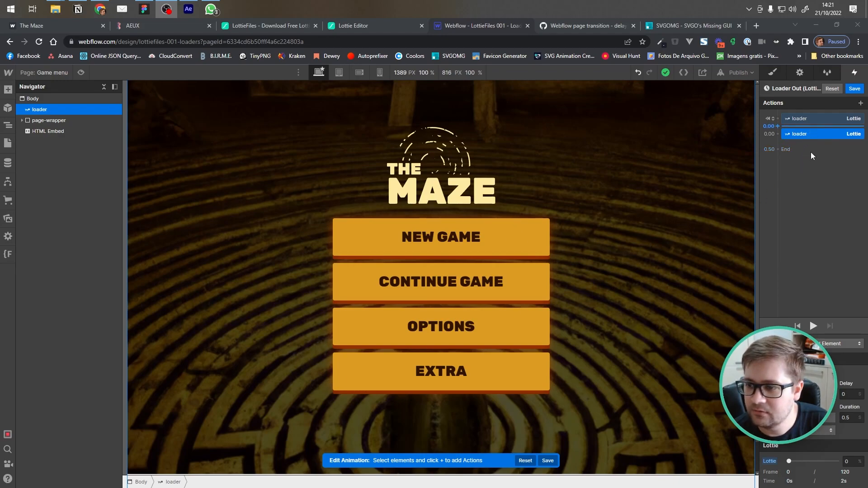
# - Play the animation, then set the second Lottie action's duration to 2 s and its delay to 0.1 s
pyautogui.click(813, 326)
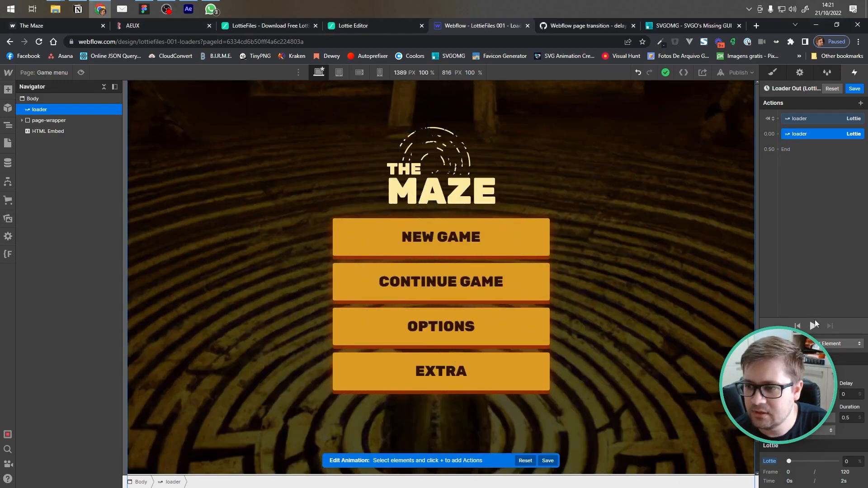
pyautogui.click(847, 414)
pyautogui.write('2')
pyautogui.press('Return')
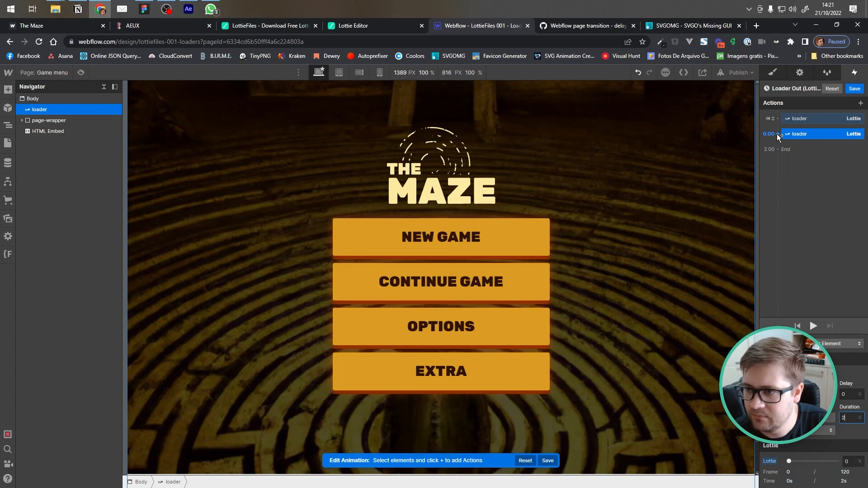
pyautogui.click(849, 394)
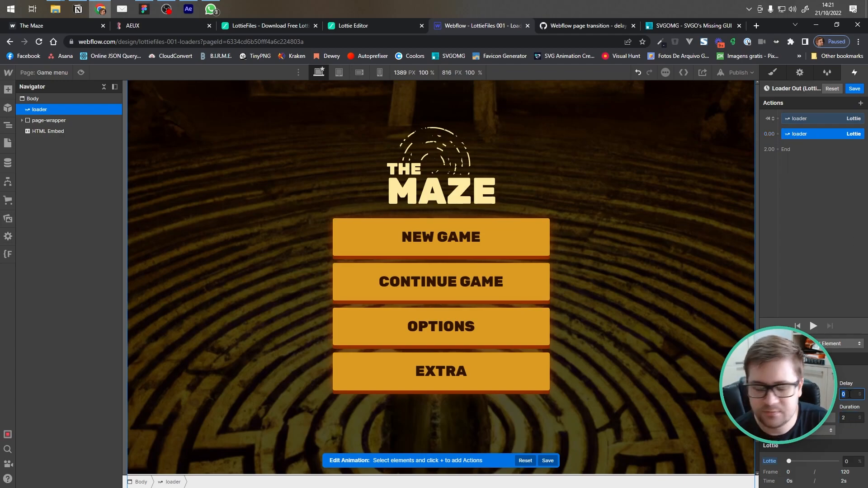
pyautogui.write('0.1')
pyautogui.press('Return')
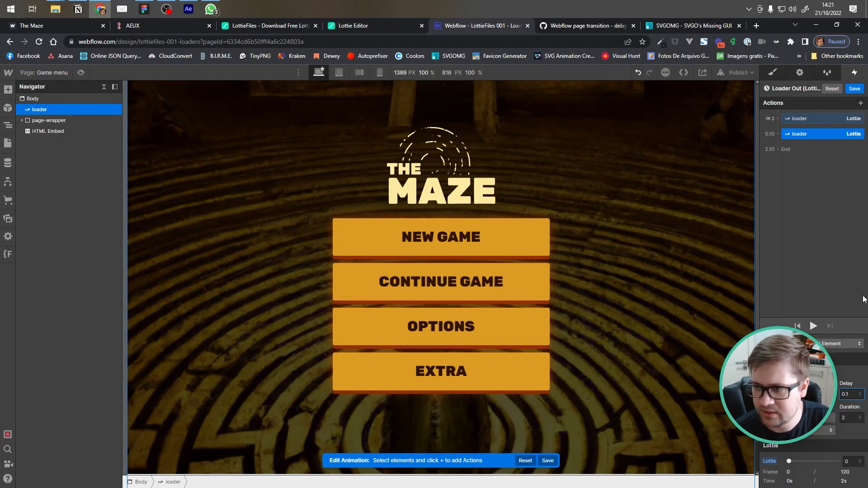
# - Save the Loader Out (Lottie) animation and publish the site to the webflow.io domain
pyautogui.click(852, 90)
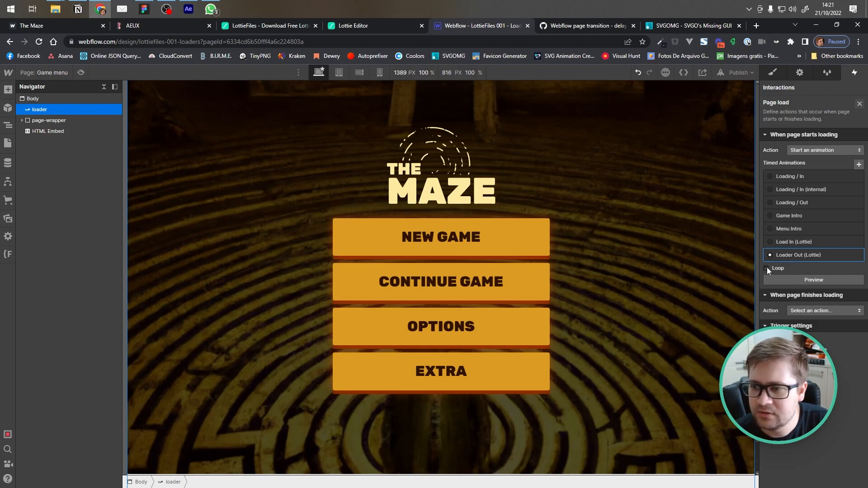
pyautogui.click(728, 72)
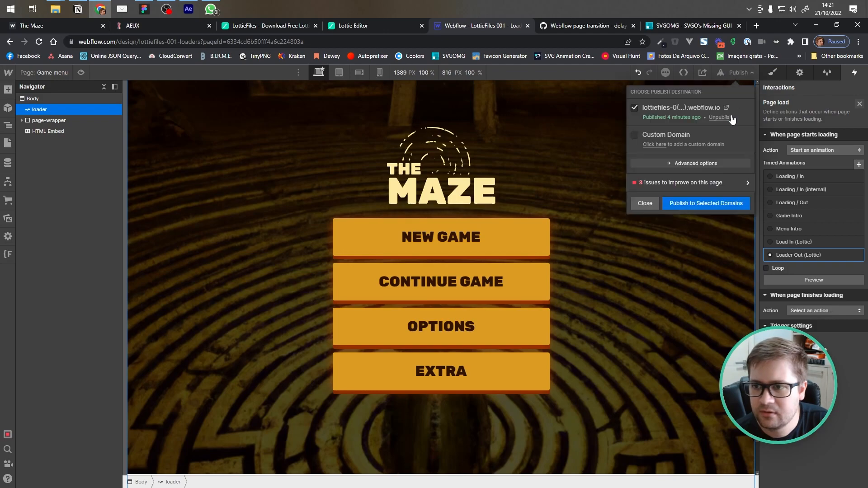
pyautogui.click(698, 203)
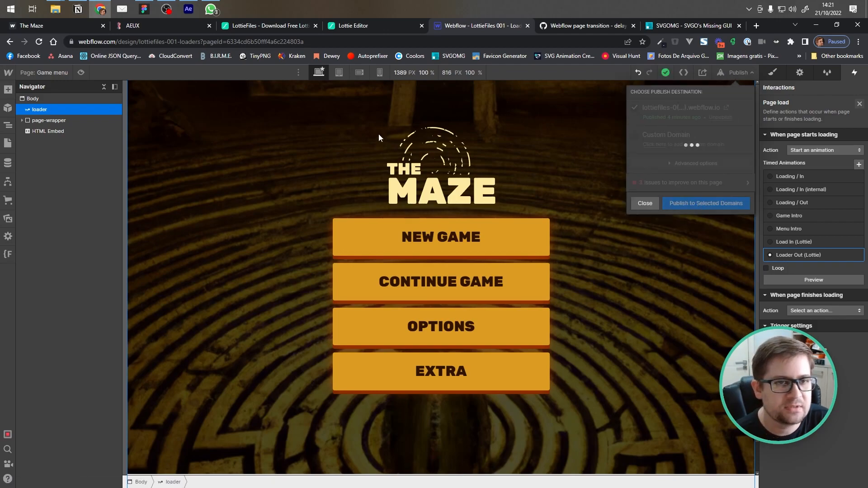
# - Reload the live home page and test the Start Game transition to the menu page
pyautogui.click(64, 26)
pyautogui.click(40, 42)
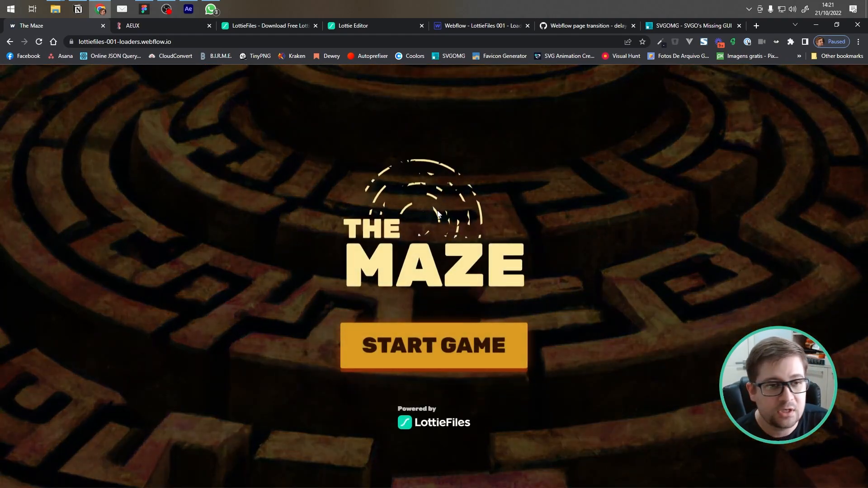
pyautogui.click(423, 343)
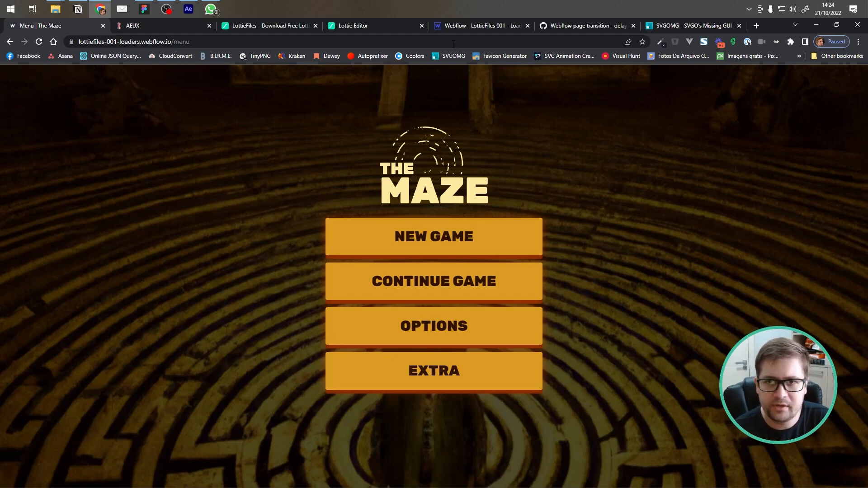
# - Switch to the Tutorial 01 - loader file in Figma and locate the maze_loader frame
pyautogui.click(455, 26)
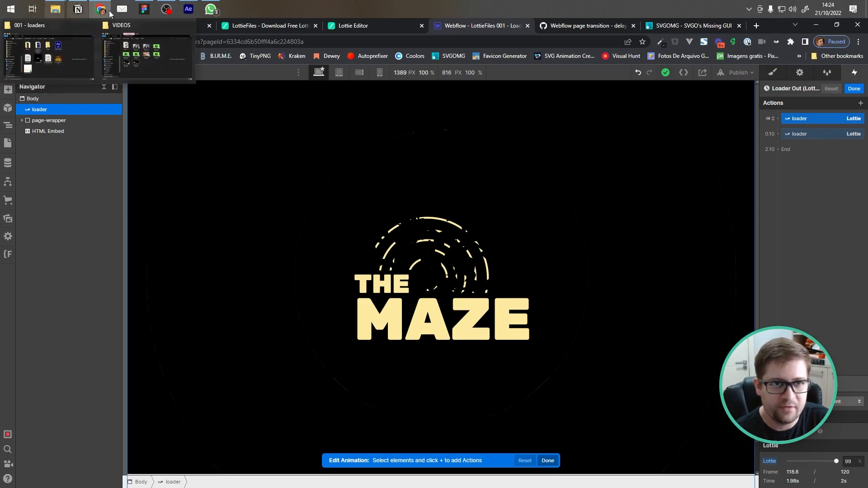
pyautogui.click(148, 8)
pyautogui.click(395, 446)
pyautogui.scroll(-2, 395, 421)
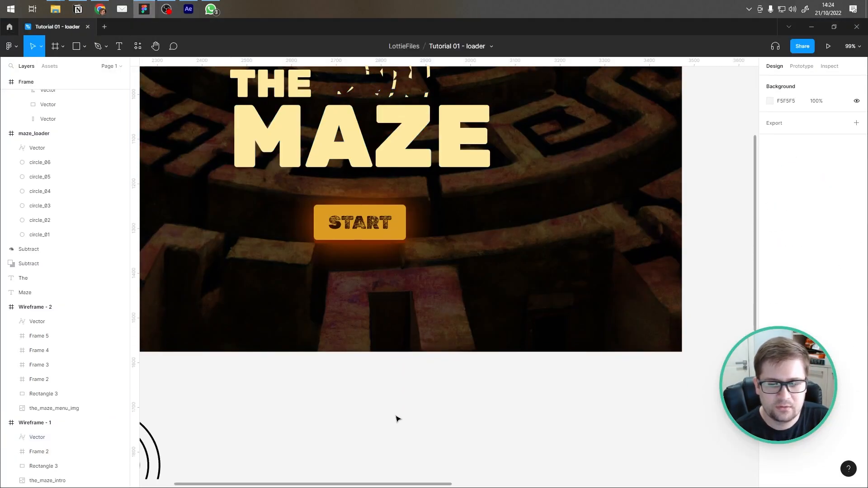
pyautogui.scroll(-4, 384, 424)
pyautogui.scroll(-1, 384, 424)
pyautogui.moveTo(392, 351); pyautogui.dragTo(318, 147)
pyautogui.scroll(6, 448, 268)
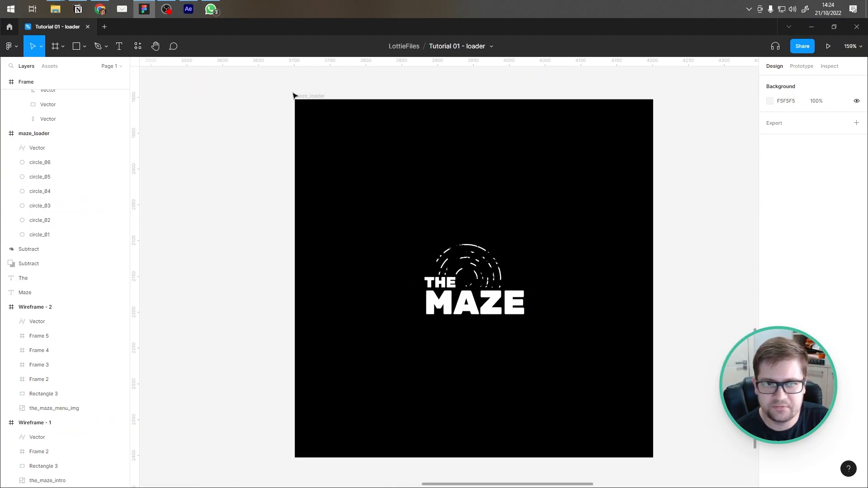
# - Try to paste a copied colour onto the logo vector in the maze_loader frame
pyautogui.click(22, 148)
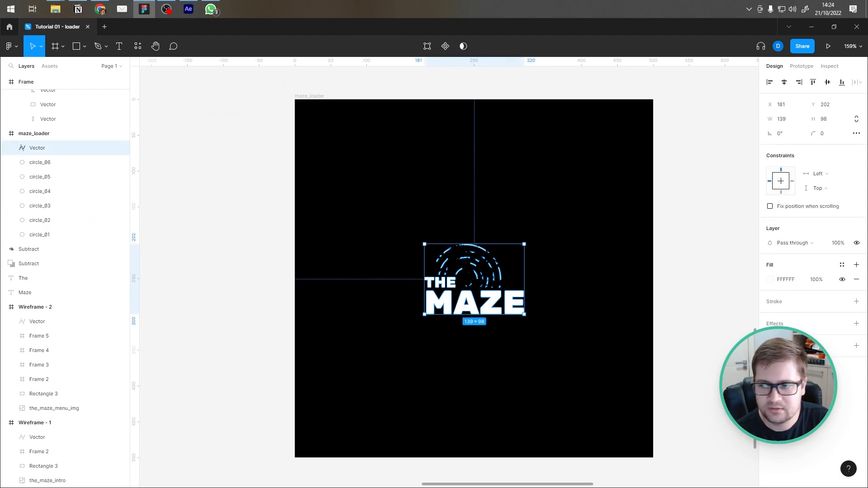
pyautogui.click(779, 282)
pyautogui.hotkey('ctrl', 'v')
pyautogui.click(719, 270)
# - Copy the FFEAA1 fill from the Wireframe - 1 logo and apply it to the logo in the maze_loader frame
pyautogui.scroll(-2, 714, 262)
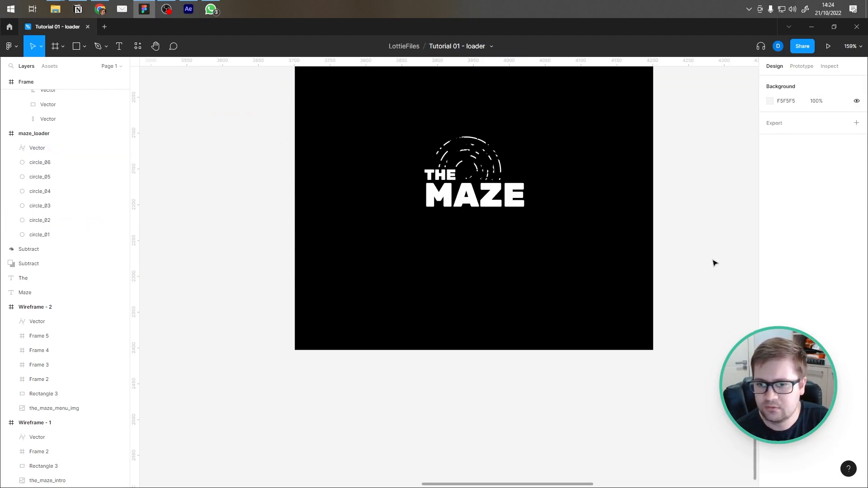
pyautogui.scroll(-5, 704, 258)
pyautogui.moveTo(404, 171); pyautogui.dragTo(469, 316)
pyautogui.click(425, 167)
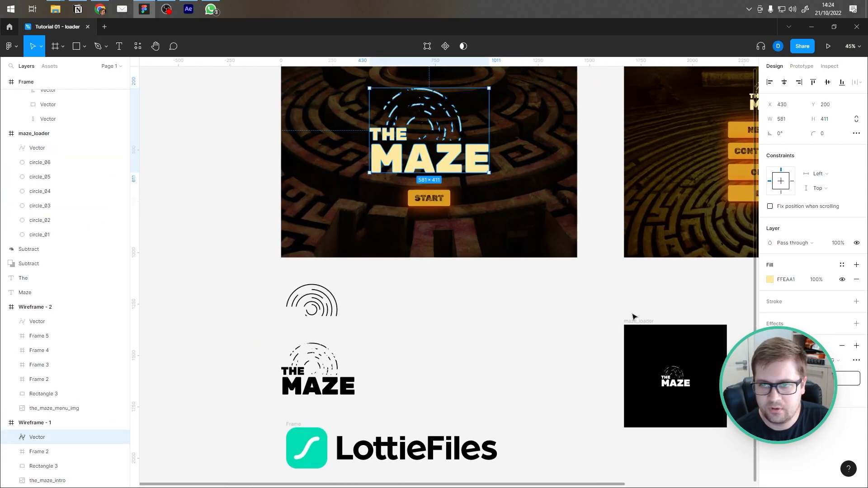
pyautogui.click(787, 281)
pyautogui.hotkey('ctrl', 'c')
pyautogui.click(683, 383)
pyautogui.click(788, 281)
pyautogui.hotkey('ctrl', 'v')
pyautogui.click(582, 321)
pyautogui.moveTo(597, 321); pyautogui.dragTo(354, 273)
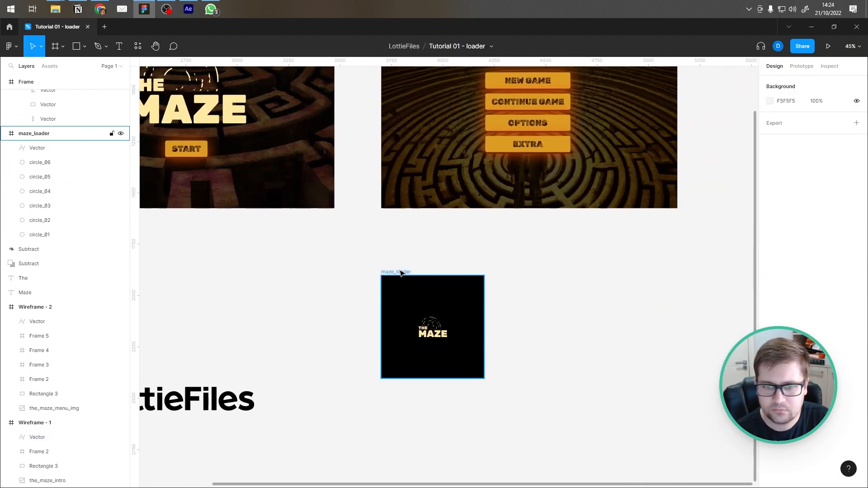
# - Export the maze_loader frame as an SVG into the first project folder under Work, LottieFiles, Tutorials on drive D
pyautogui.click(400, 273)
pyautogui.click(817, 460)
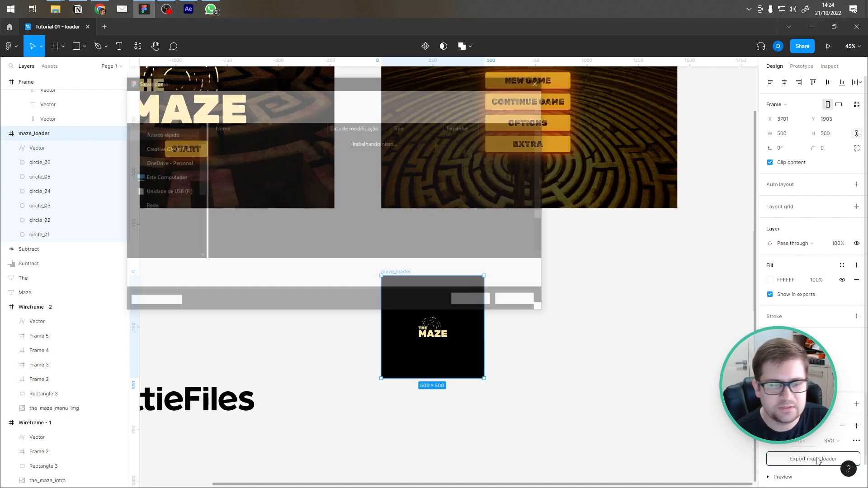
pyautogui.scroll(-6, 177, 194)
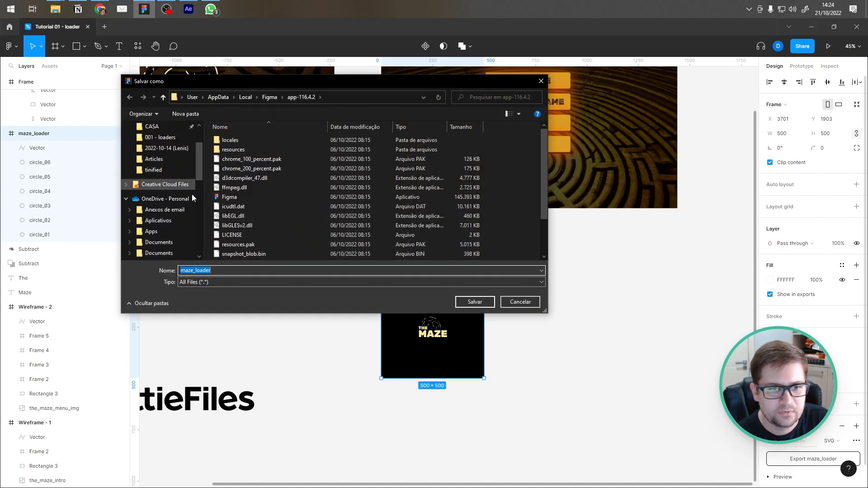
pyautogui.click(151, 191)
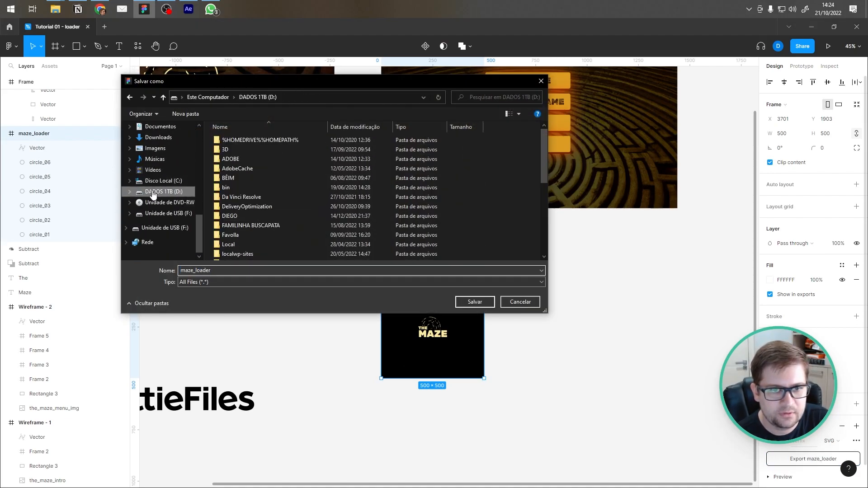
pyautogui.scroll(-5, 253, 194)
pyautogui.click(239, 199)
pyautogui.doubleClick(238, 198)
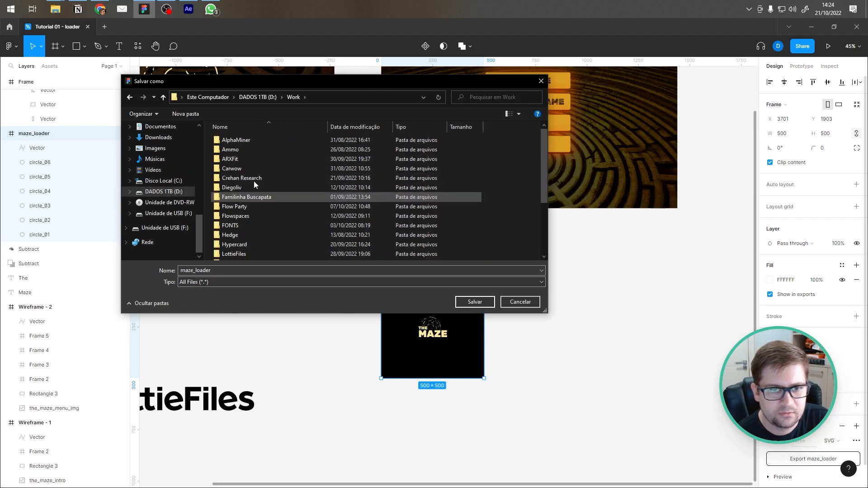
pyautogui.doubleClick(267, 173)
pyautogui.doubleClick(260, 148)
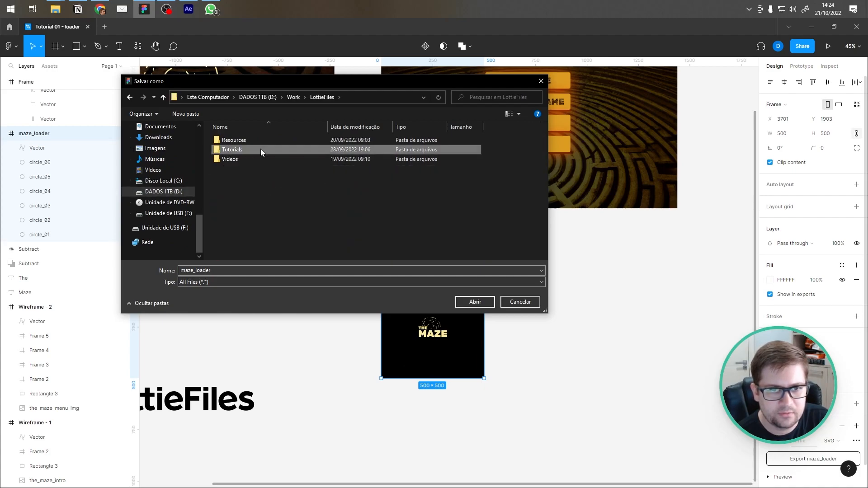
pyautogui.doubleClick(251, 140)
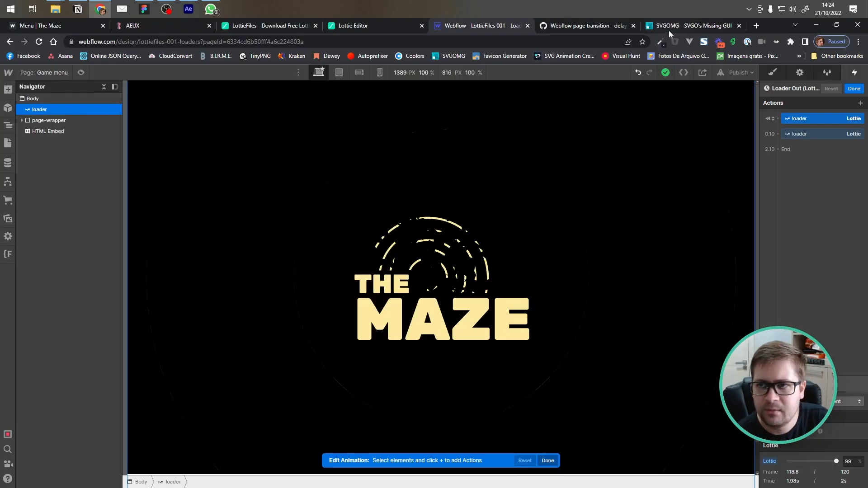
# - Switch to SVGOMG and load the exported maze_loader SVG file into it
pyautogui.click(669, 27)
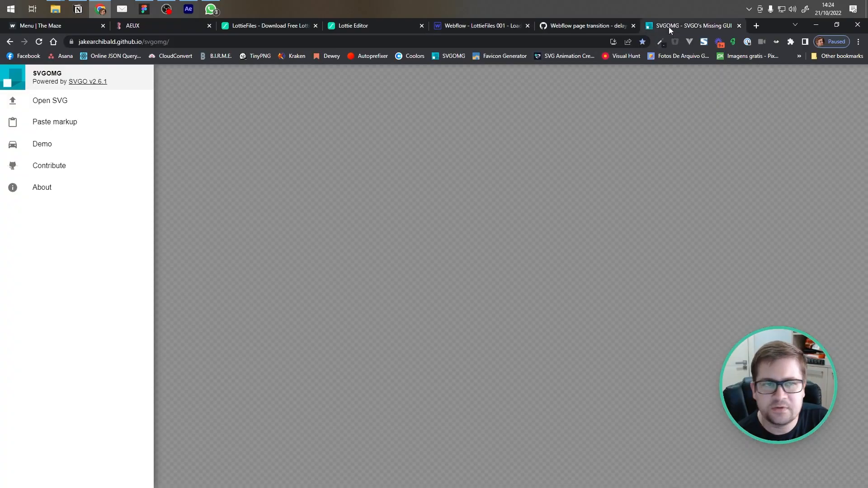
pyautogui.moveTo(55, 9)
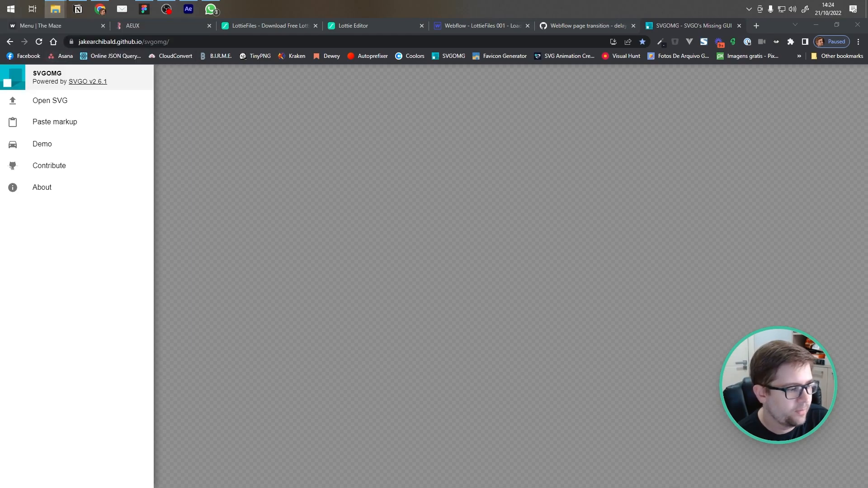
pyautogui.moveTo(40, 257); pyautogui.dragTo(418, 213)
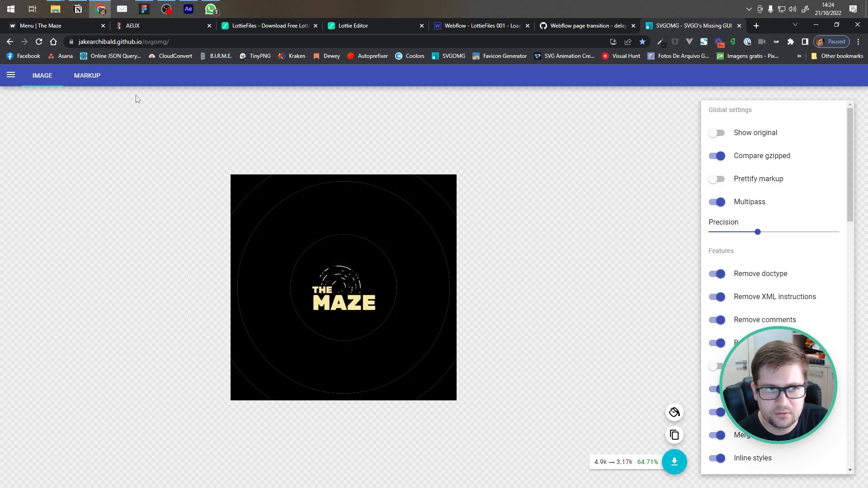
# - Show the optimized SVG's markup and copy the complete code
pyautogui.click(99, 82)
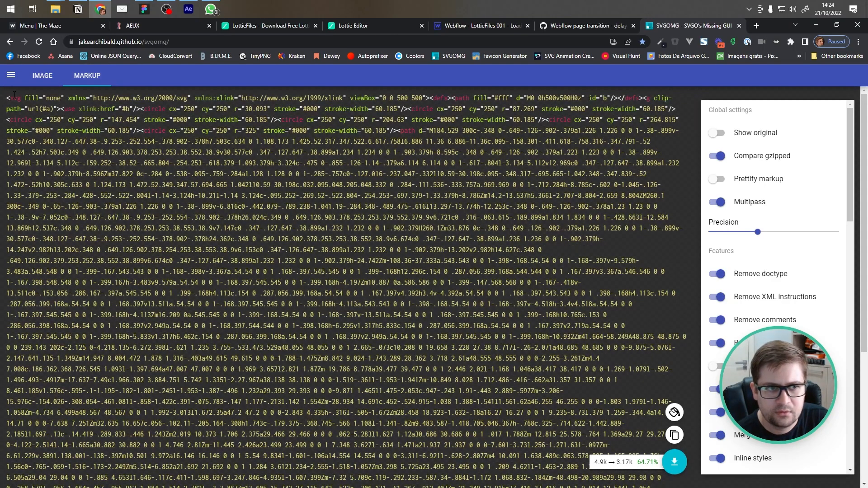
pyautogui.moveTo(6, 99); pyautogui.dragTo(606, 245)
pyautogui.click(607, 245)
pyautogui.scroll(-5, 606, 245)
pyautogui.scroll(-5, 820, 166)
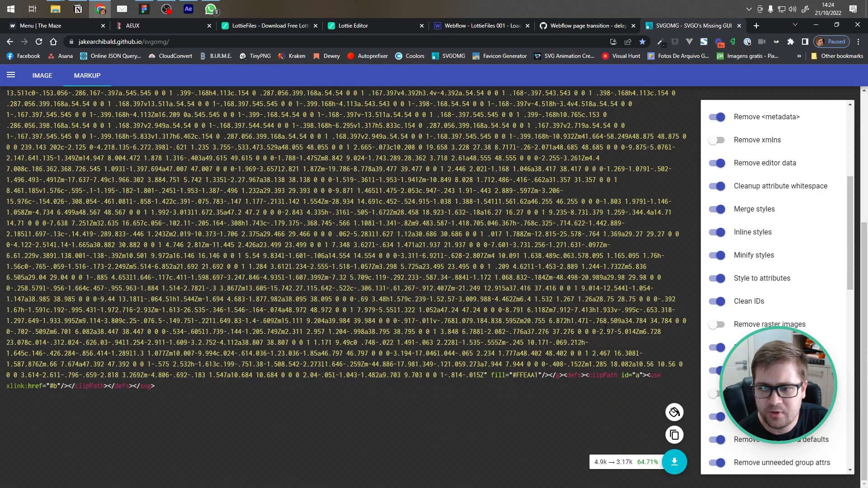
pyautogui.hotkey('ctrl', 'a')
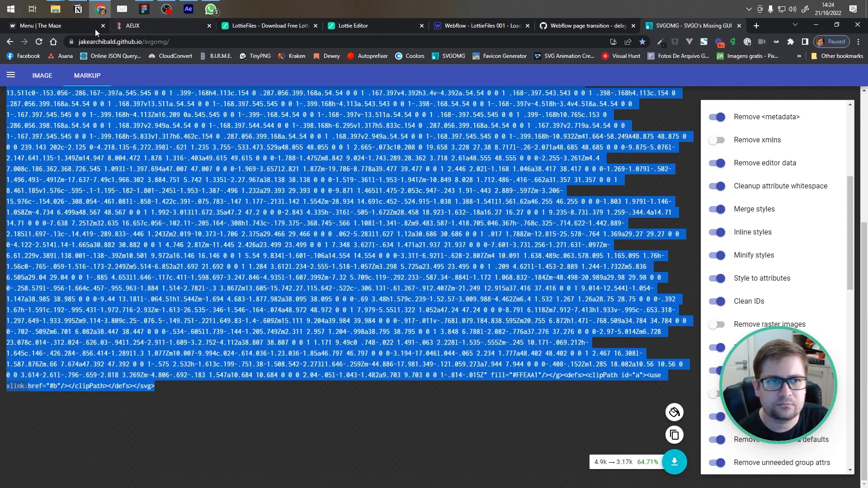
# - In Webflow, add an HTML Embed containing the copied SVG code to the Body and place it above the loader
pyautogui.click(71, 26)
pyautogui.click(497, 28)
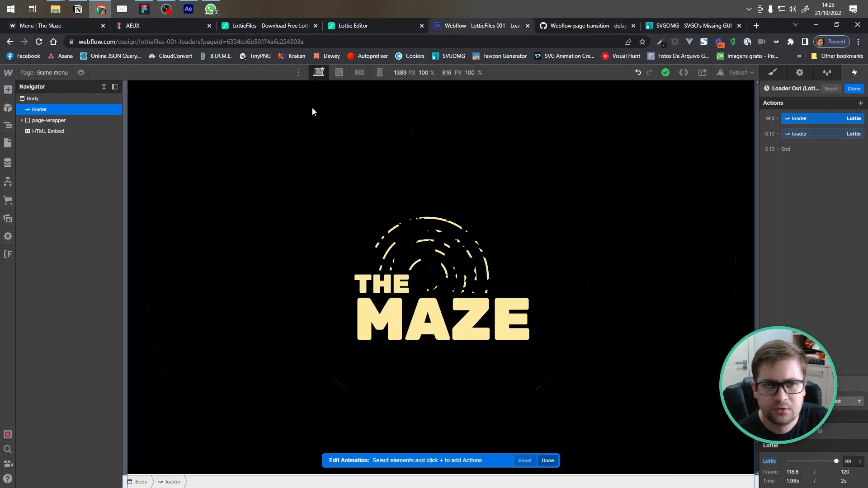
pyautogui.click(64, 100)
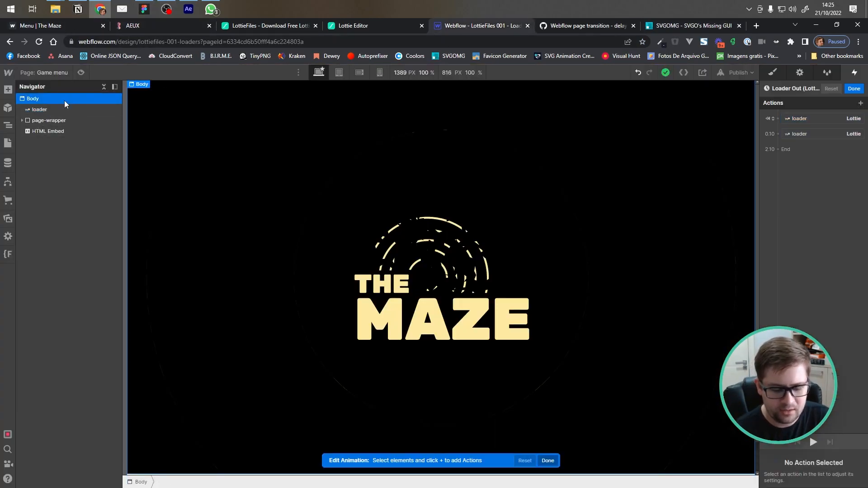
pyautogui.hotkey('ctrl', 'e')
pyautogui.write('embe')
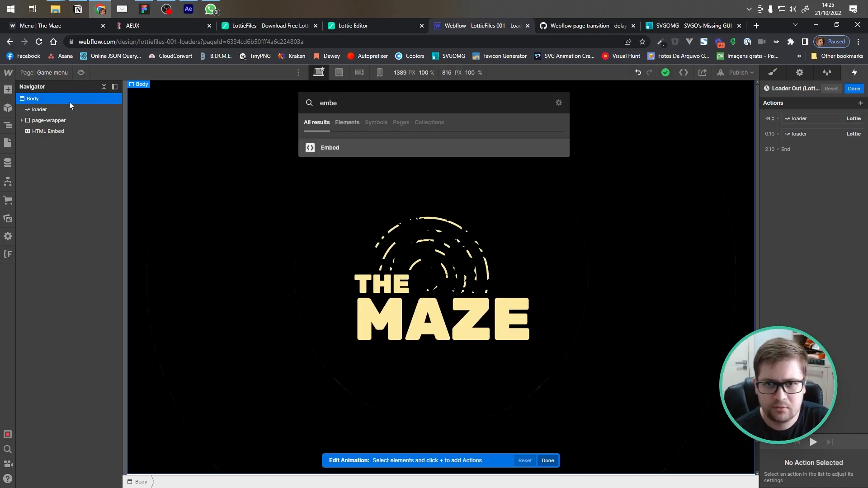
pyautogui.click(320, 148)
pyautogui.hotkey('ctrl', 'v')
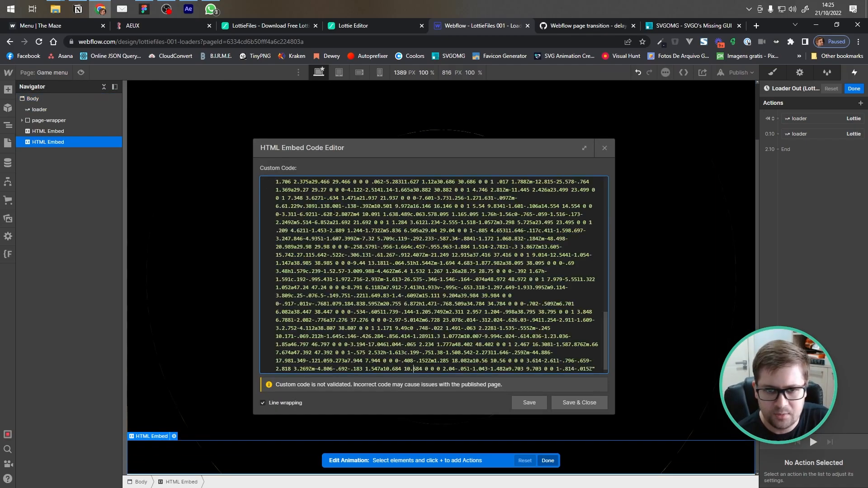
pyautogui.click(575, 404)
pyautogui.moveTo(49, 146); pyautogui.dragTo(47, 108)
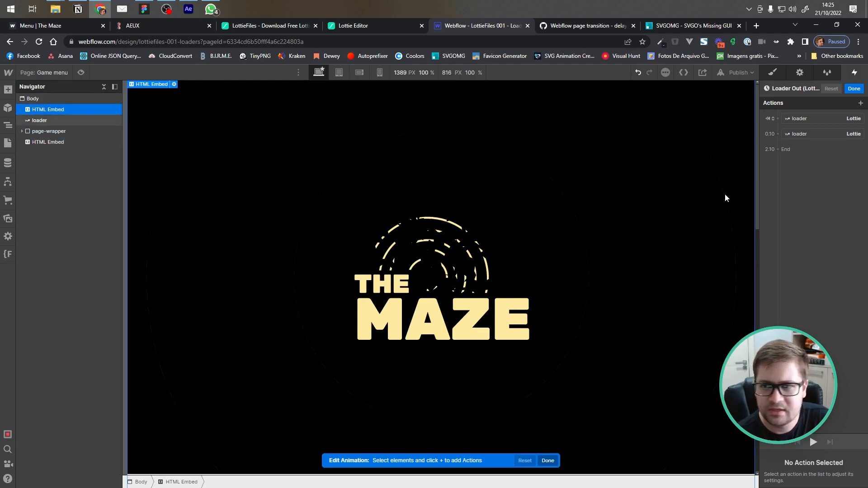
# - Assign the existing loader-bg class to the new HTML Embed and publish the site to the selected webflow.io domain
pyautogui.click(773, 73)
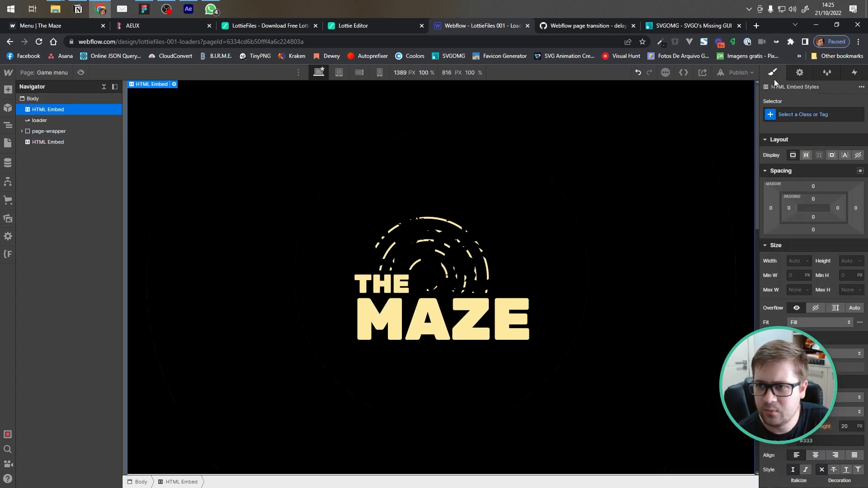
pyautogui.click(800, 115)
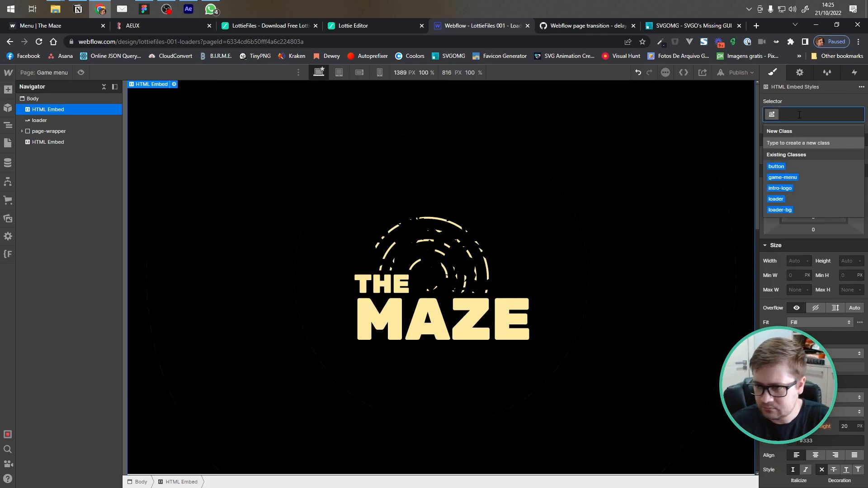
pyautogui.click(792, 211)
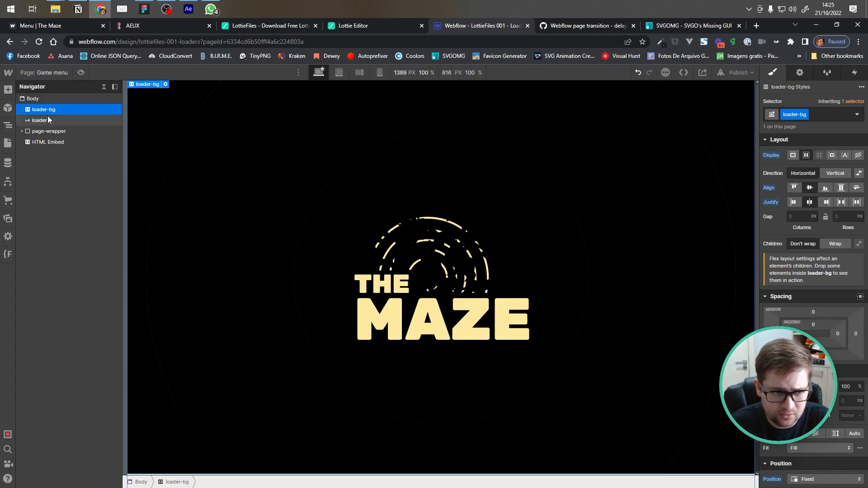
pyautogui.scroll(-3, 810, 343)
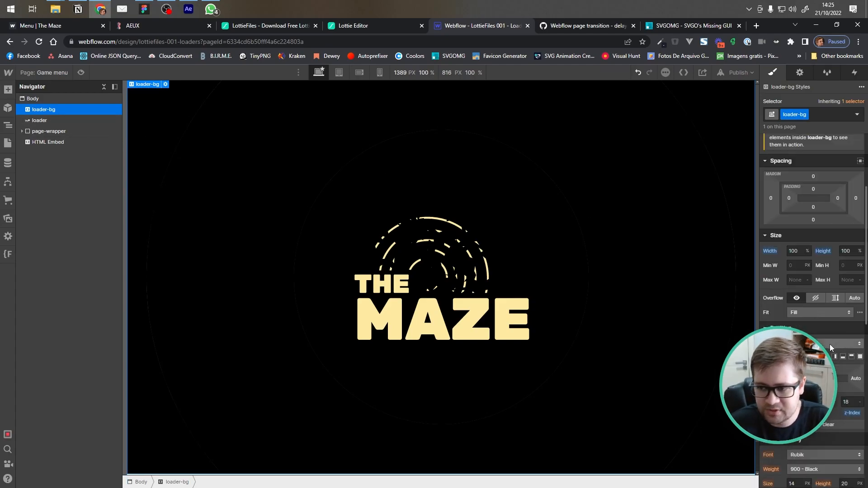
pyautogui.scroll(3, 823, 181)
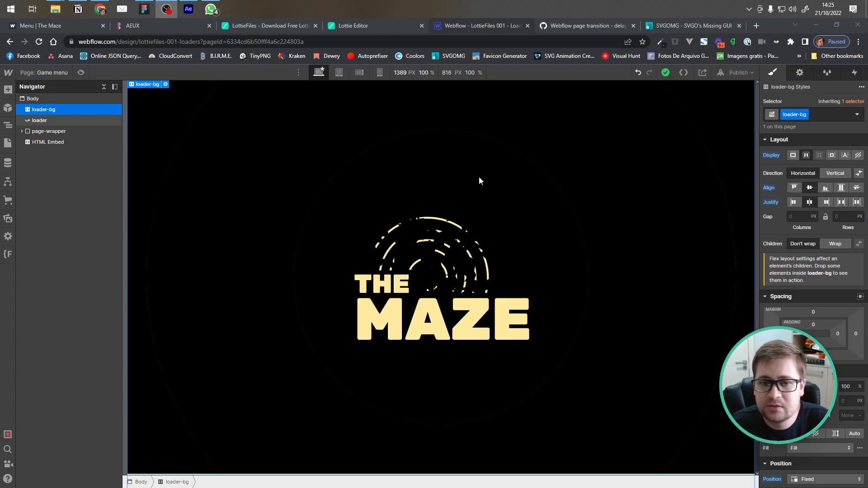
pyautogui.click(731, 75)
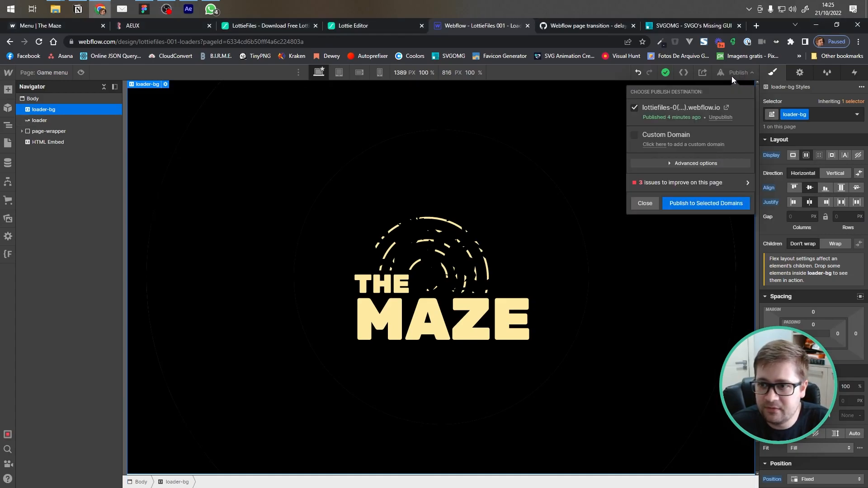
pyautogui.click(685, 204)
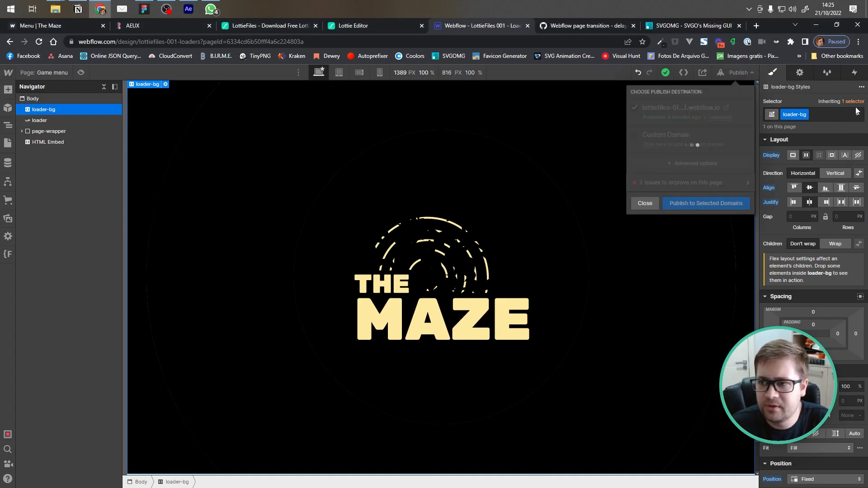
# - Add a Hide/Show action for loader-bg to the Loader Out (Lottie) animation's initial state with display flex, and save
pyautogui.click(855, 73)
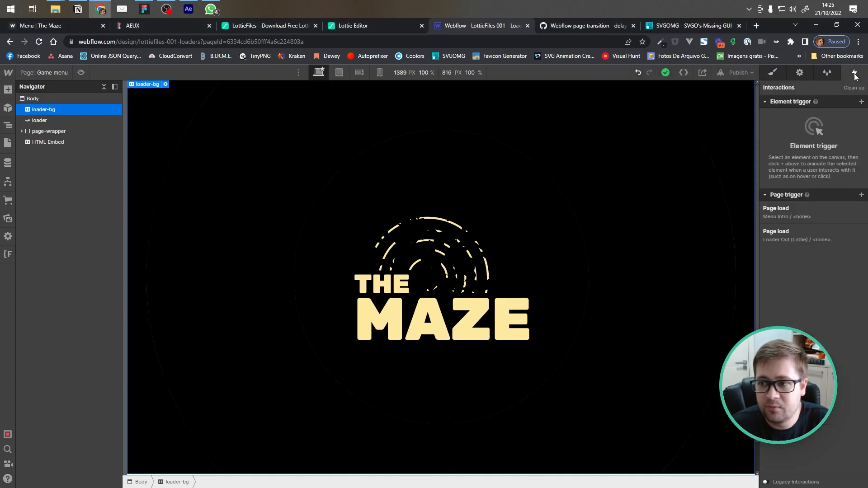
pyautogui.click(794, 233)
pyautogui.click(803, 255)
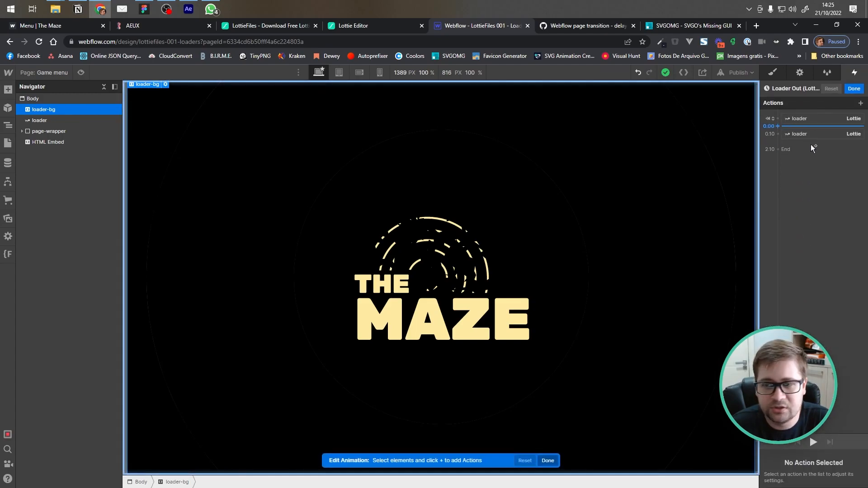
pyautogui.click(777, 119)
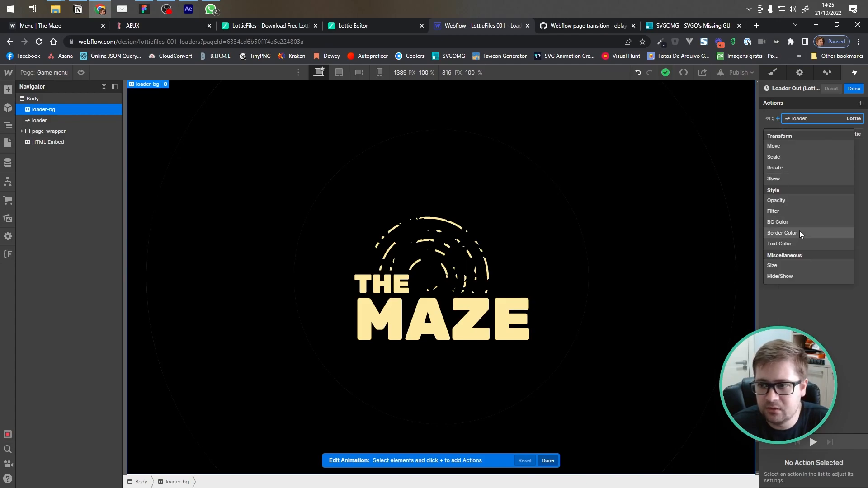
pyautogui.click(781, 276)
pyautogui.click(794, 481)
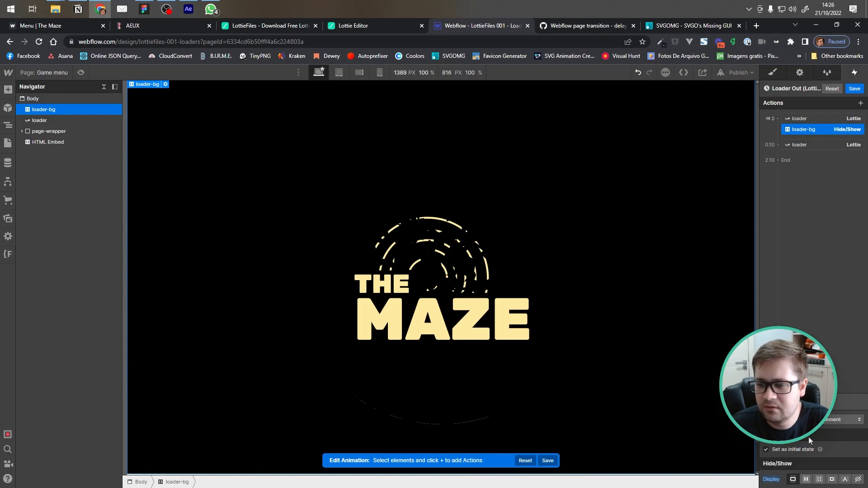
pyautogui.click(806, 479)
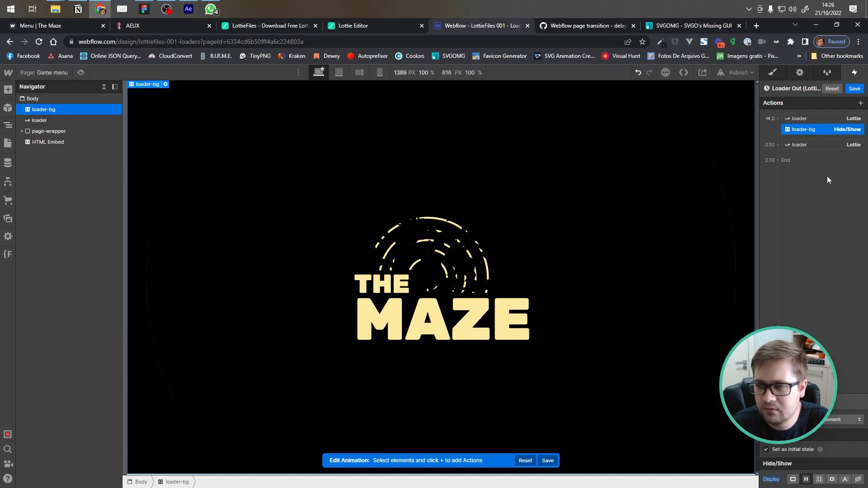
pyautogui.click(854, 89)
# - Add a Hide/Show action for loader-bg with display none alongside the loader's 0.10 Lottie action in the Loader Out animation
pyautogui.click(807, 252)
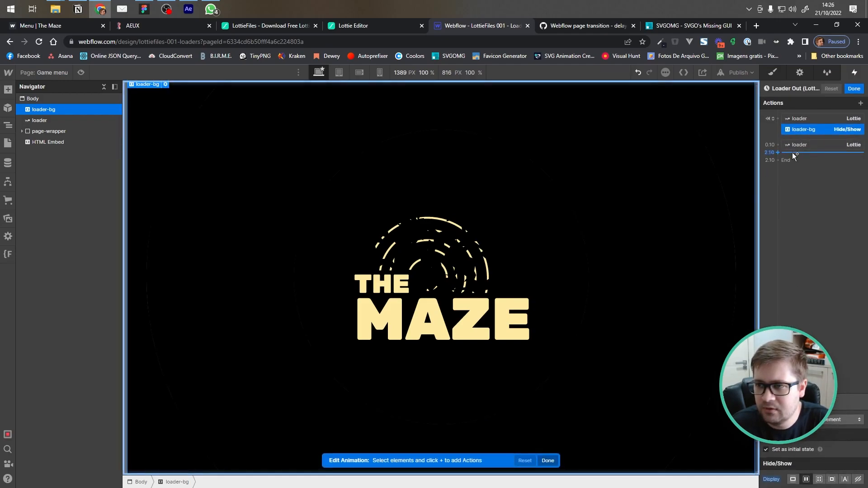
pyautogui.click(777, 145)
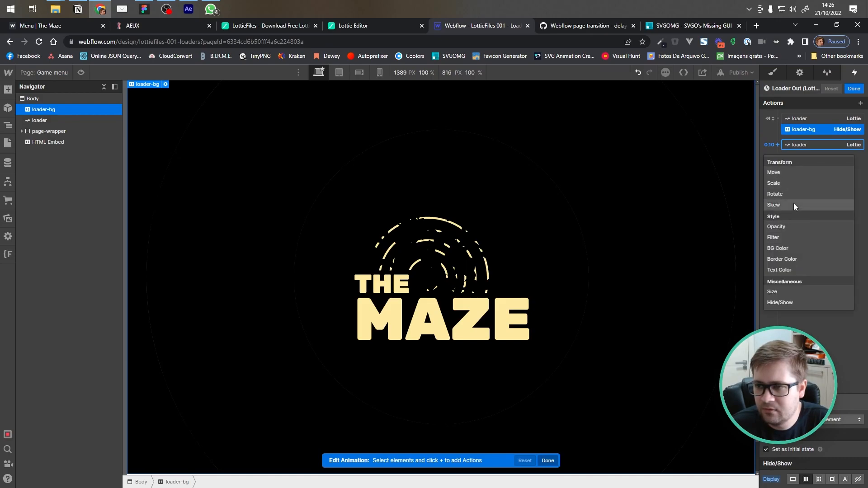
pyautogui.click(782, 303)
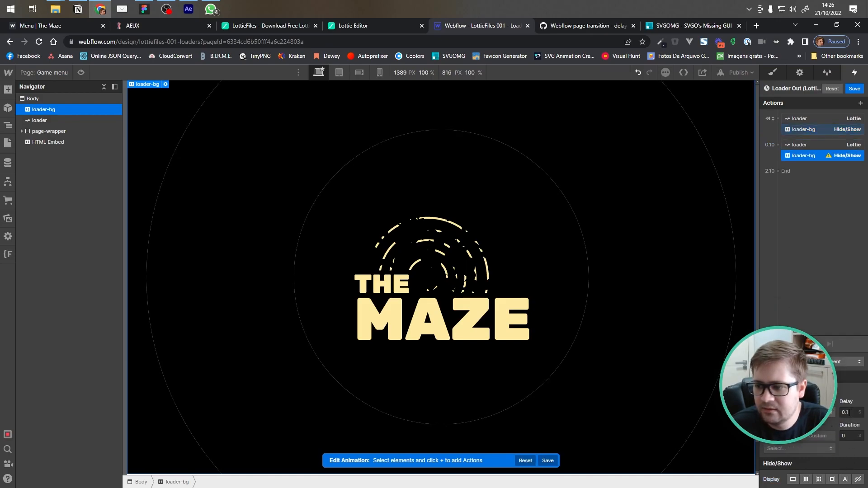
pyautogui.click(858, 479)
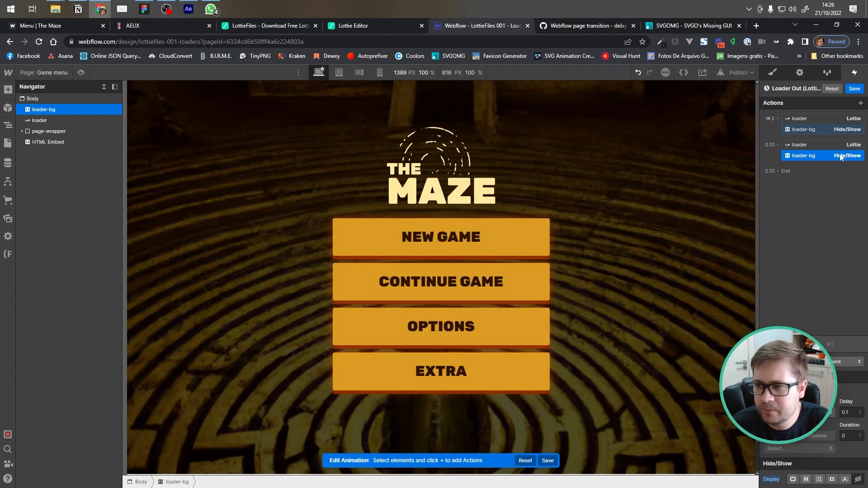
# - Add another action for the loader at the 2.10 end of the Loader Out animation, save it and publish the site
pyautogui.click(801, 170)
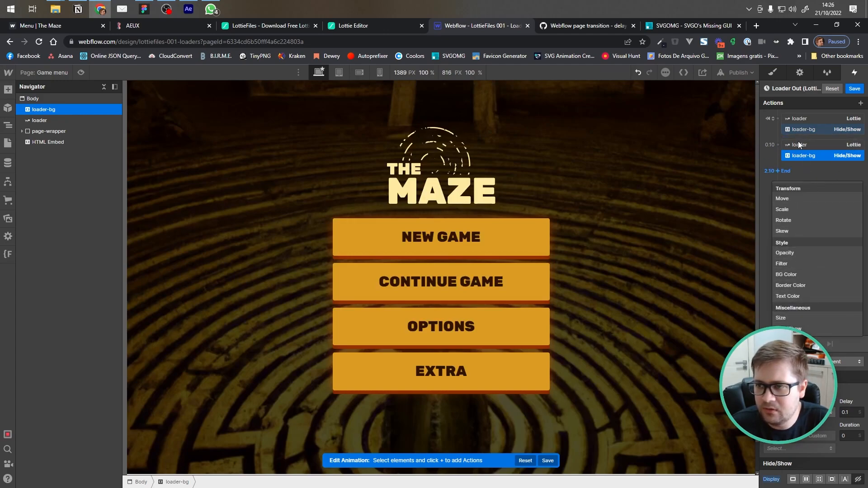
pyautogui.click(798, 145)
pyautogui.click(801, 170)
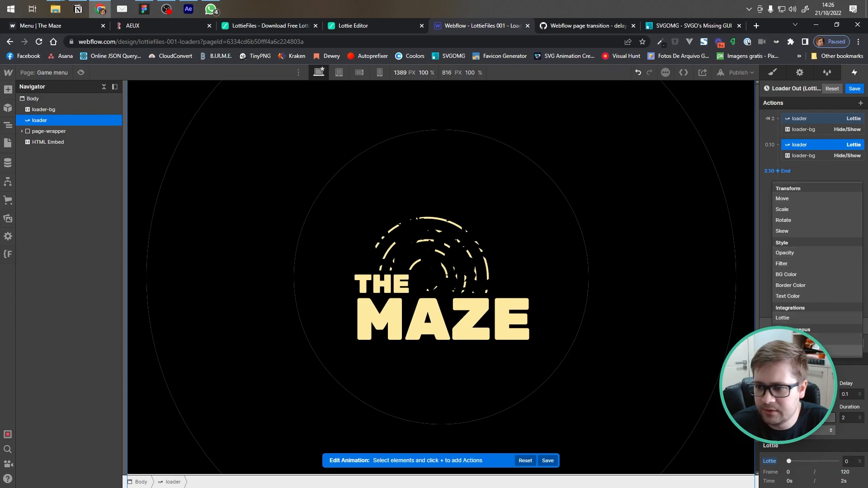
pyautogui.click(787, 340)
pyautogui.click(855, 88)
pyautogui.click(735, 72)
pyautogui.click(696, 204)
# - Reload the published home page and start the game to test the transition to the menu page
pyautogui.hotkey('ctrl', '1')
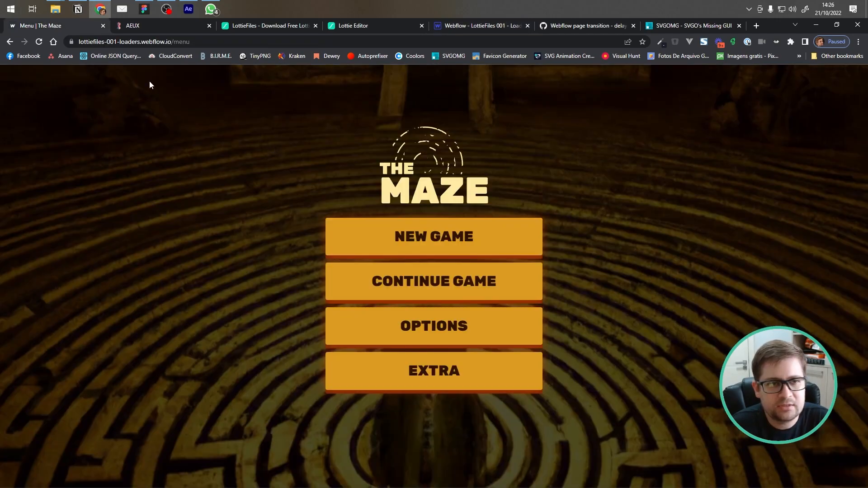
pyautogui.click(10, 41)
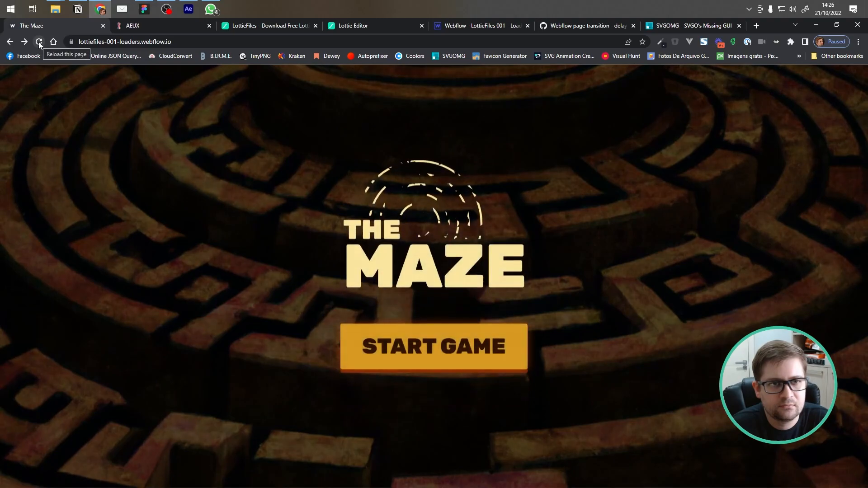
pyautogui.click(39, 44)
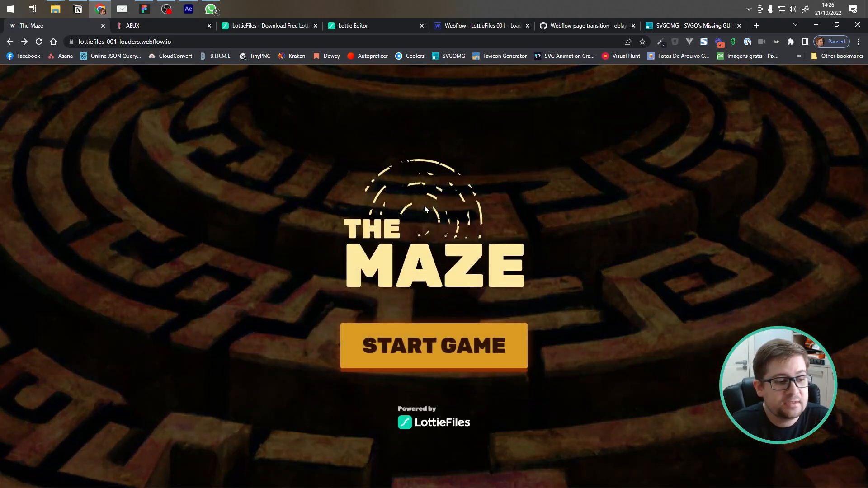
pyautogui.click(430, 347)
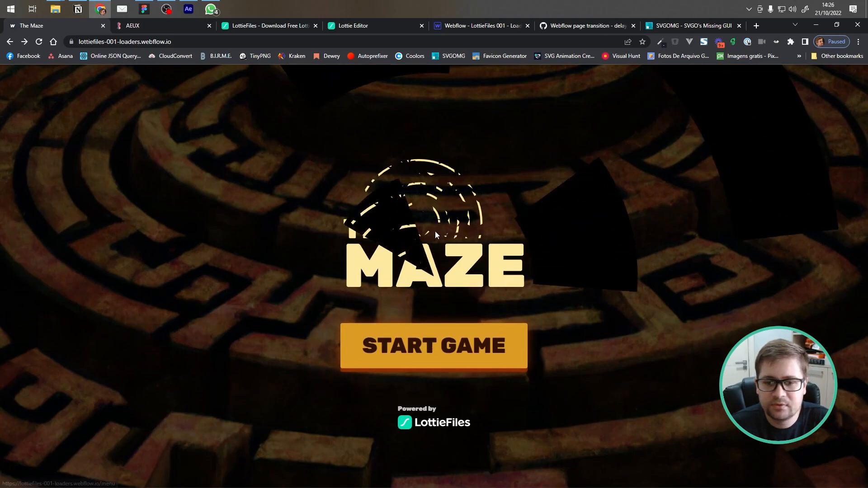